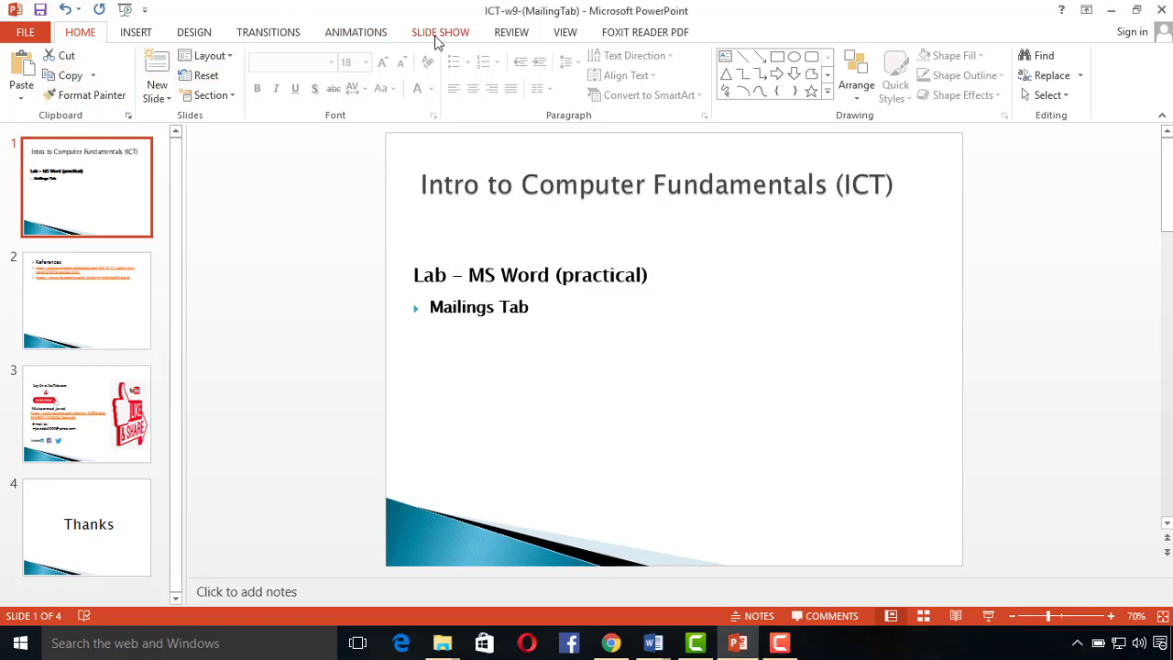
Step: Show the current slide full screen, end the show, then switch to the blank Document6 in Word
{"action": "left_click", "coordinate": [440, 32]}
{"action": "left_click", "coordinate": [85, 78]}
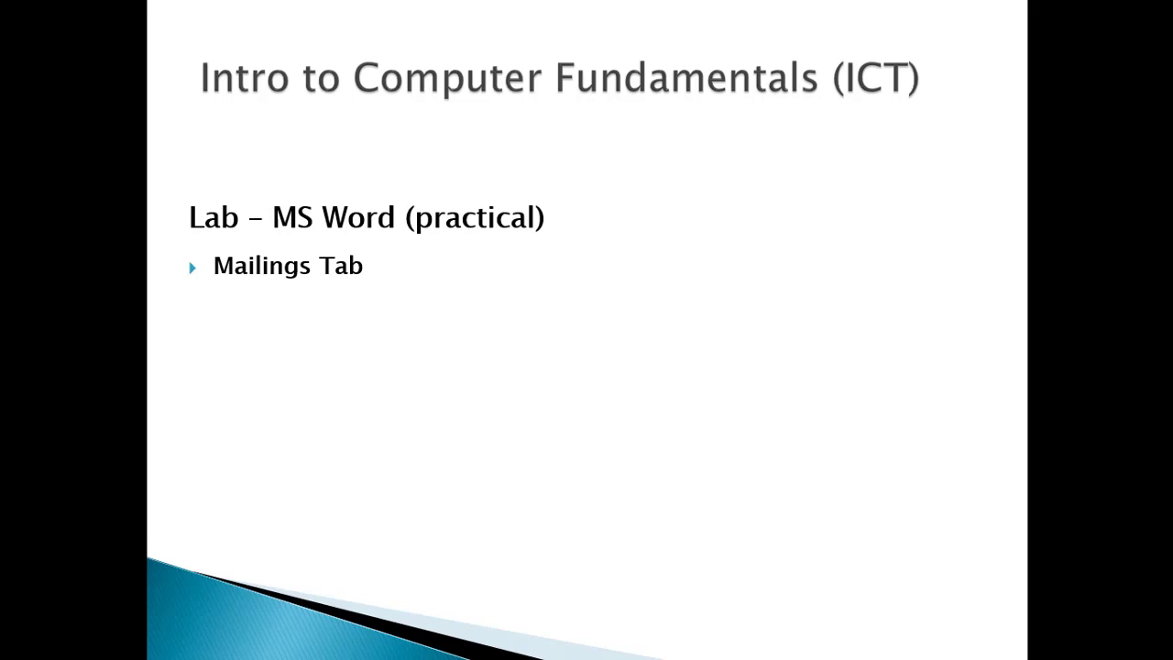
{"action": "key", "text": "Escape"}
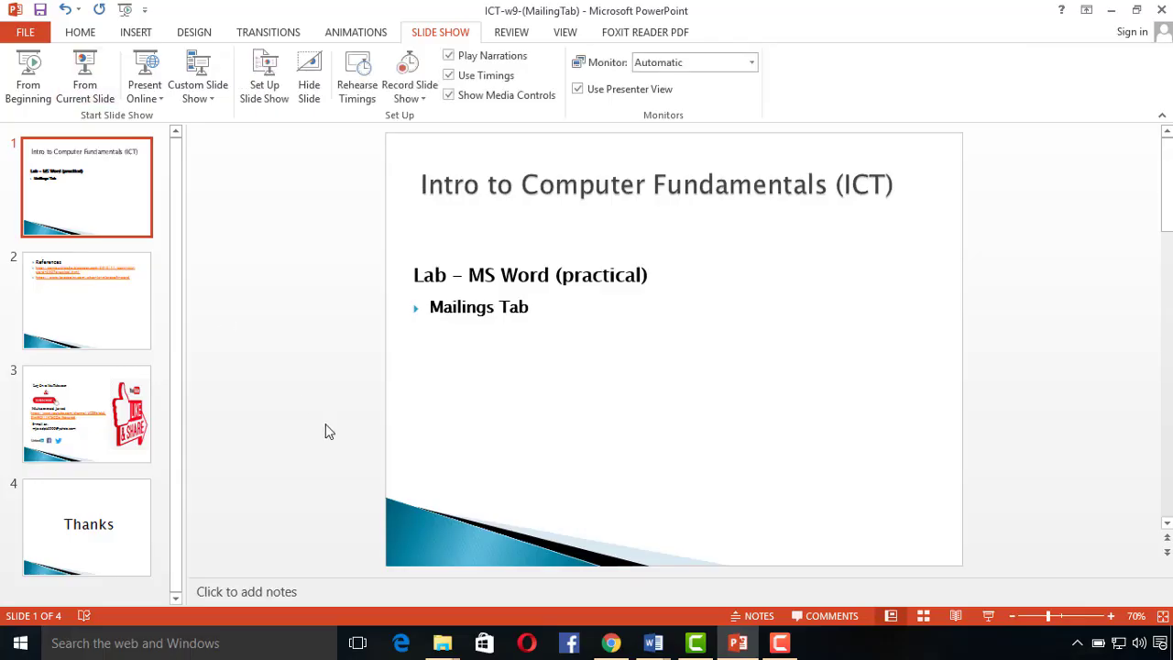
{"action": "left_click", "coordinate": [654, 642]}
{"action": "left_click", "coordinate": [727, 571]}
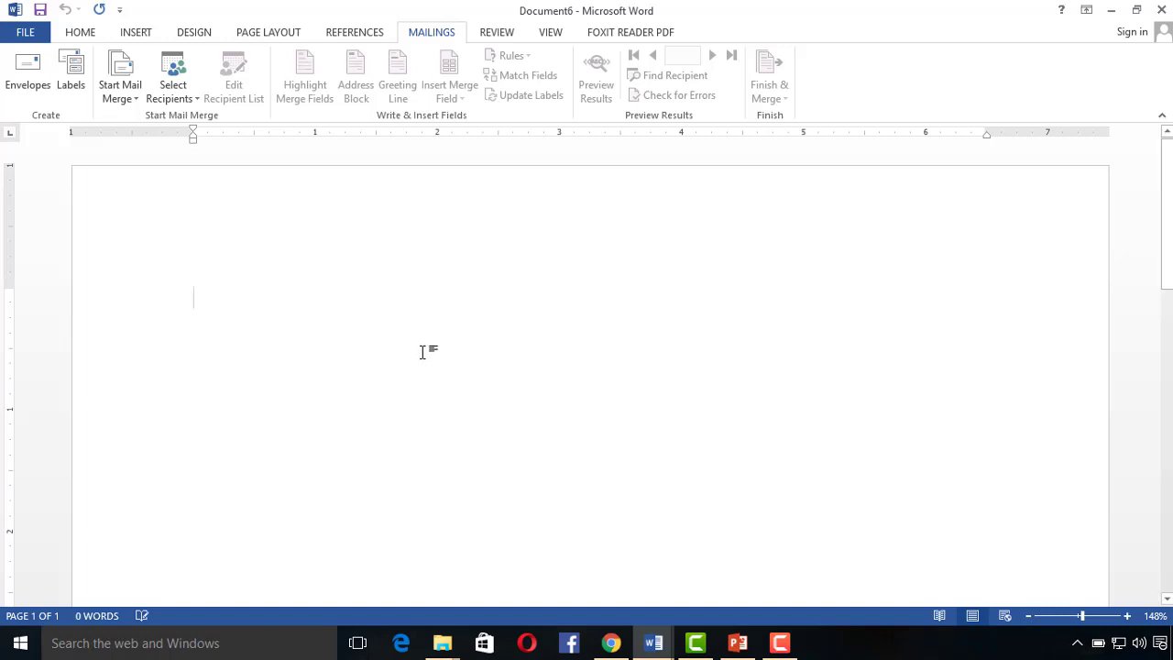
Step: Insert a 3-column by 7-row table into Document6
{"action": "left_click", "coordinate": [136, 33]}
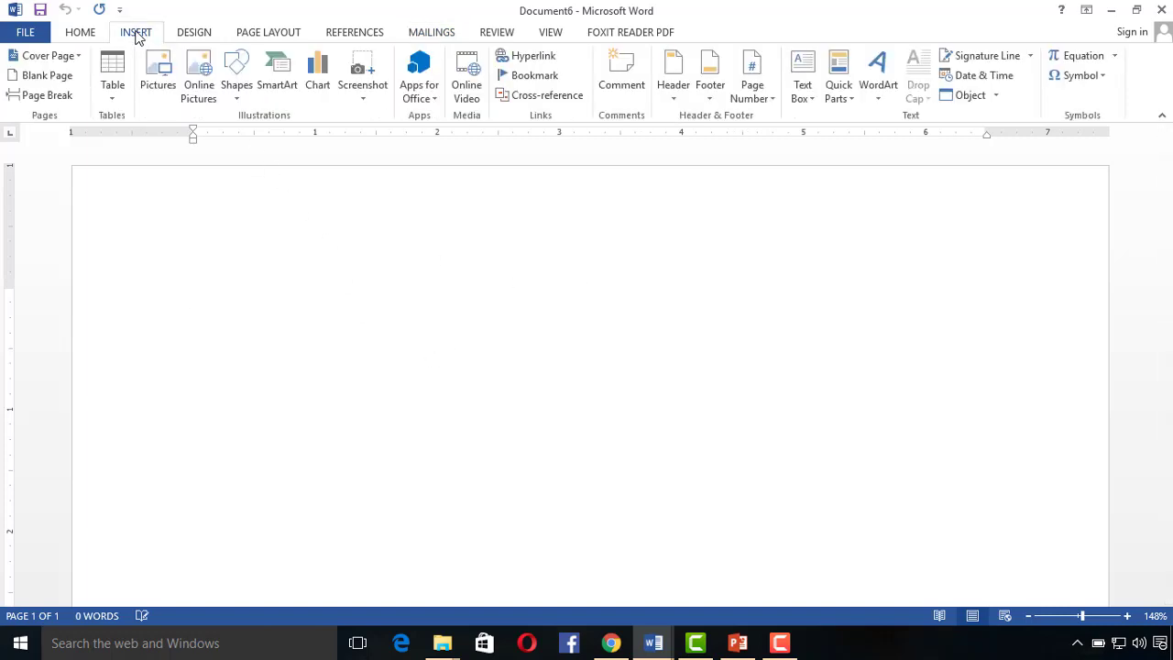
{"action": "left_click", "coordinate": [111, 101]}
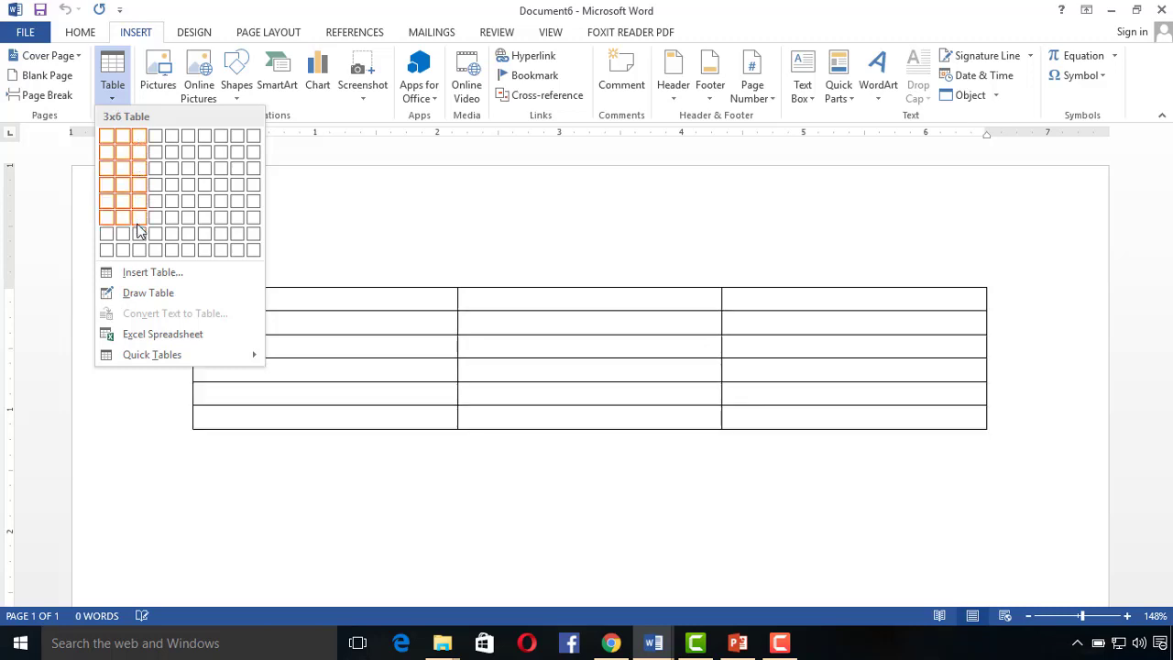
{"action": "left_click", "coordinate": [134, 234]}
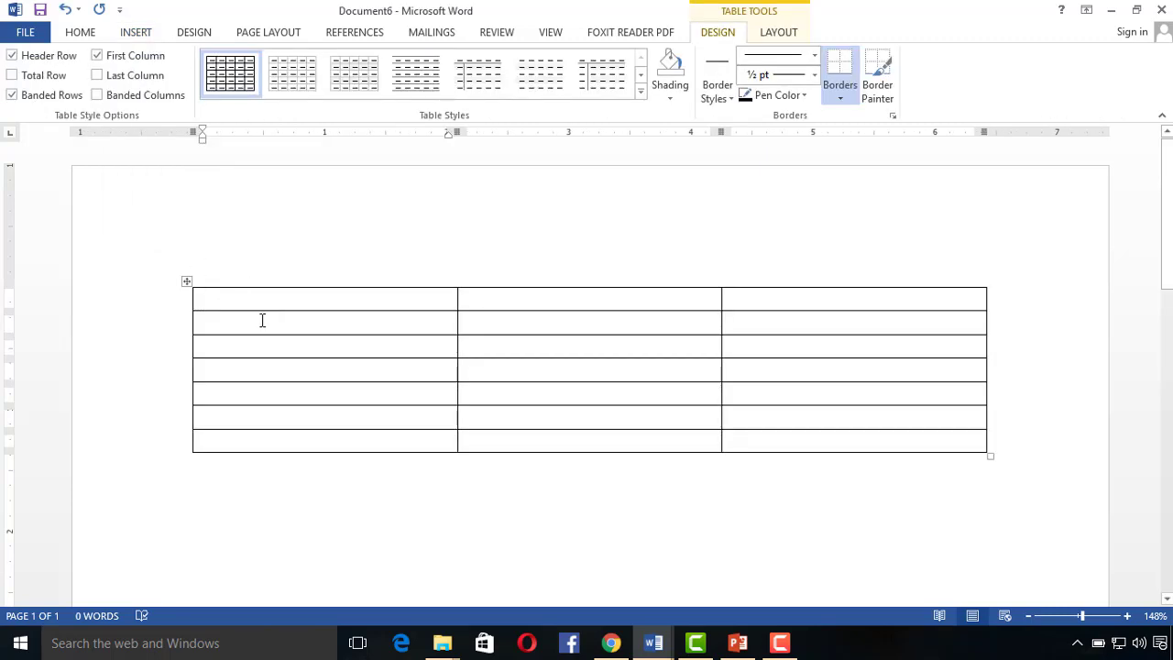
Step: Type the headings Name, Address and Contact-No. into the table's first-row cells
{"action": "type", "text": "N"}
{"action": "left_click", "coordinate": [165, 332]}
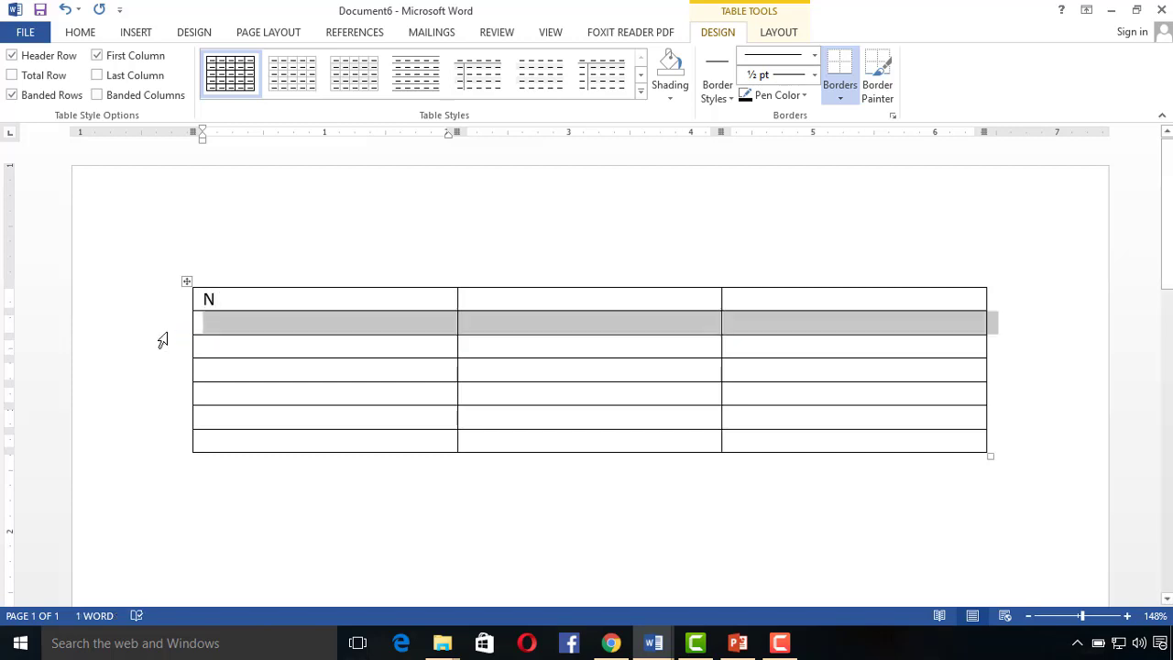
{"action": "type", "text": "e"}
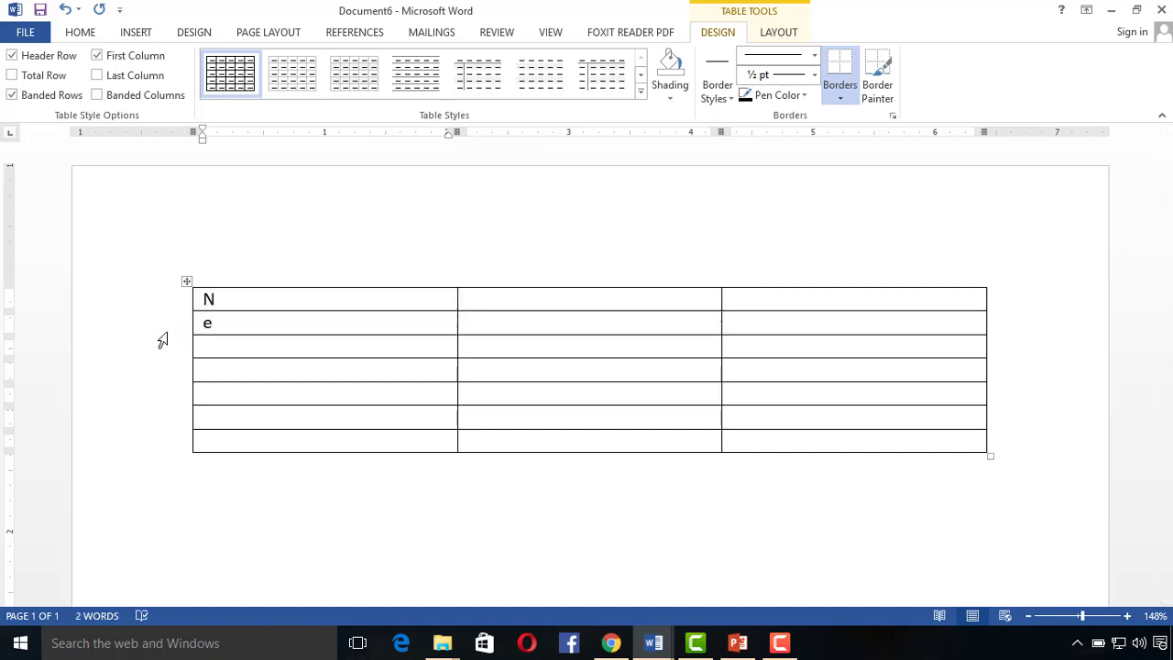
{"action": "key", "text": "BackSpace"}
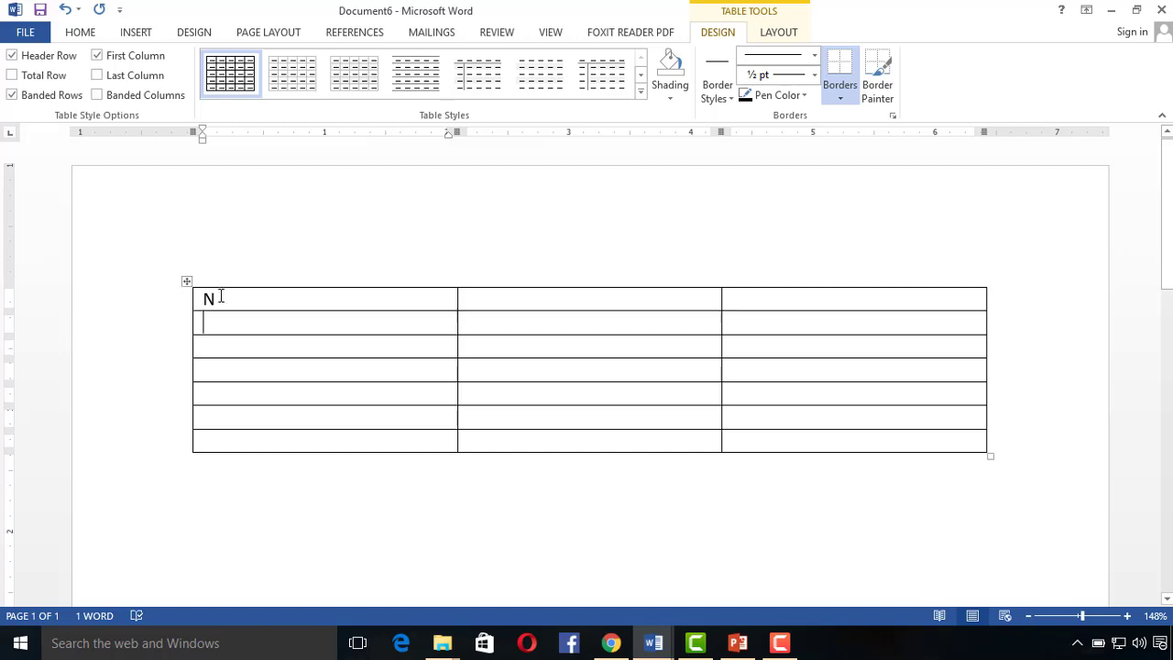
{"action": "type", "text": "ame"}
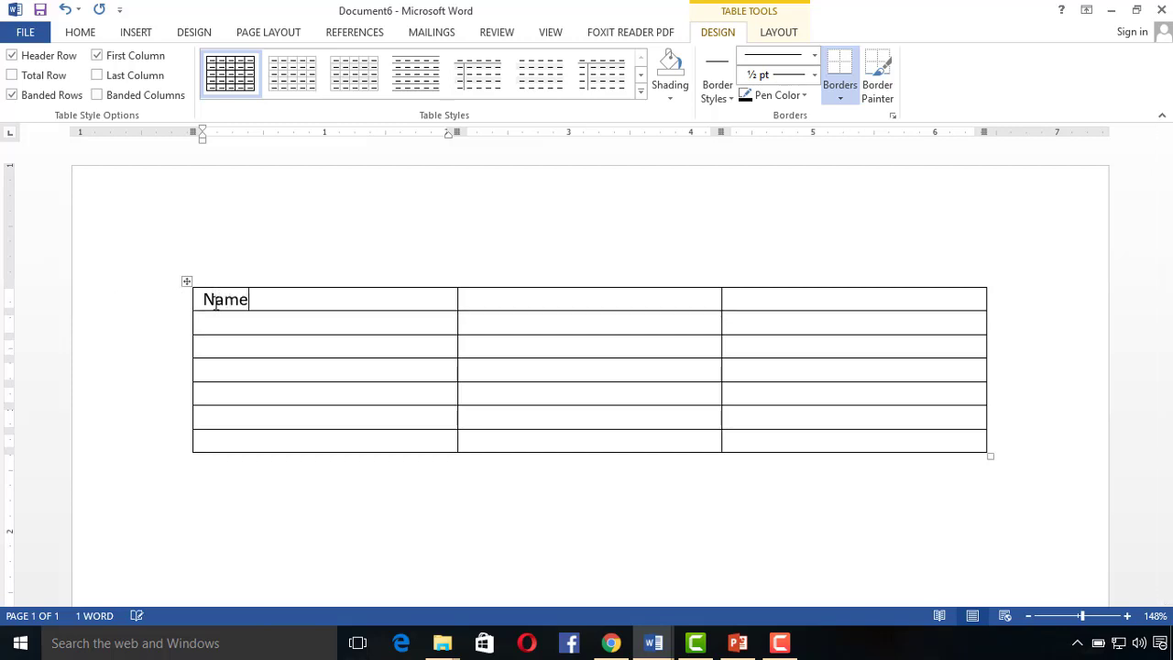
{"action": "key", "text": "Tab"}
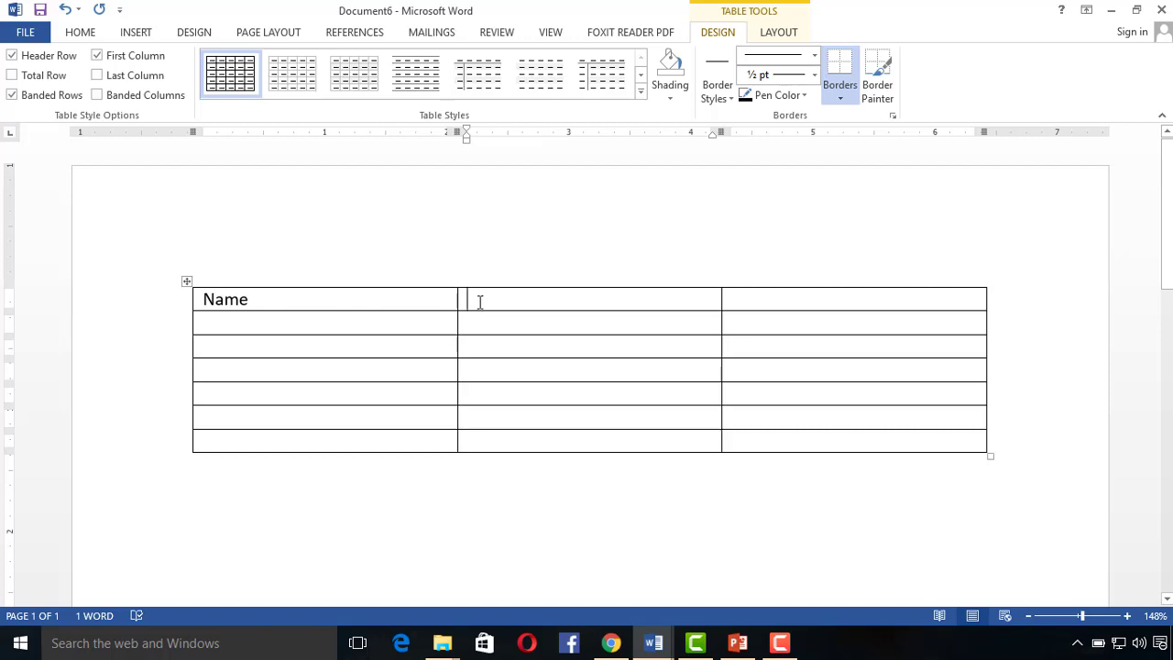
{"action": "type", "text": "Addre"}
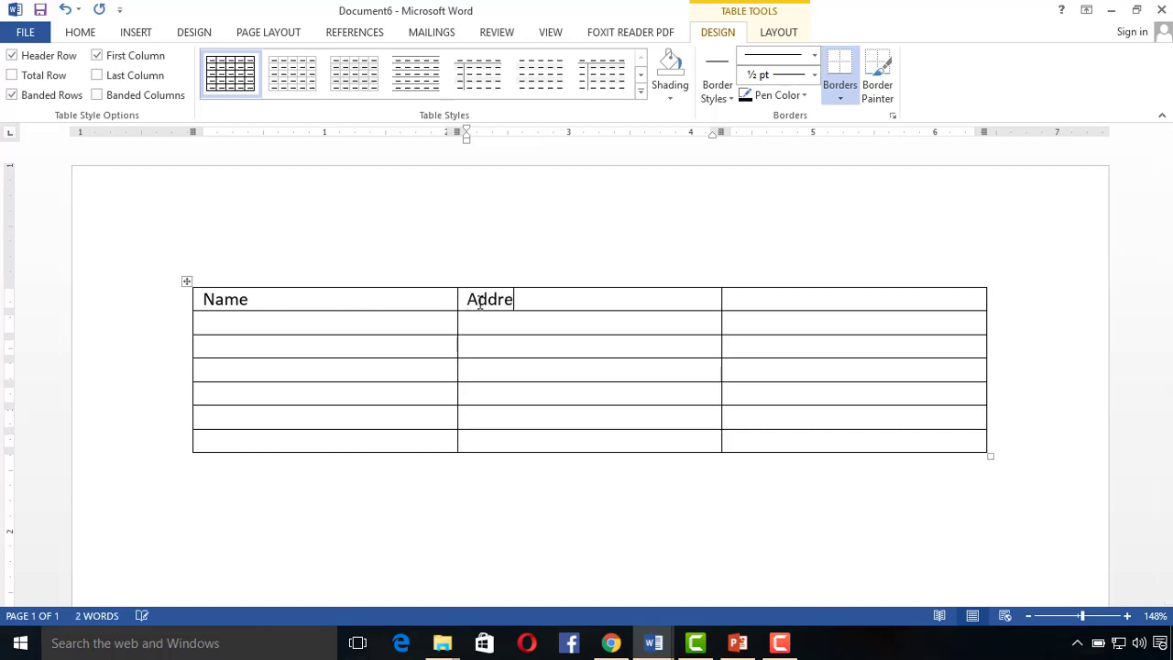
{"action": "type", "text": "ss"}
{"action": "left_click", "coordinate": [750, 306]}
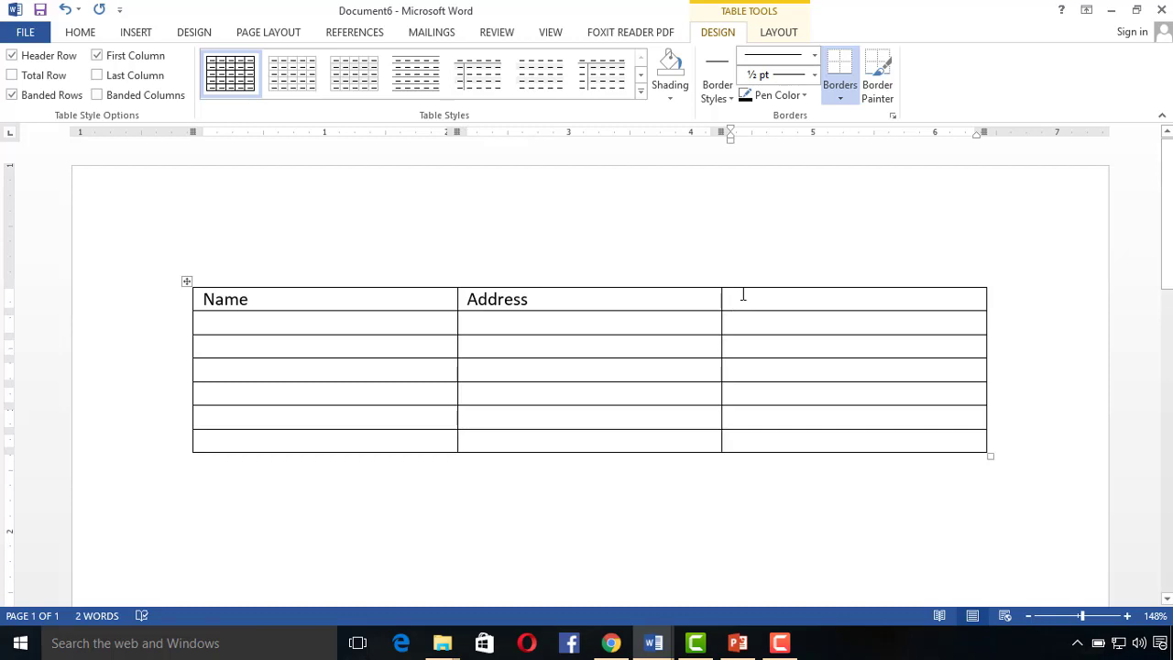
{"action": "type", "text": "Con"}
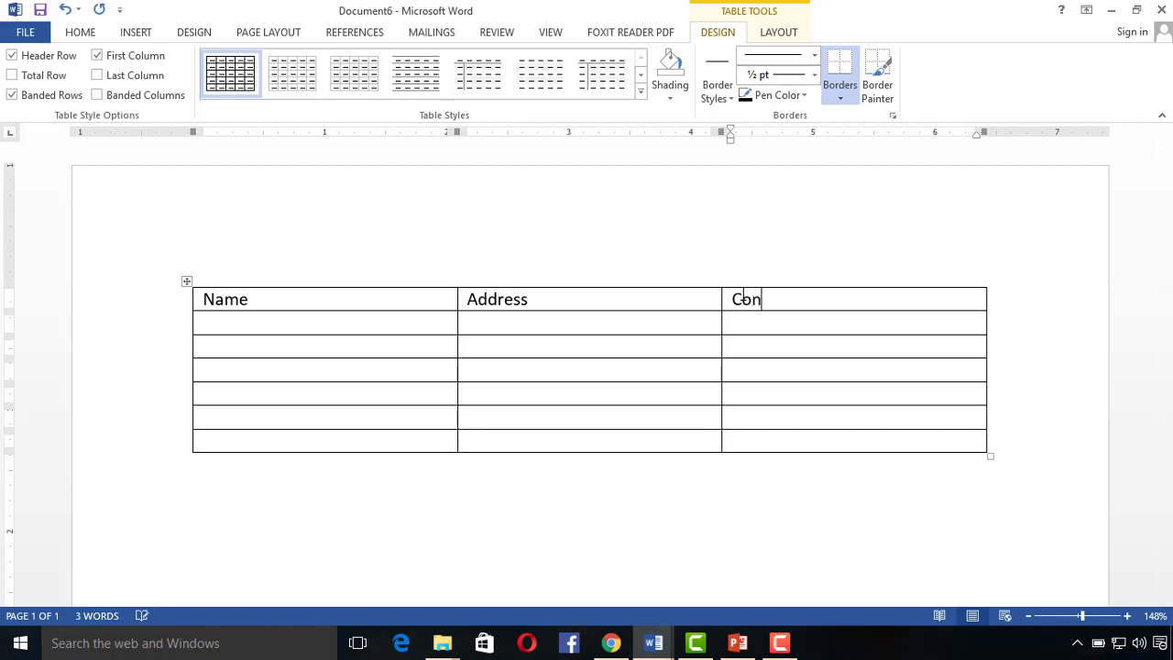
{"action": "type", "text": "tact"}
{"action": "type", "text": "-No"}
{"action": "type", "text": "."}
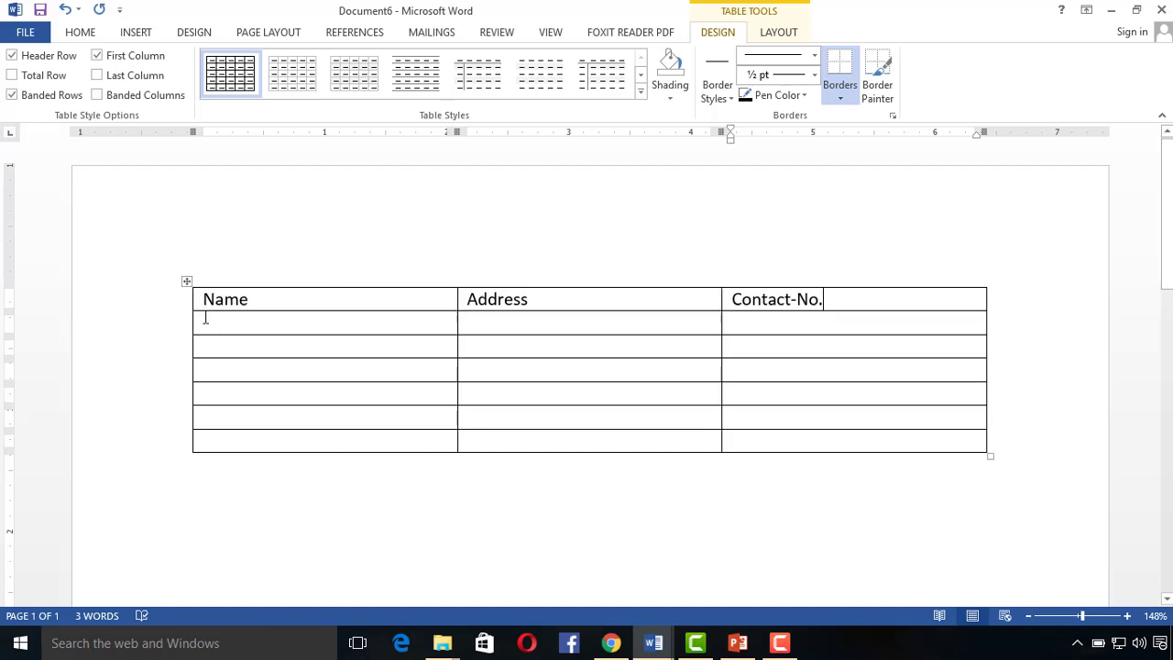
{"action": "left_click", "coordinate": [207, 323]}
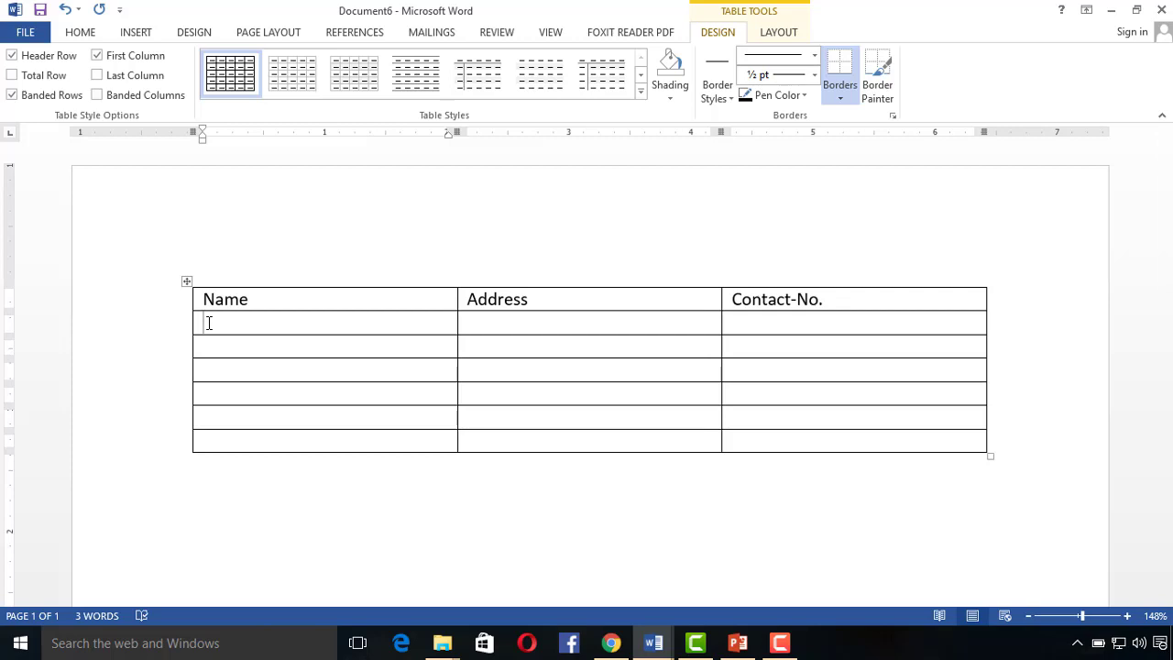
Step: Fill row 2 with the first recipient's name, the town di and a contact number
{"action": "type", "text": "Asad"}
{"action": "left_click", "coordinate": [483, 321]}
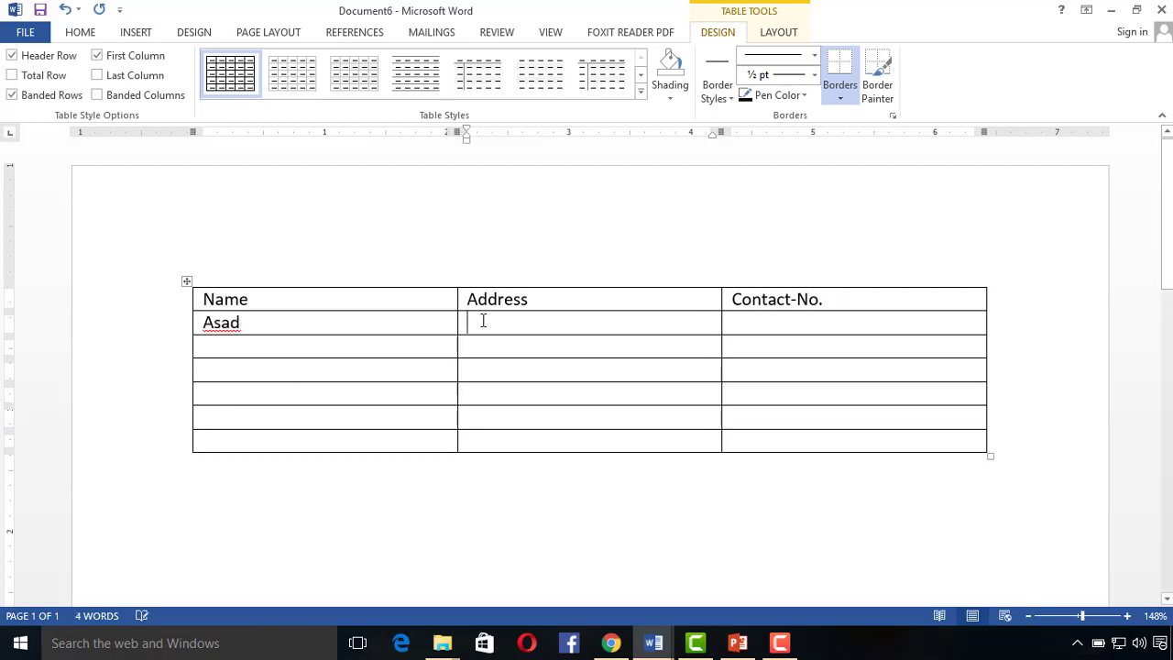
{"action": "type", "text": "dir"}
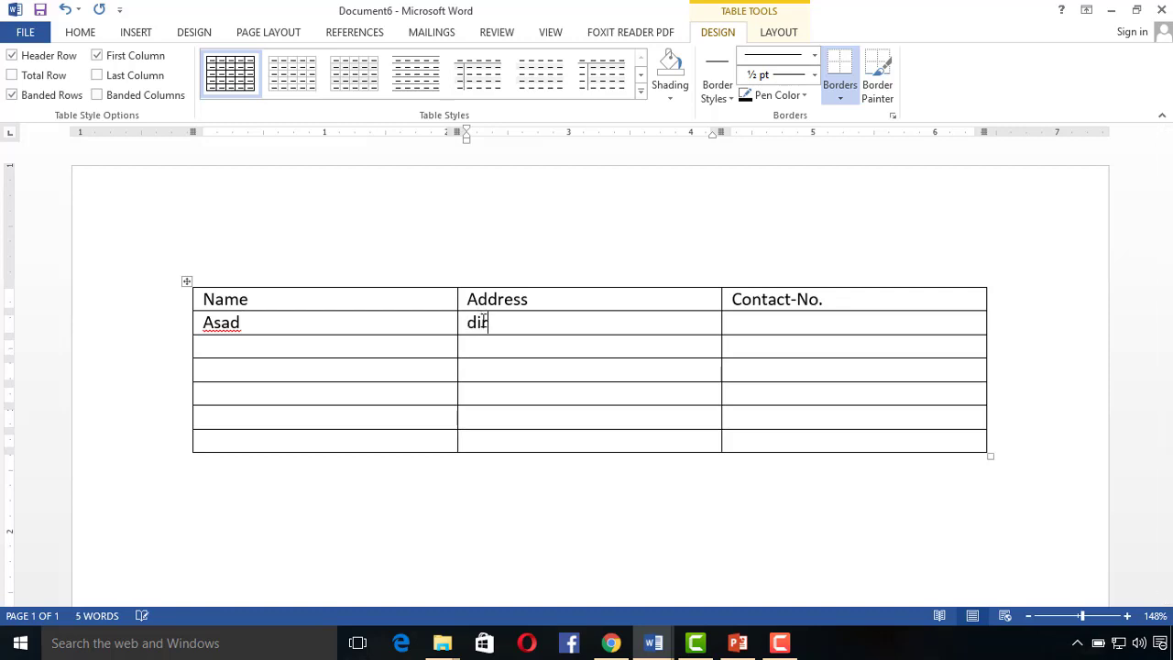
{"action": "left_click", "coordinate": [738, 325]}
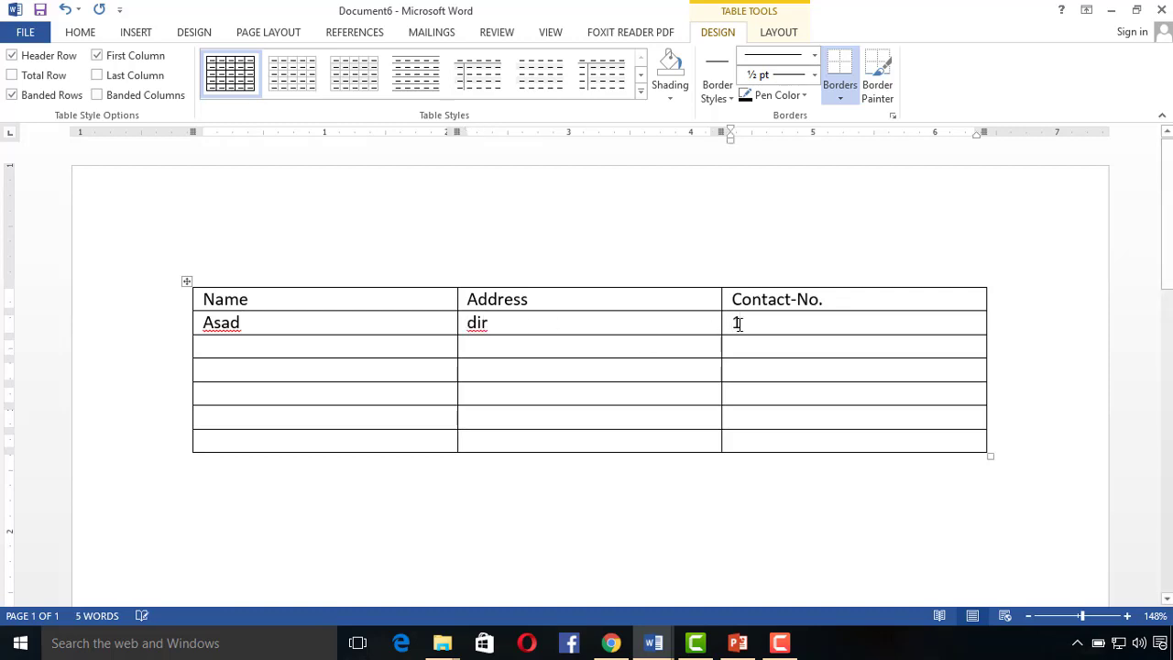
{"action": "type", "text": "111111111"}
Step: Fill row 3 with another recipient's name, Mardan and a contact number, capitalising the first town
{"action": "left_click", "coordinate": [325, 349]}
{"action": "type", "text": "Za"}
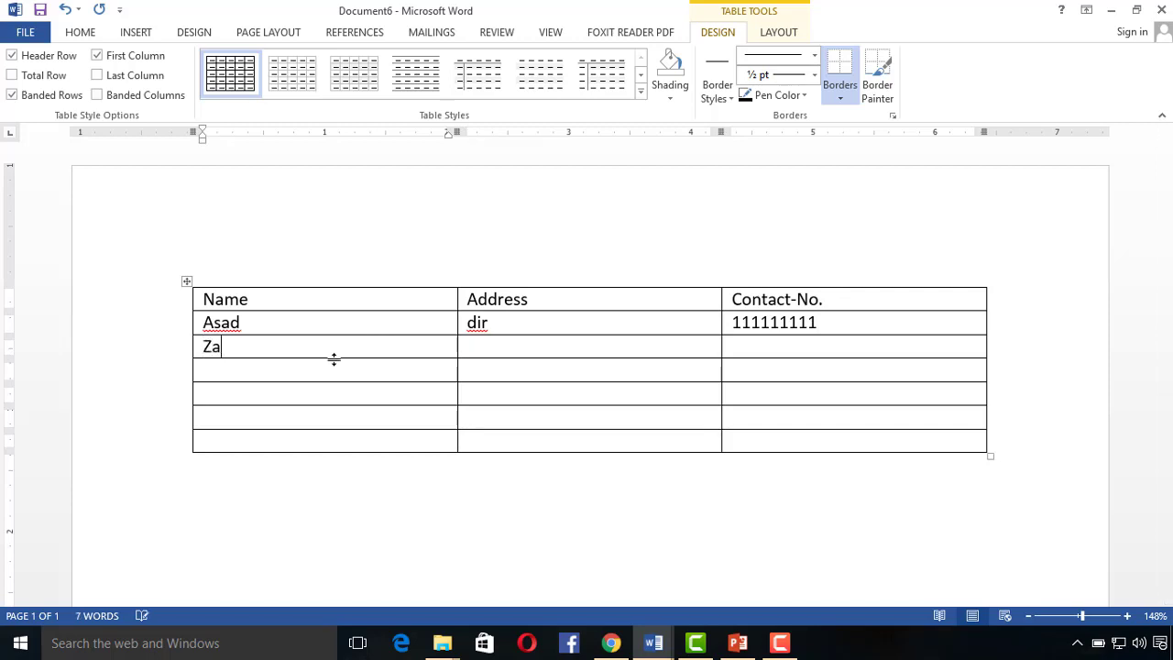
{"action": "type", "text": "far"}
{"action": "left_click", "coordinate": [516, 354]}
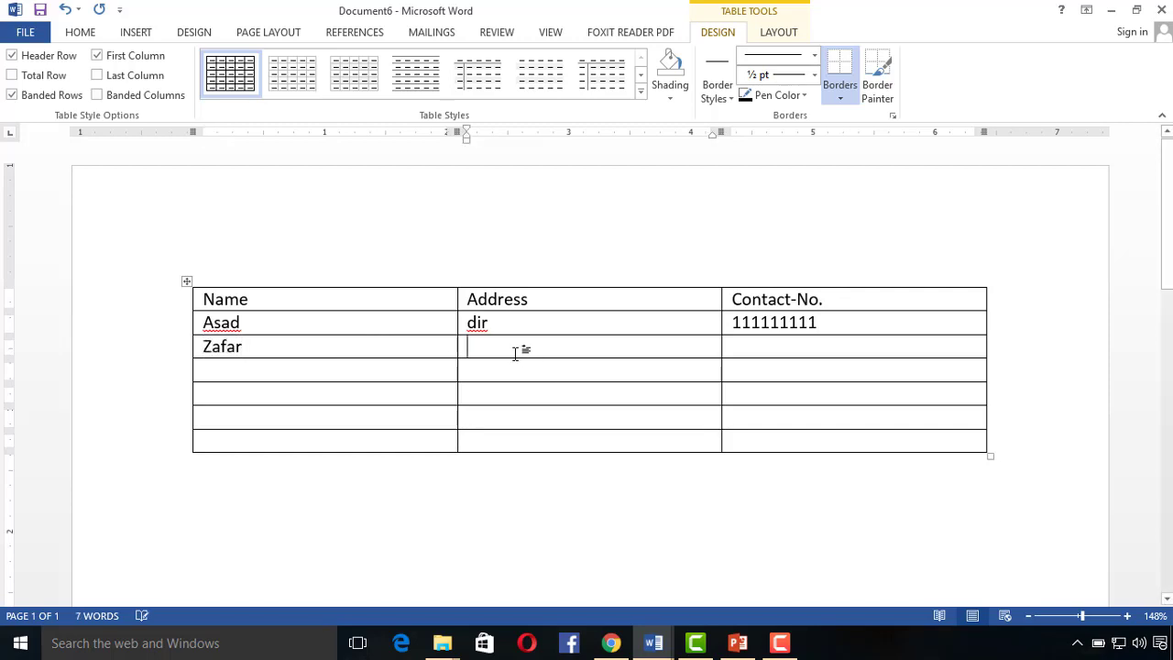
{"action": "type", "text": "Mar"}
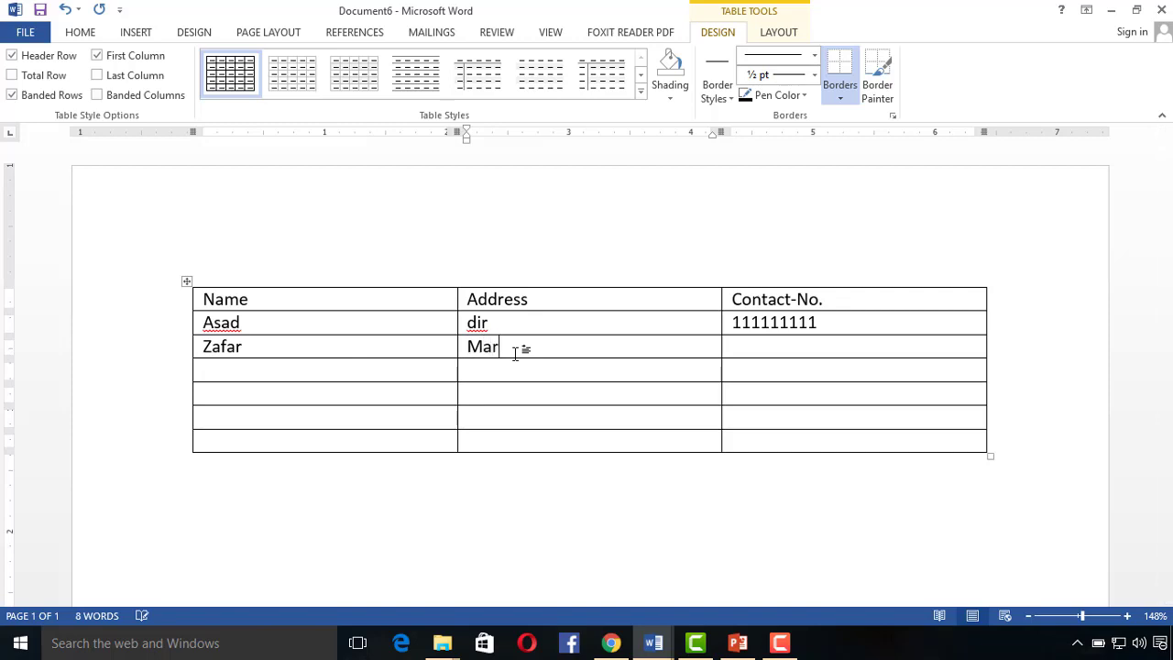
{"action": "type", "text": "dan"}
{"action": "left_click", "coordinate": [474, 323]}
{"action": "key", "text": "BackSpace"}
{"action": "type", "text": "D"}
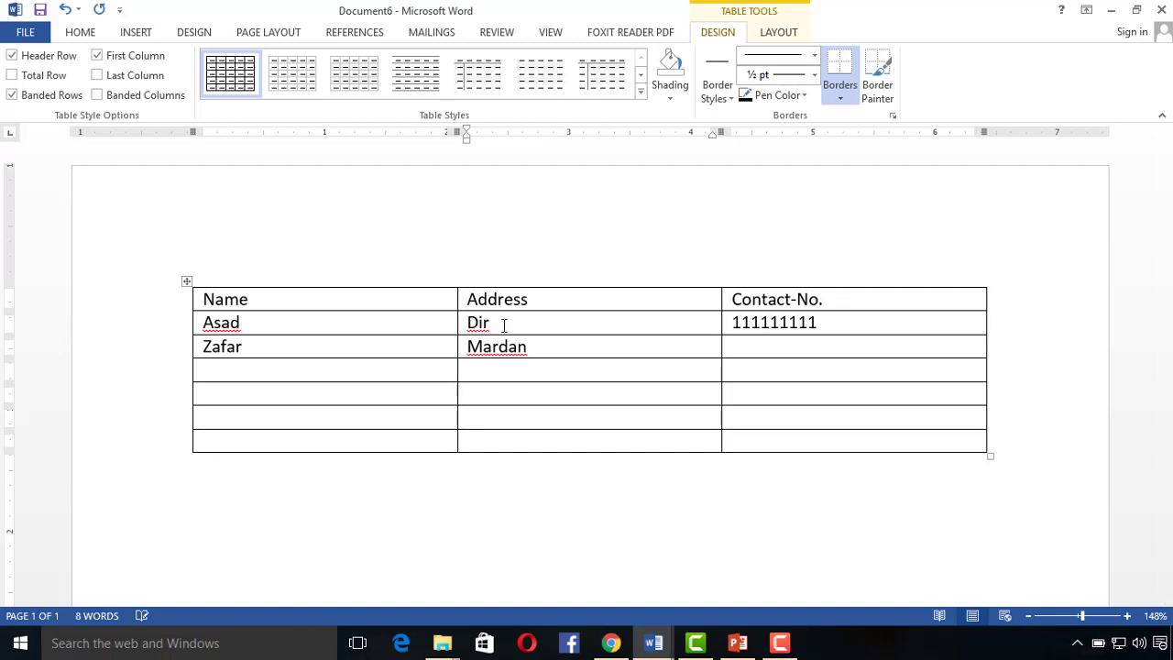
{"action": "left_click", "coordinate": [724, 360]}
{"action": "left_click", "coordinate": [738, 356]}
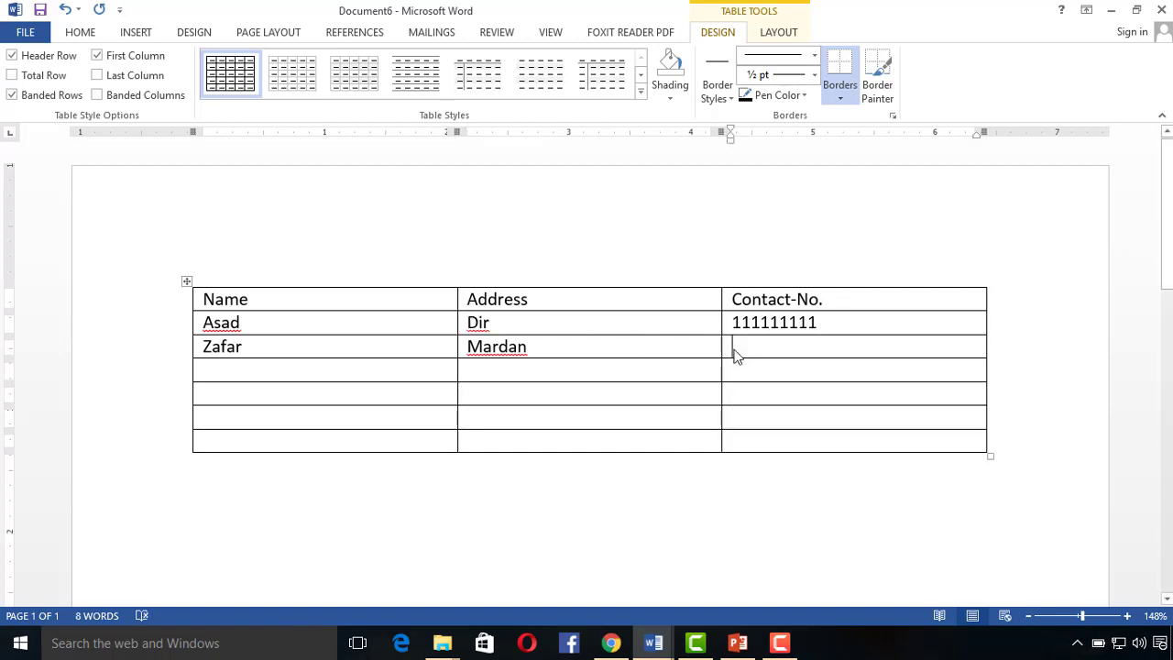
{"action": "type", "text": "2222222"}
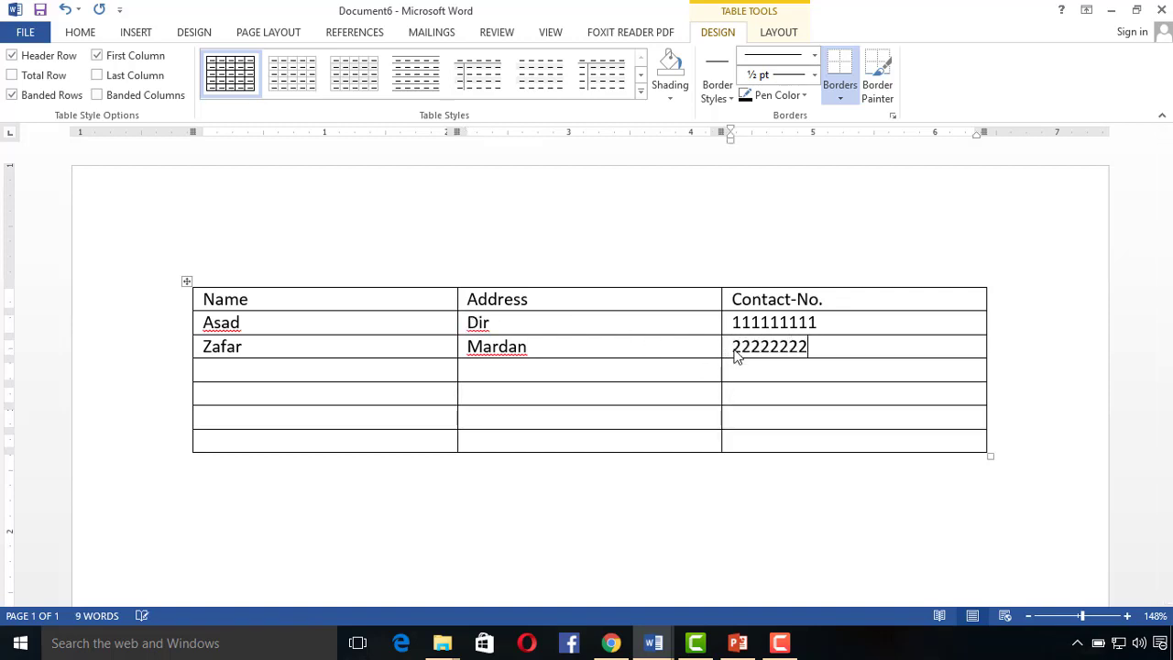
{"action": "type", "text": "2"}
Step: Fill row 4 with the next recipient's name, Karachi and a contact number
{"action": "left_click", "coordinate": [333, 376]}
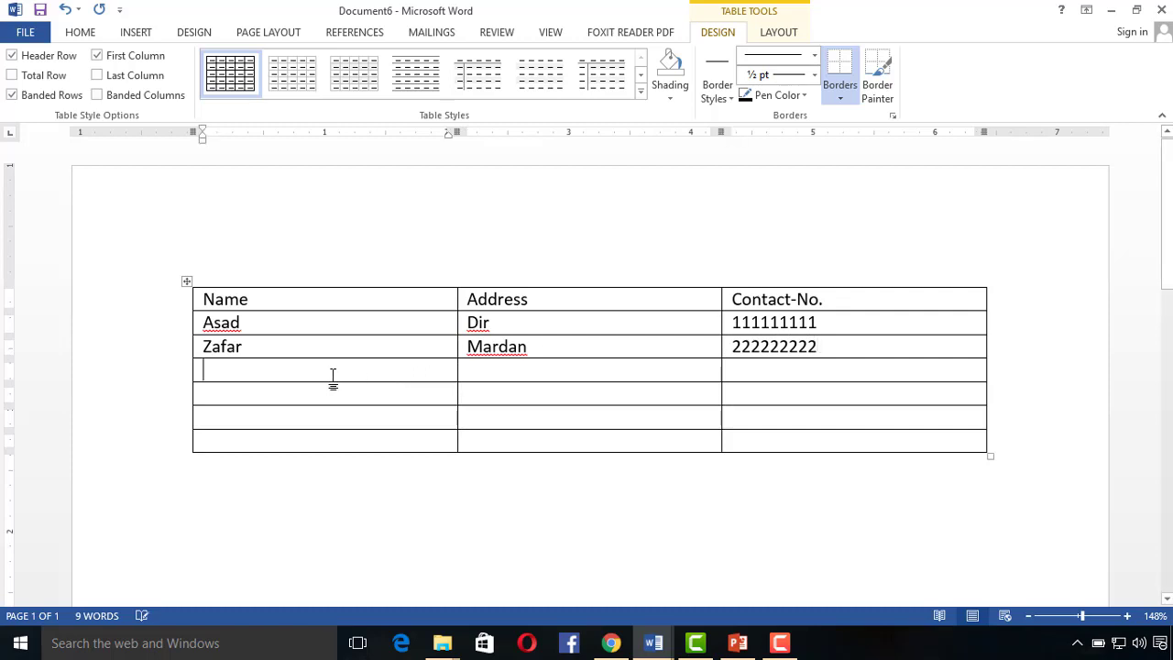
{"action": "type", "text": "Na"}
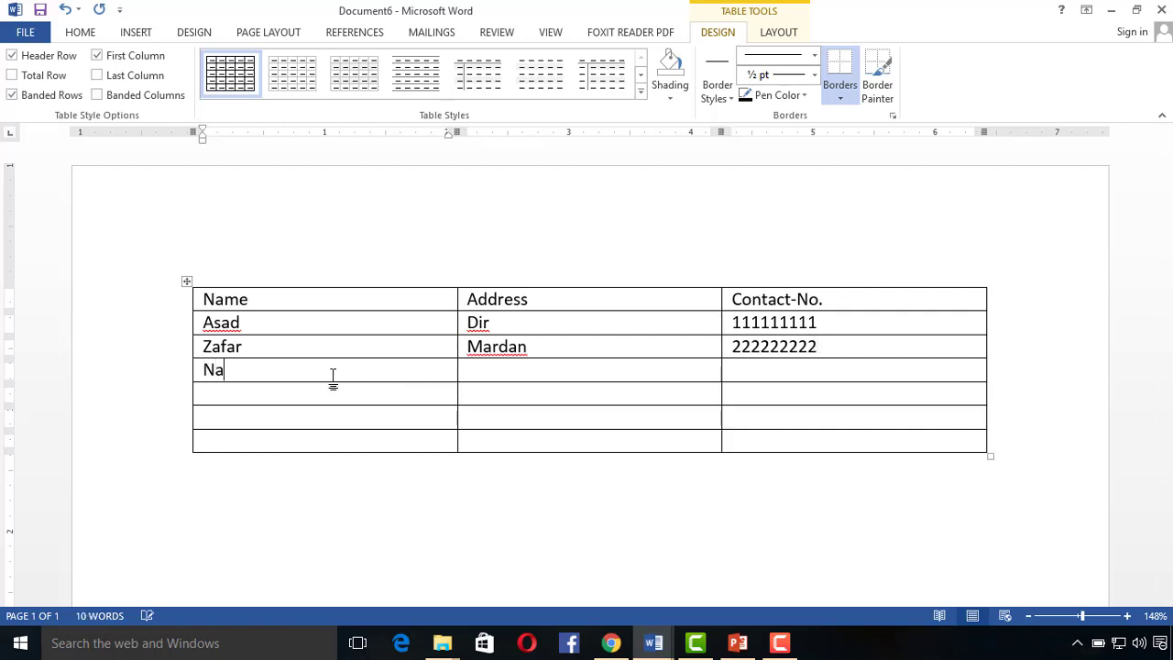
{"action": "type", "text": "veed"}
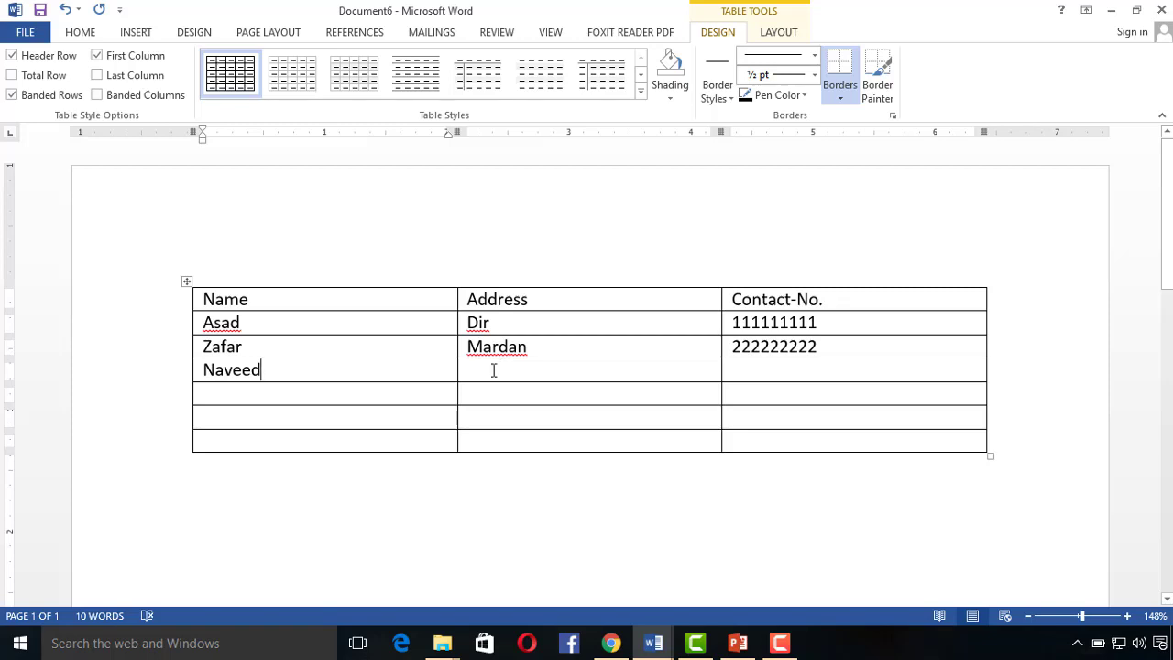
{"action": "left_click", "coordinate": [493, 371]}
{"action": "type", "text": "Karach"}
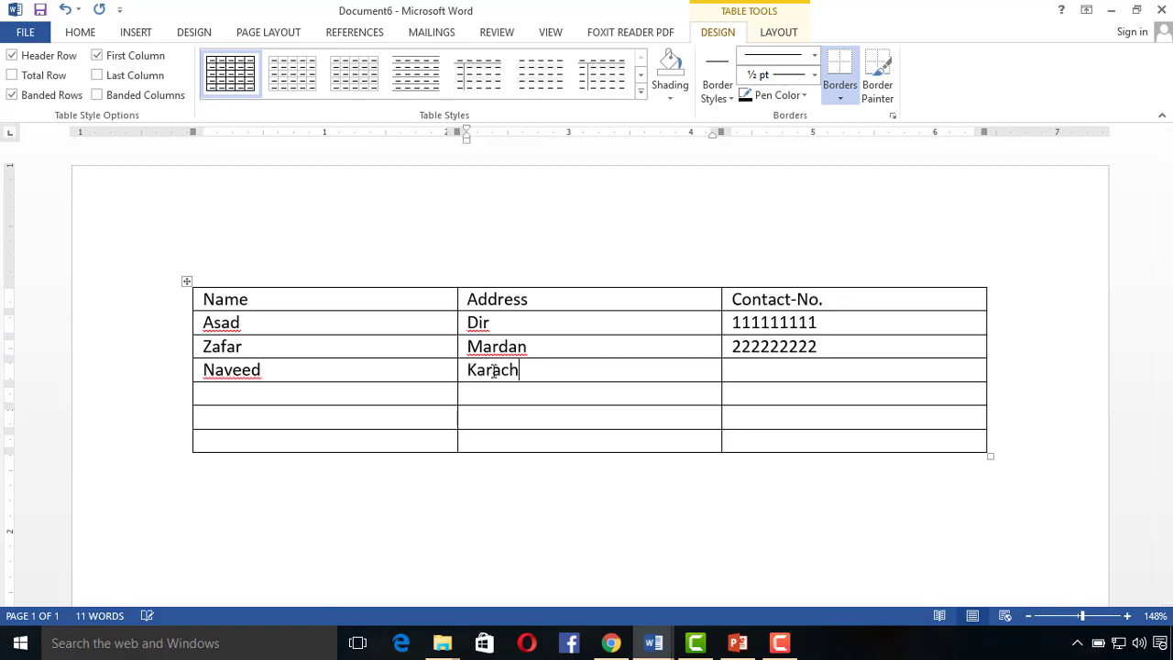
{"action": "type", "text": "i"}
{"action": "left_click", "coordinate": [742, 370]}
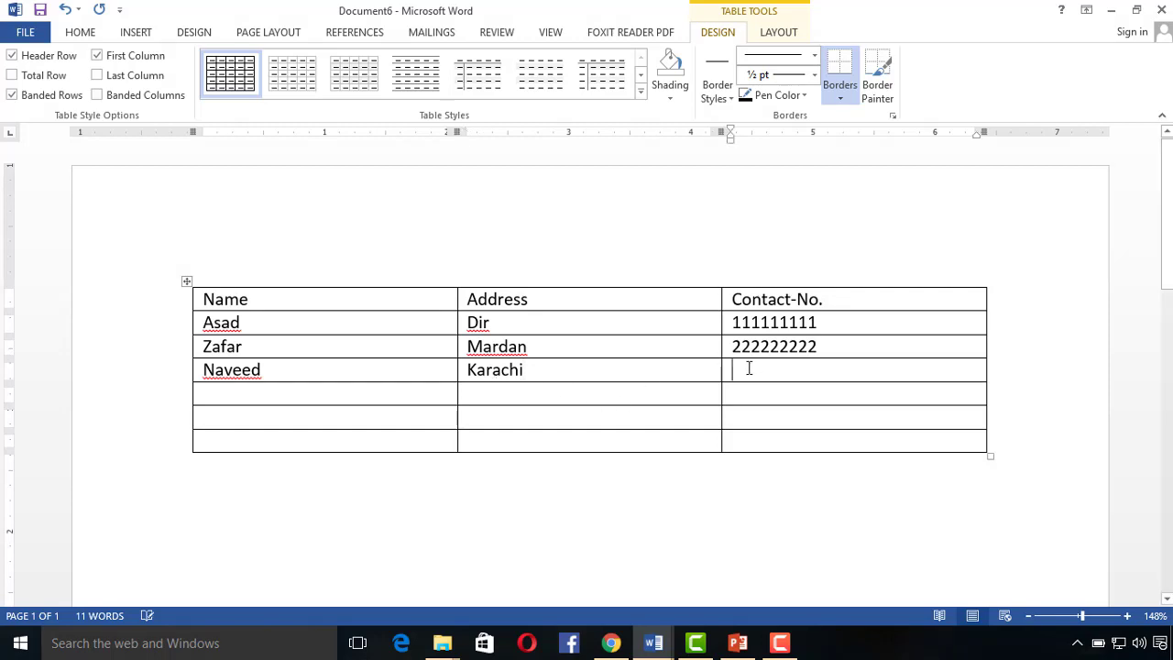
{"action": "type", "text": "33333333"}
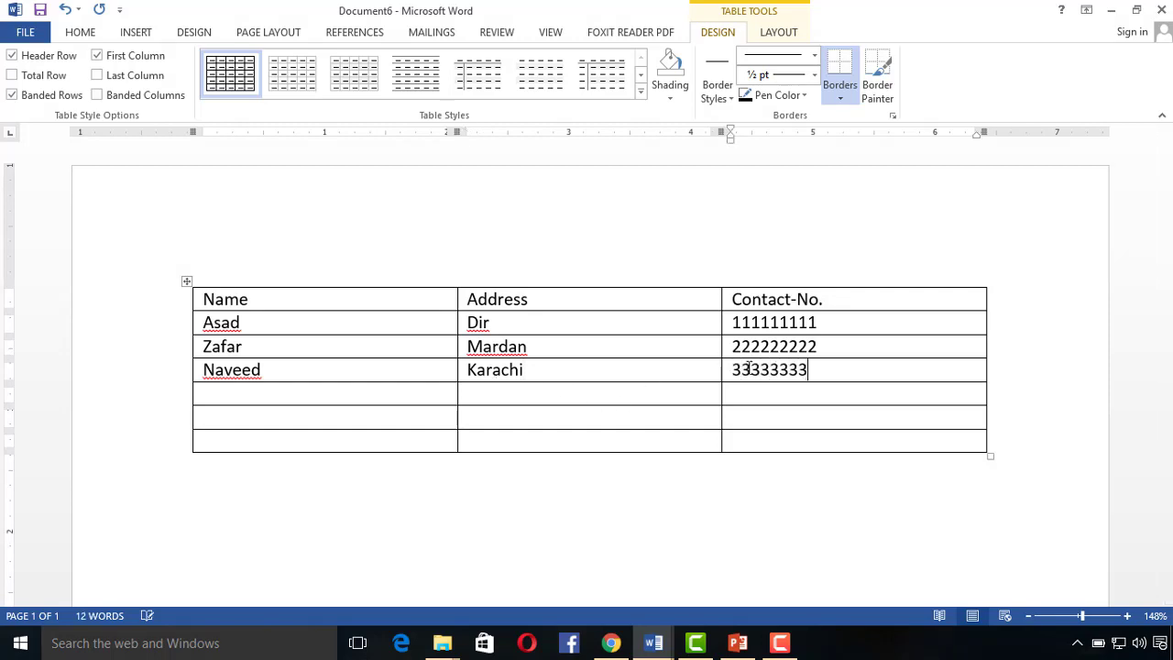
{"action": "type", "text": "3"}
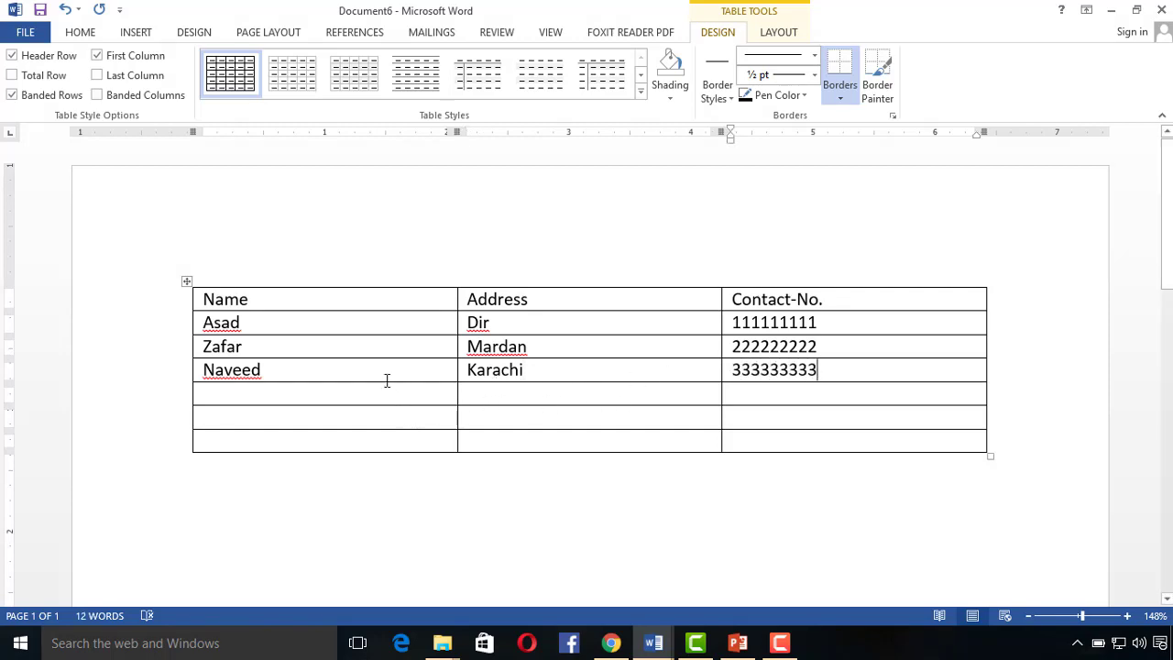
Step: Fill row 5 with the next recipient's name, Peshawar and a contact number
{"action": "left_click", "coordinate": [386, 399]}
{"action": "type", "text": "U"}
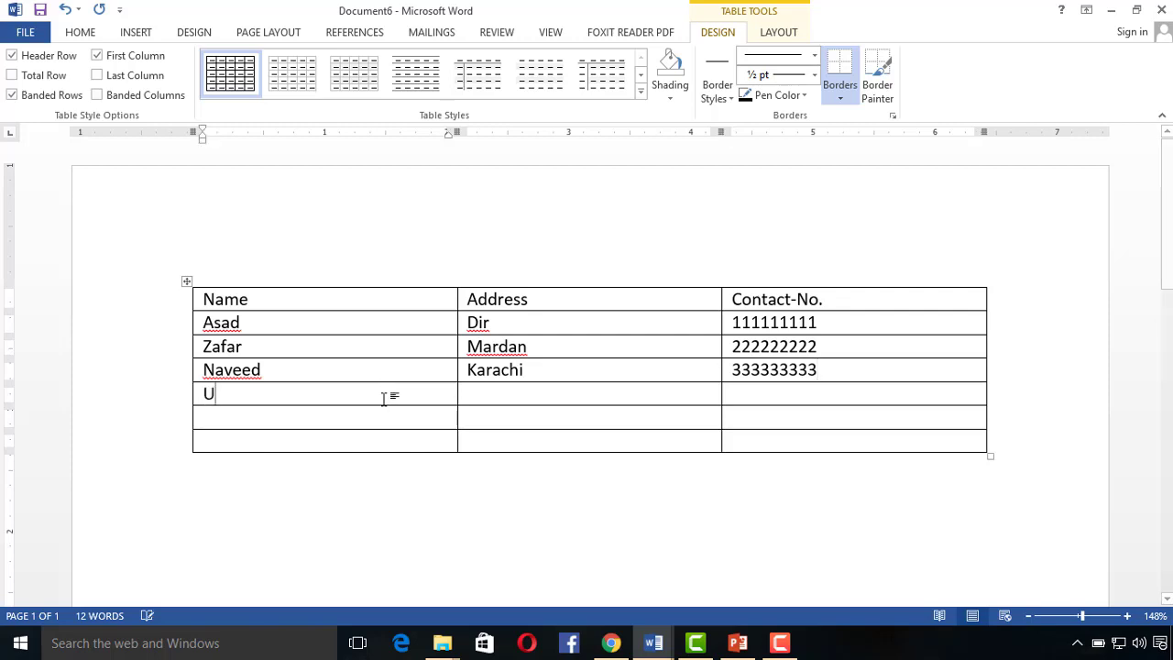
{"action": "type", "text": "sman"}
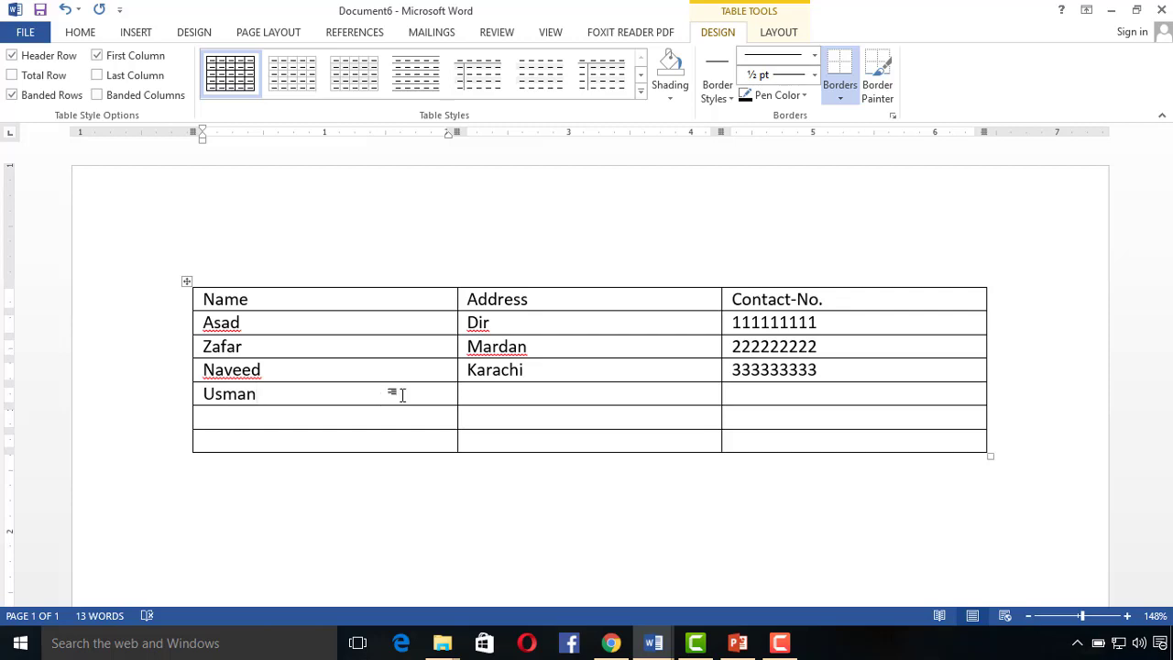
{"action": "left_click", "coordinate": [464, 394]}
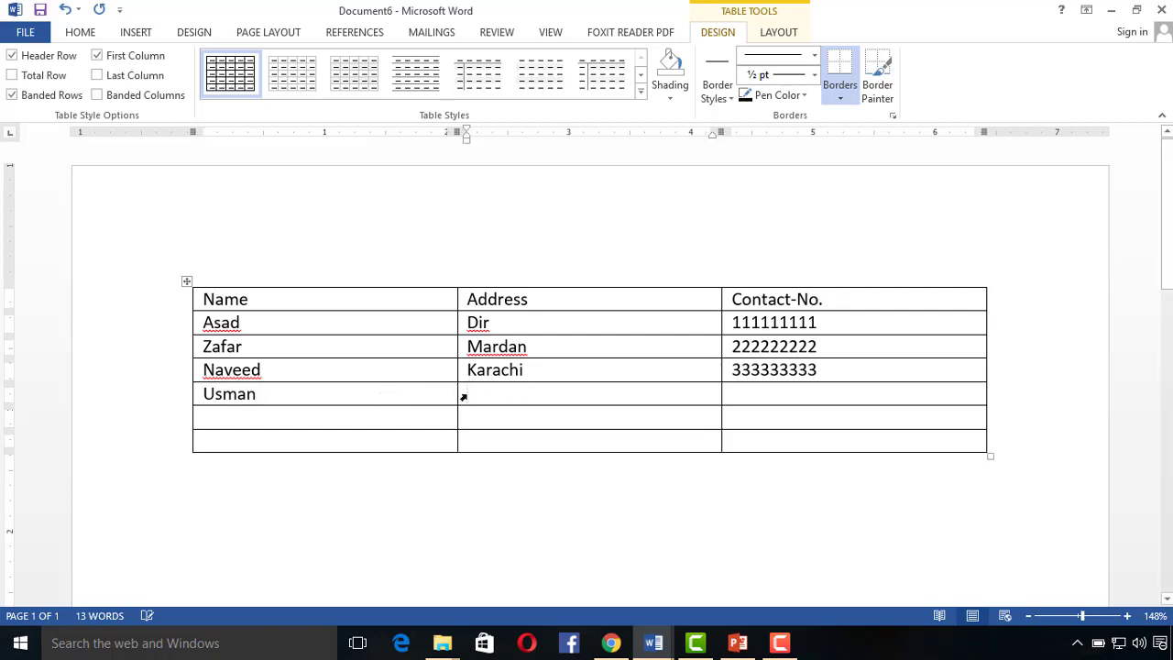
{"action": "type", "text": "Peshawa"}
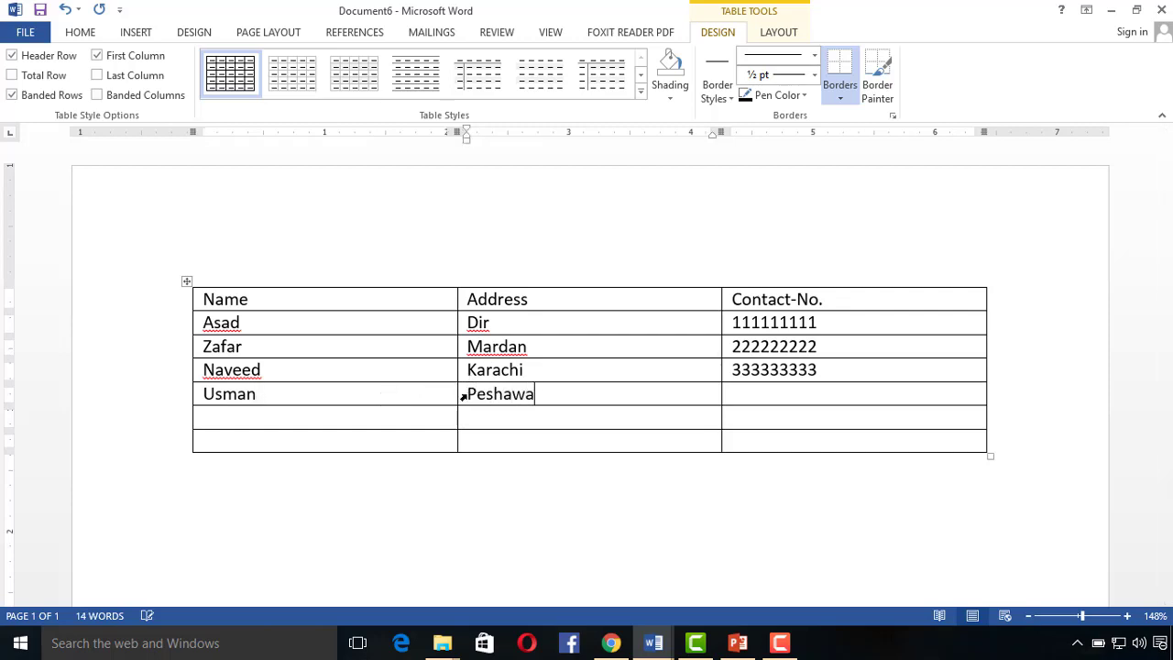
{"action": "type", "text": "r"}
{"action": "left_click", "coordinate": [753, 394]}
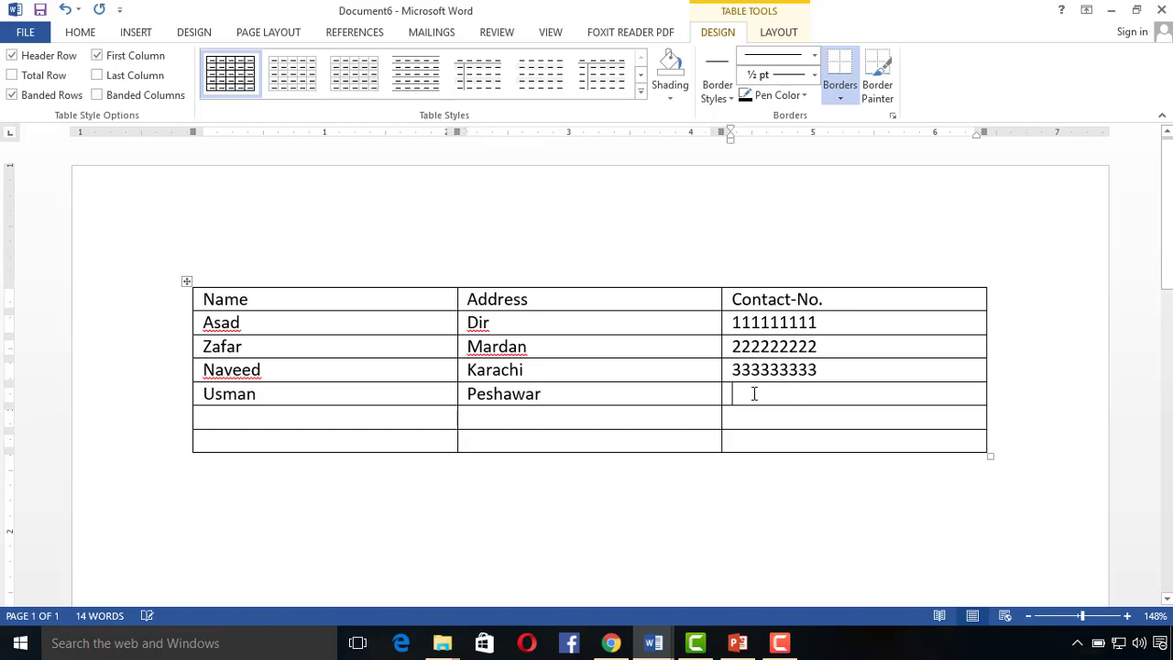
{"action": "type", "text": "444444444"}
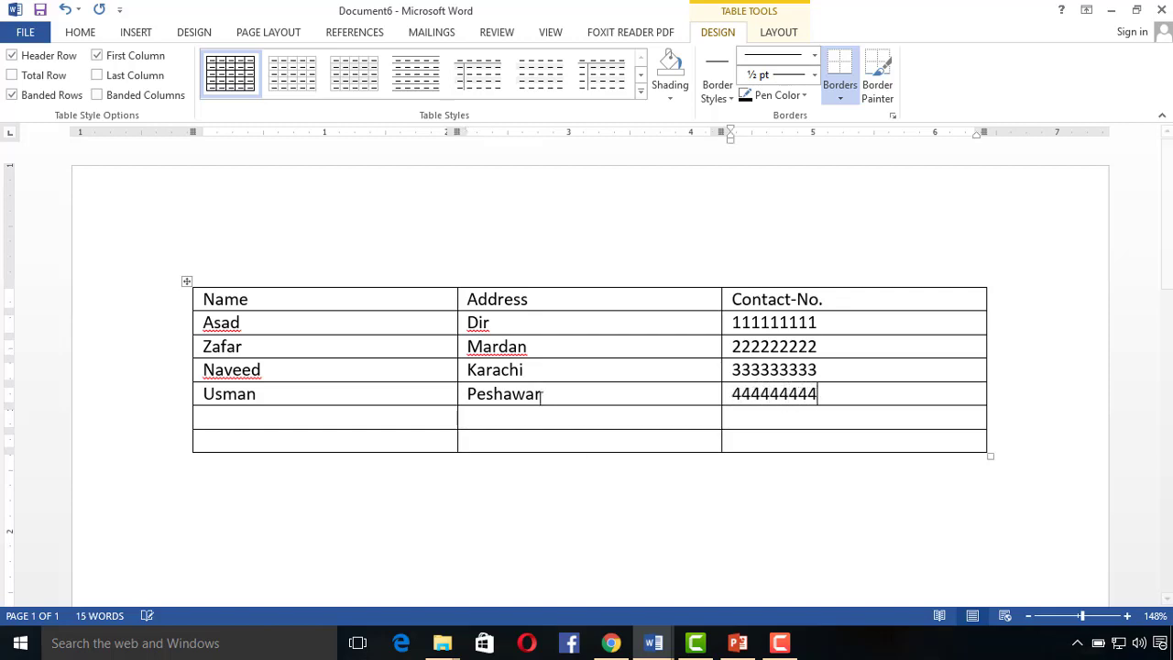
Step: Fill row 6 with the next recipient's name, the town Isalmabad and a contact number
{"action": "left_click", "coordinate": [249, 417]}
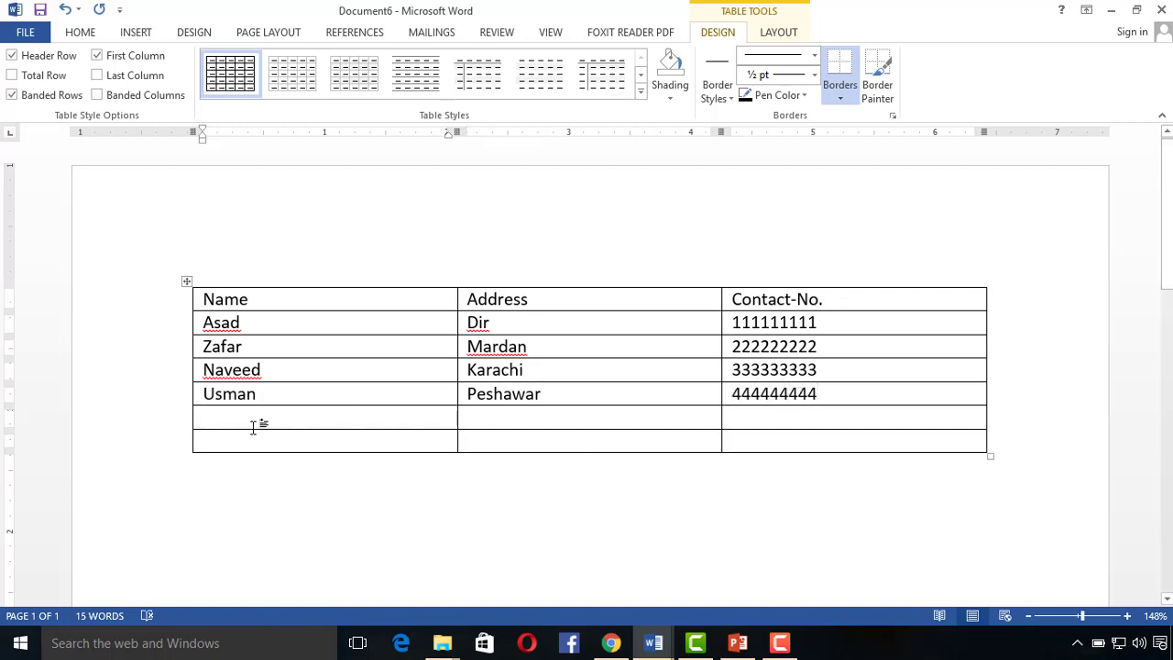
{"action": "type", "text": "Bilal"}
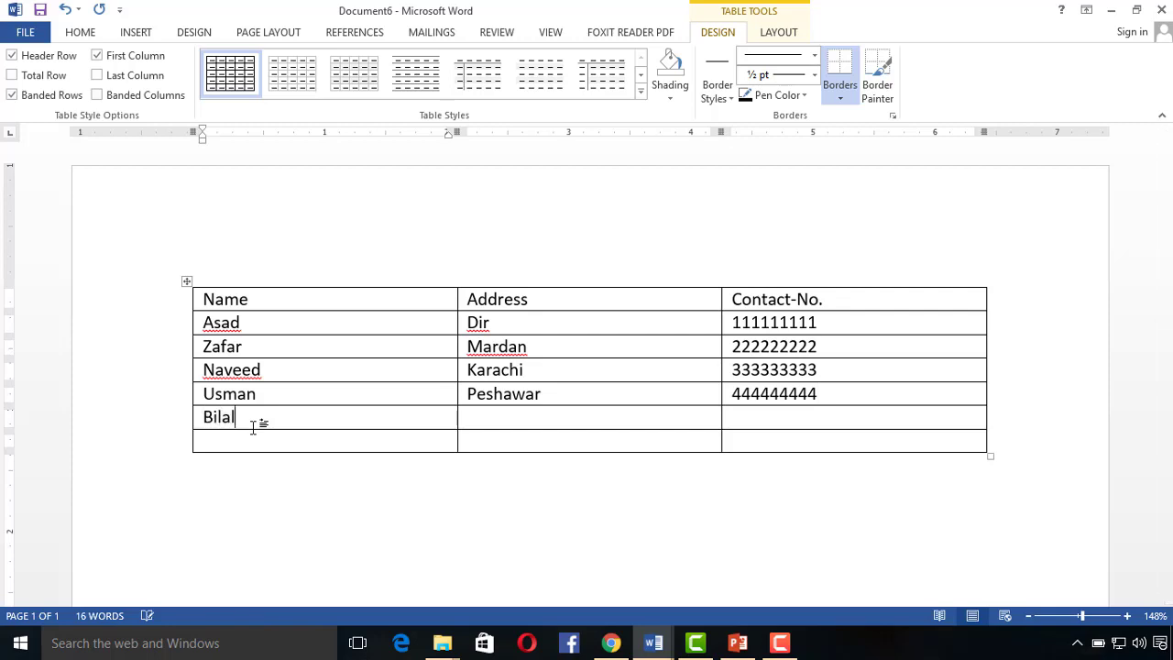
{"action": "left_click", "coordinate": [479, 420]}
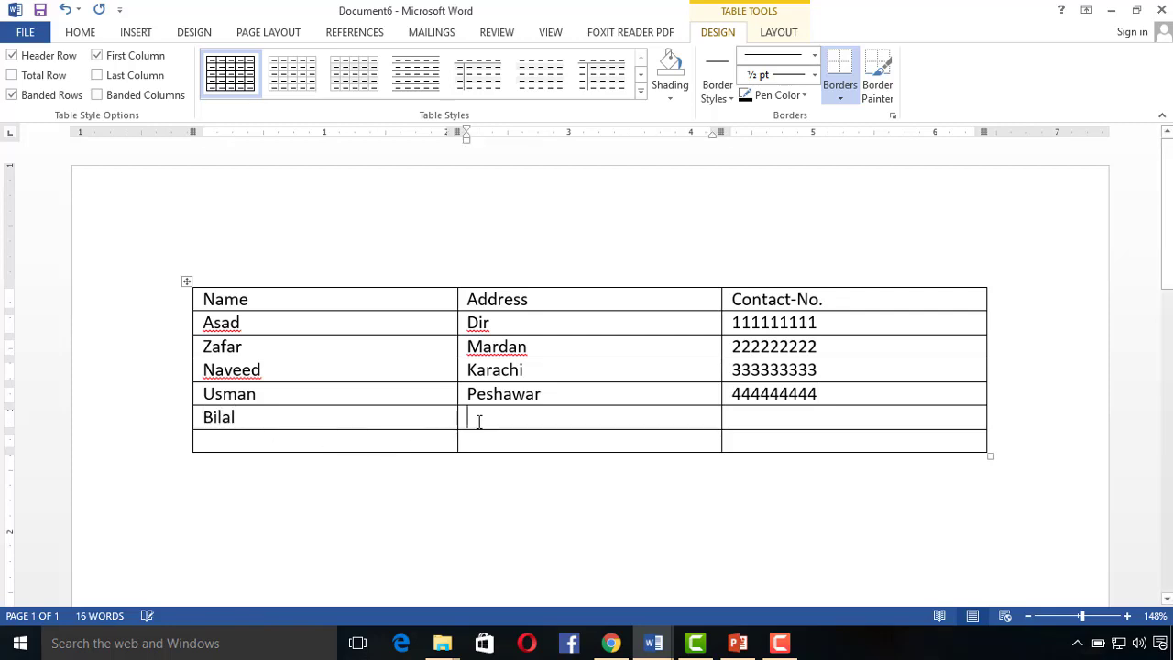
{"action": "type", "text": "Is"}
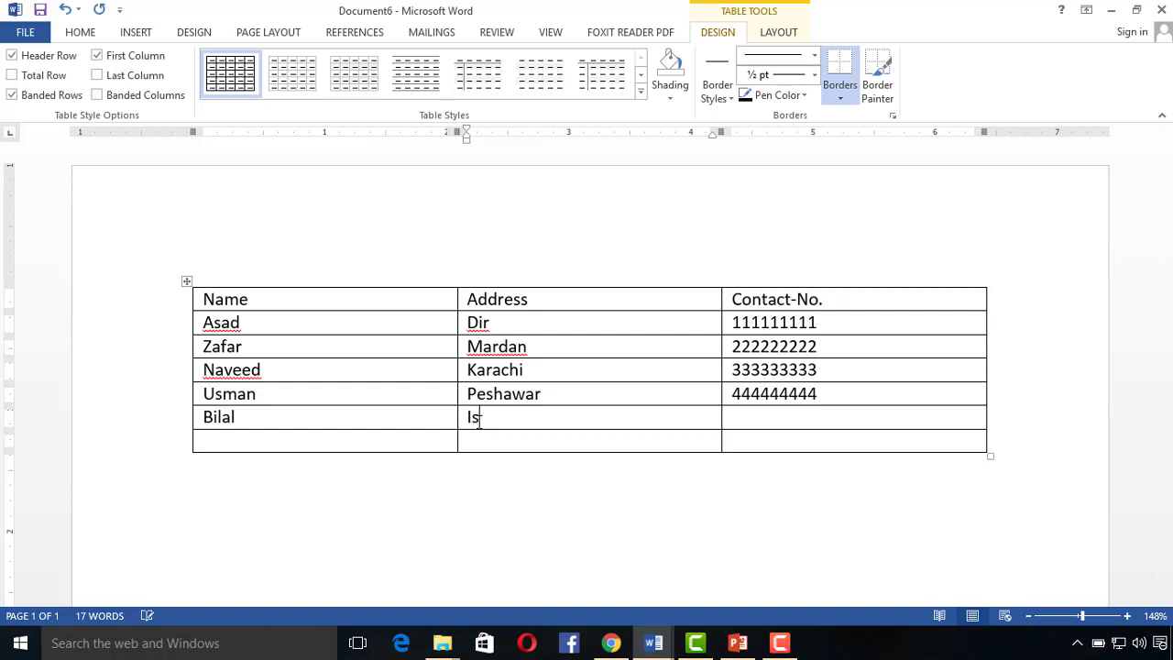
{"action": "type", "text": "almb"}
{"action": "key", "text": "BackSpace"}
{"action": "type", "text": "ab"}
{"action": "type", "text": "ad"}
{"action": "left_click", "coordinate": [744, 414]}
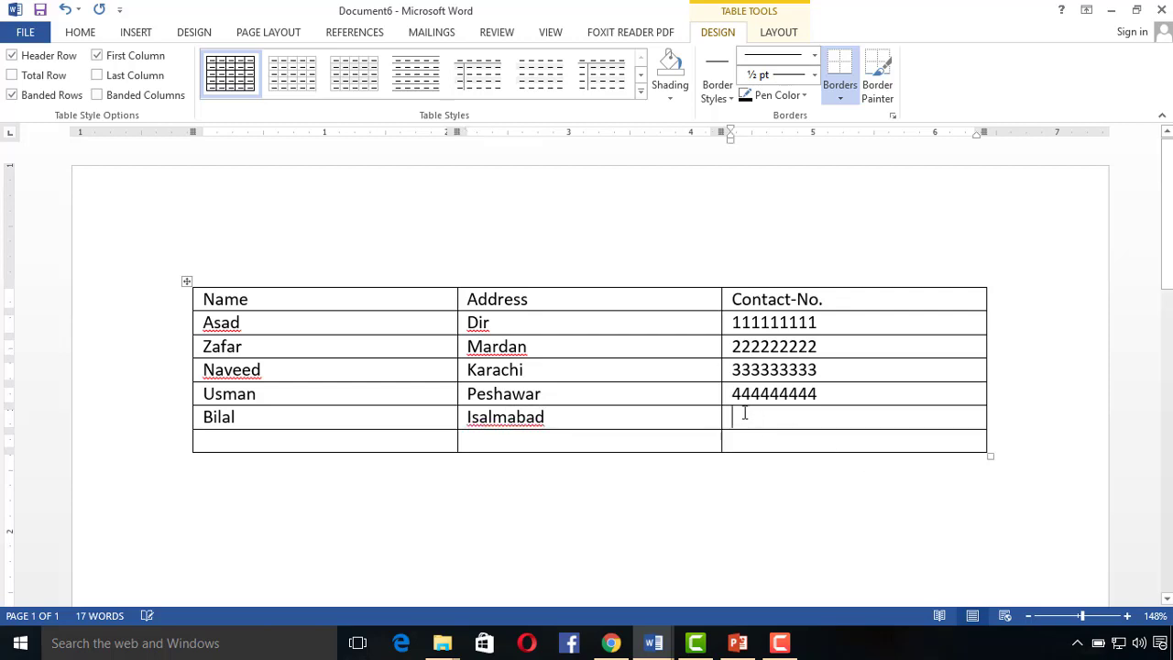
{"action": "type", "text": "5555555"}
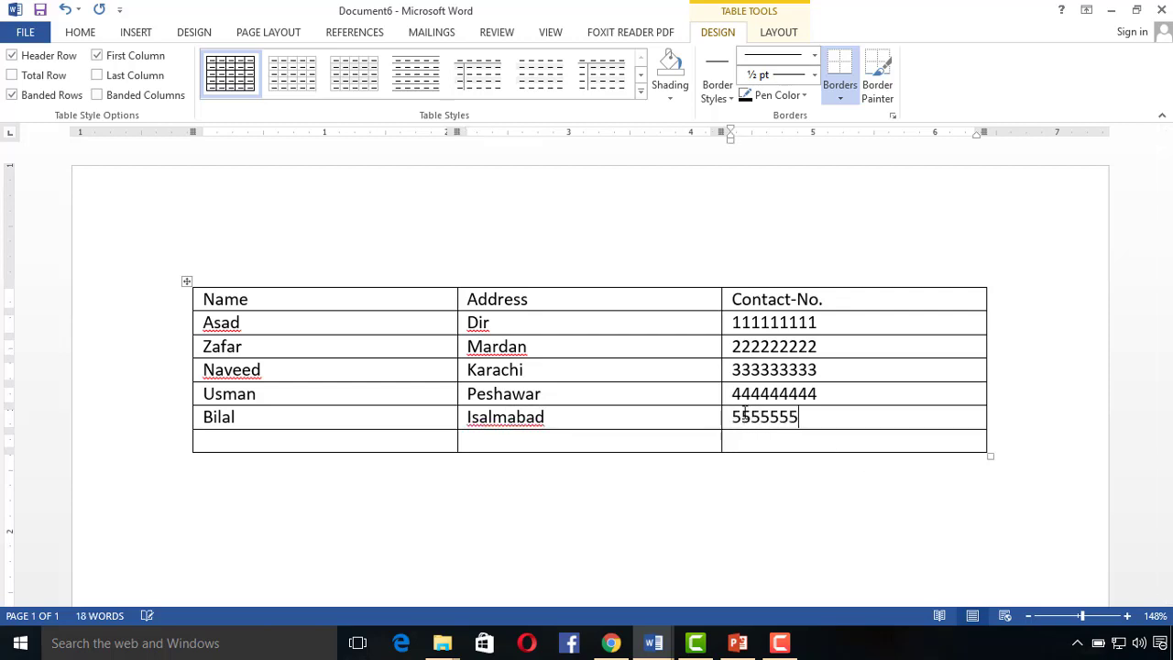
{"action": "type", "text": "55"}
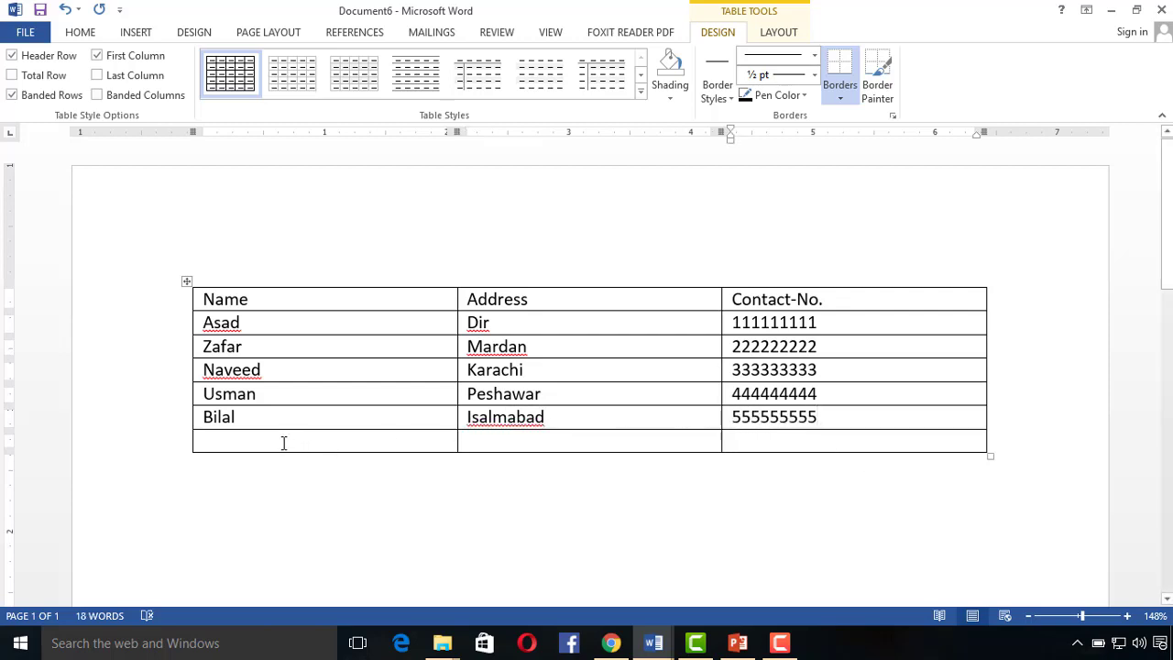
Step: Enter the last recipient's name in row 7, capitalise it, and correct Isalmabad to Islamabad
{"action": "left_click", "coordinate": [284, 443]}
{"action": "type", "text": "akbar"}
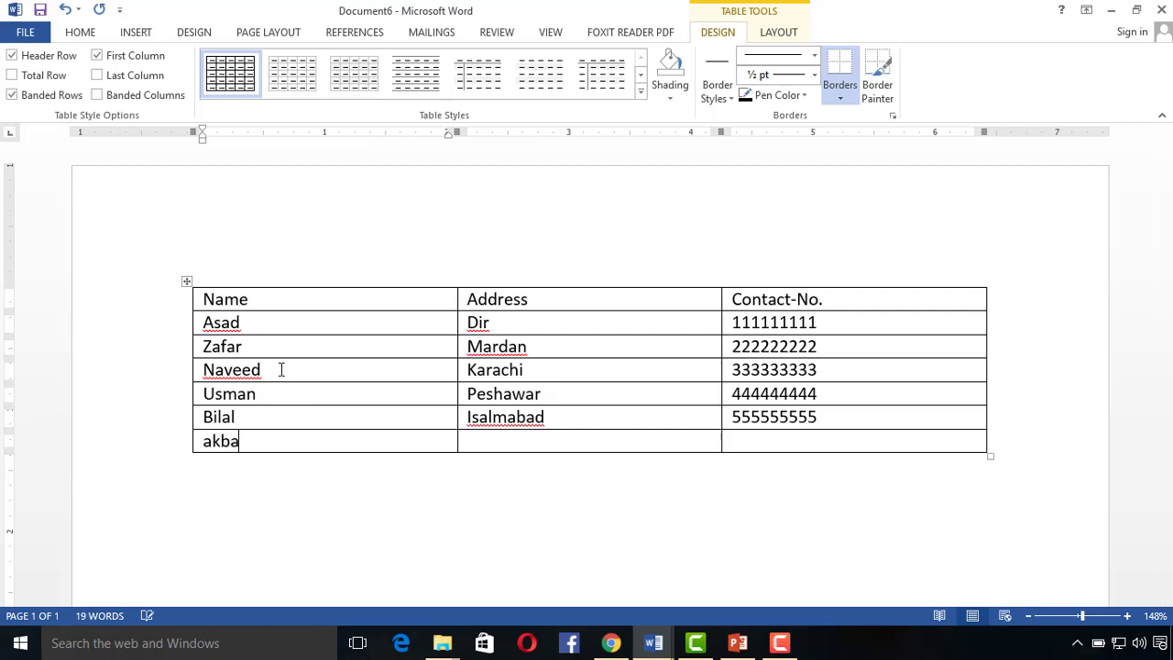
{"action": "left_click", "coordinate": [212, 442]}
{"action": "key", "text": "BackSpace"}
{"action": "type", "text": "A"}
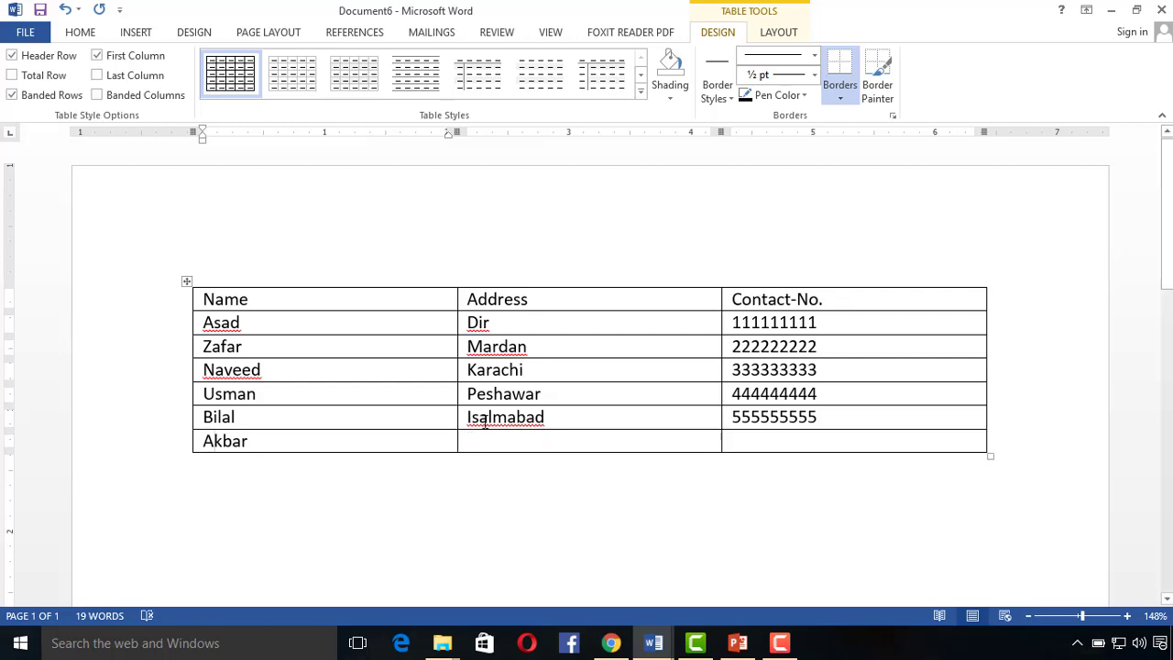
{"action": "left_click", "coordinate": [492, 417]}
{"action": "key", "text": "BackSpace"}
{"action": "key", "text": "BackSpace"}
{"action": "type", "text": "l"}
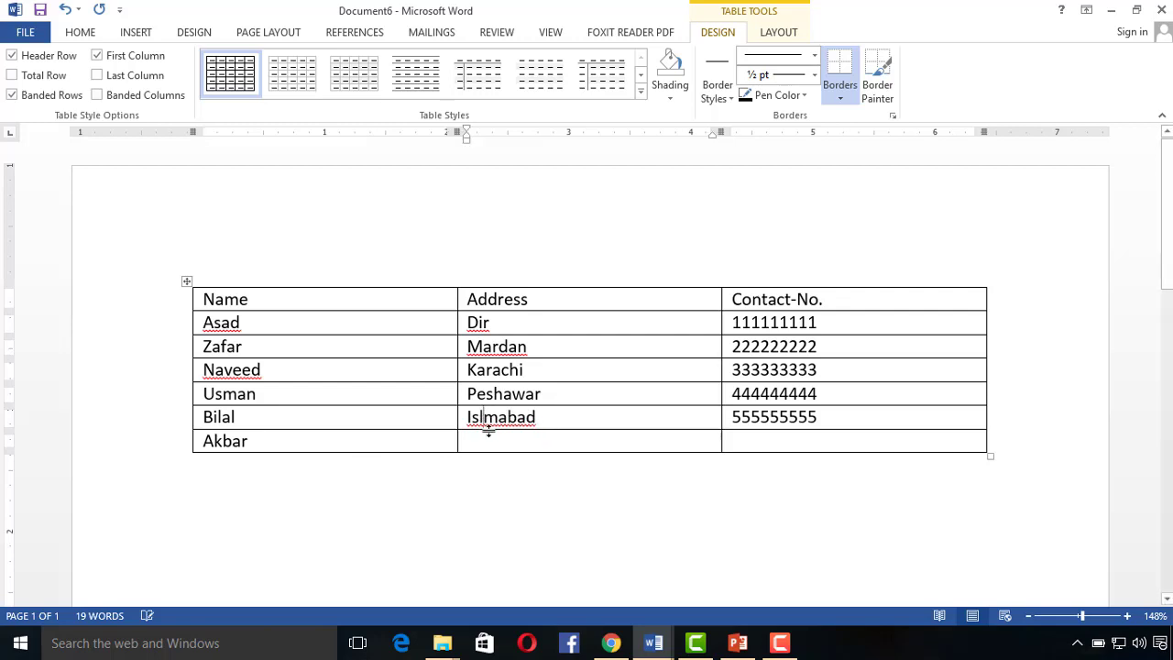
{"action": "type", "text": "a"}
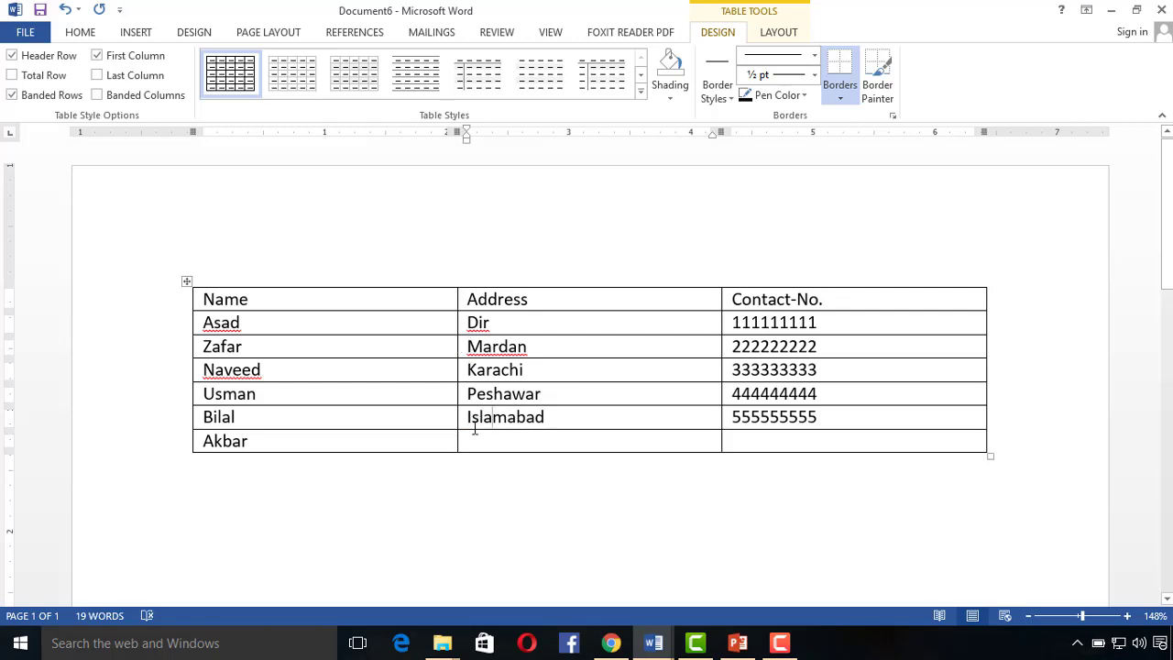
Step: Copy Peshawar into the last row's address cell and add its contact number
{"action": "left_click", "coordinate": [472, 438]}
{"action": "left_click_drag", "start_coordinate": [467, 394], "coordinate": [556, 396]}
{"action": "key", "text": "ctrl+c"}
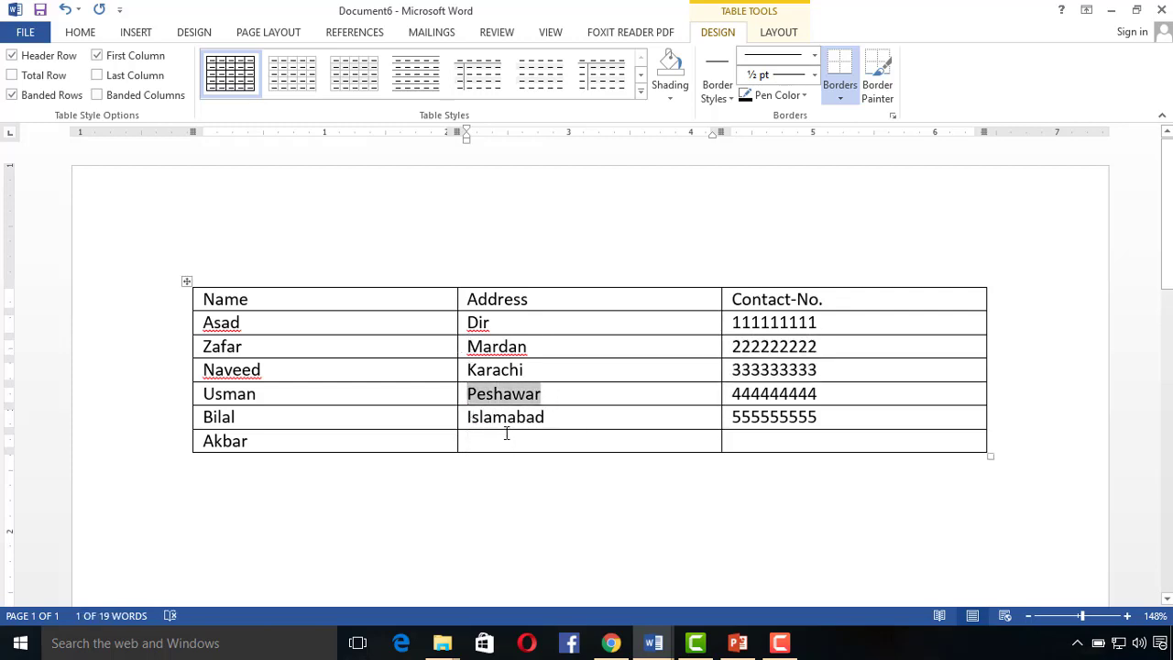
{"action": "left_click", "coordinate": [506, 434]}
{"action": "key", "text": "ctrl+v"}
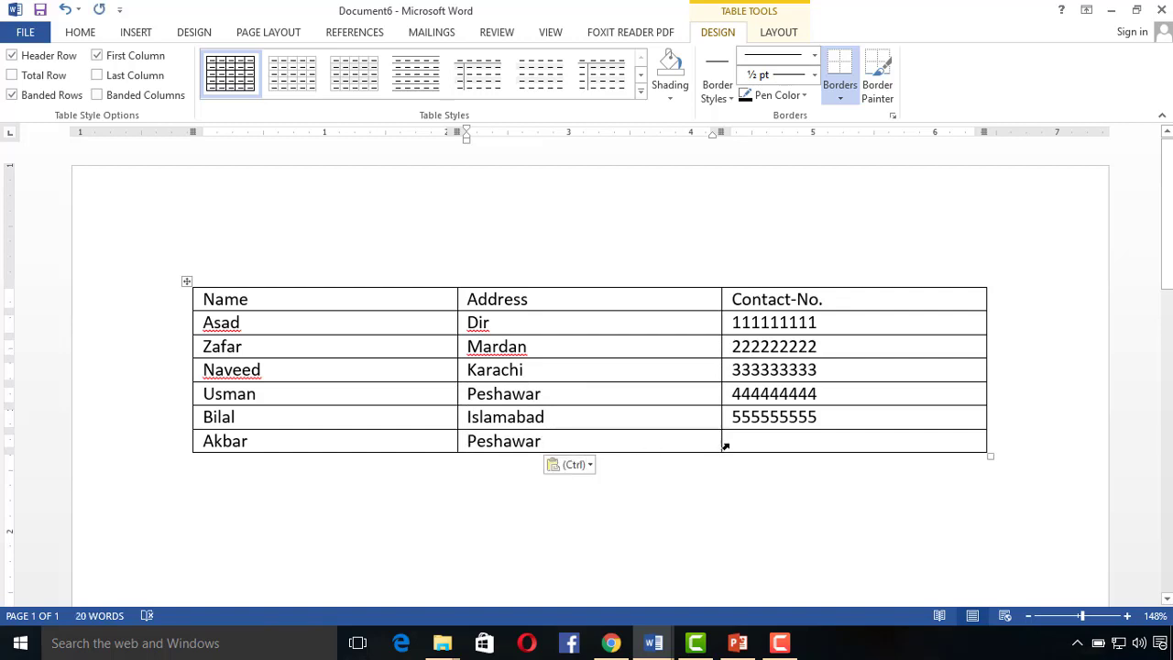
{"action": "left_click", "coordinate": [734, 441]}
{"action": "type", "text": "666"}
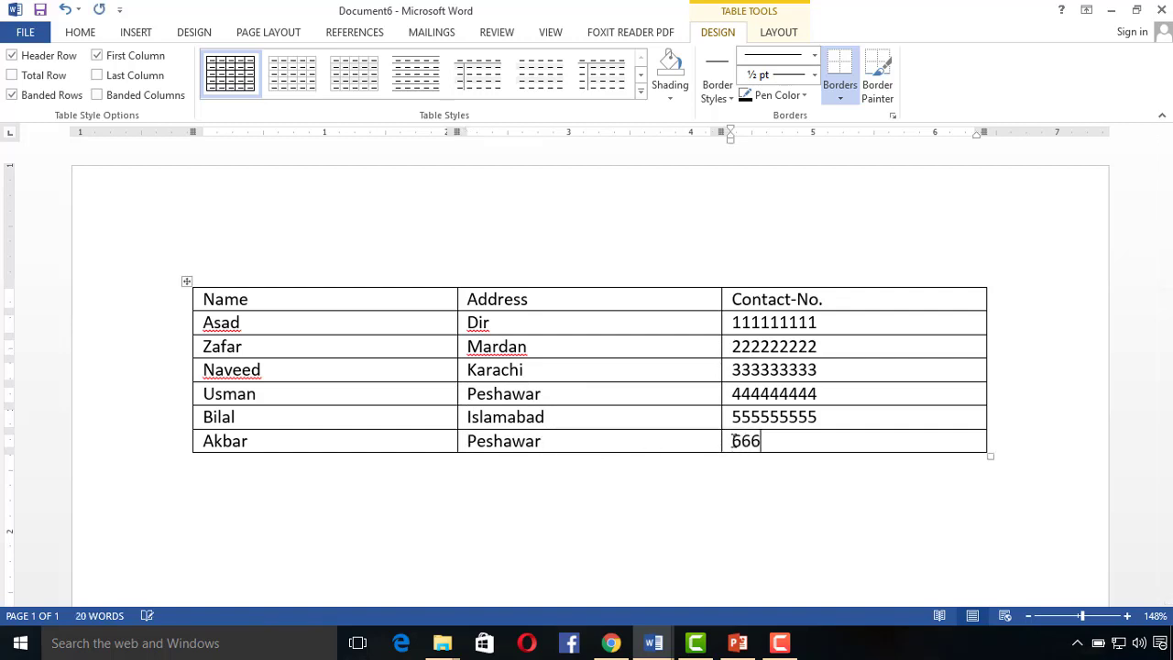
{"action": "type", "text": "666666"}
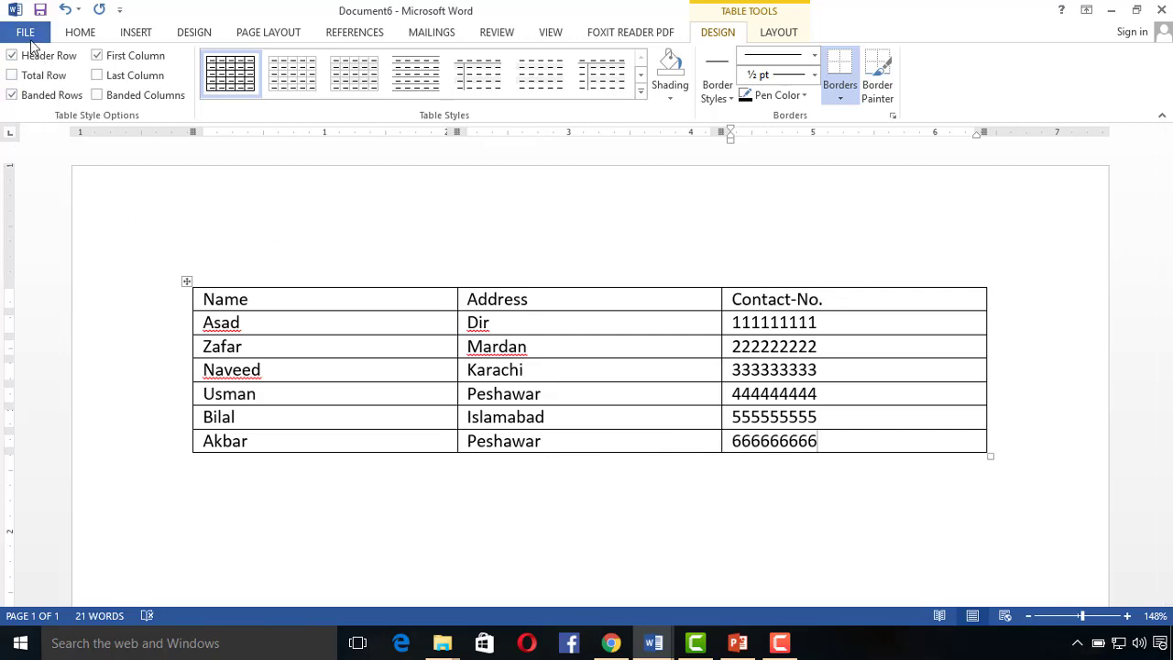
Step: Save the contact table as Records on the Desktop
{"action": "left_click", "coordinate": [27, 36]}
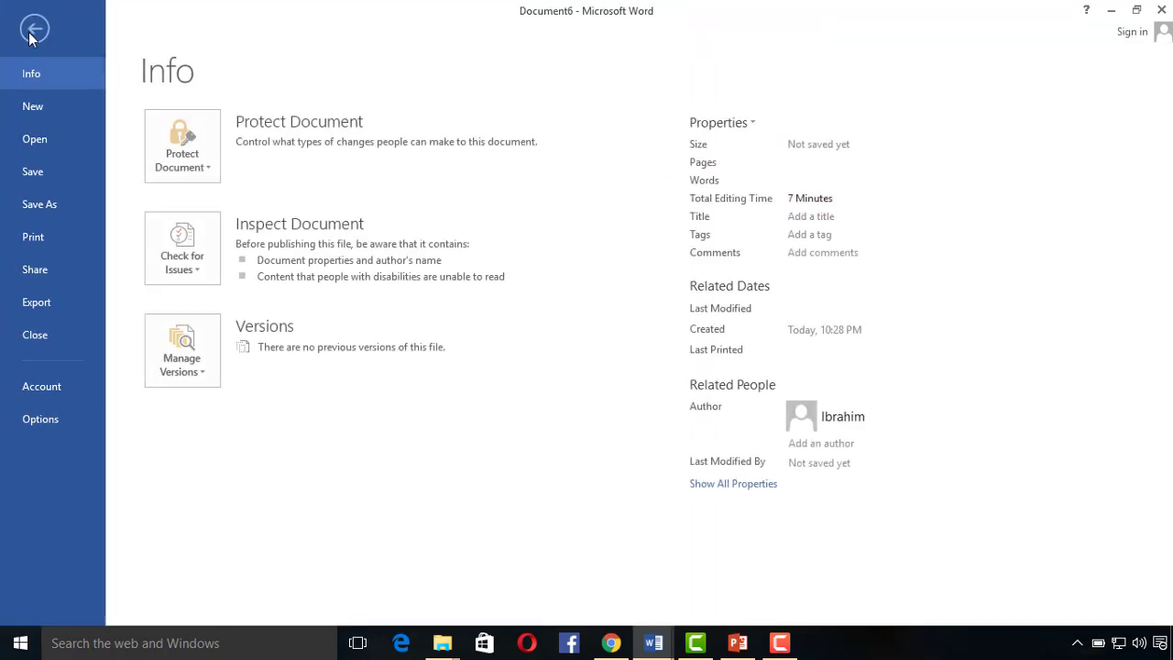
{"action": "left_click", "coordinate": [26, 176]}
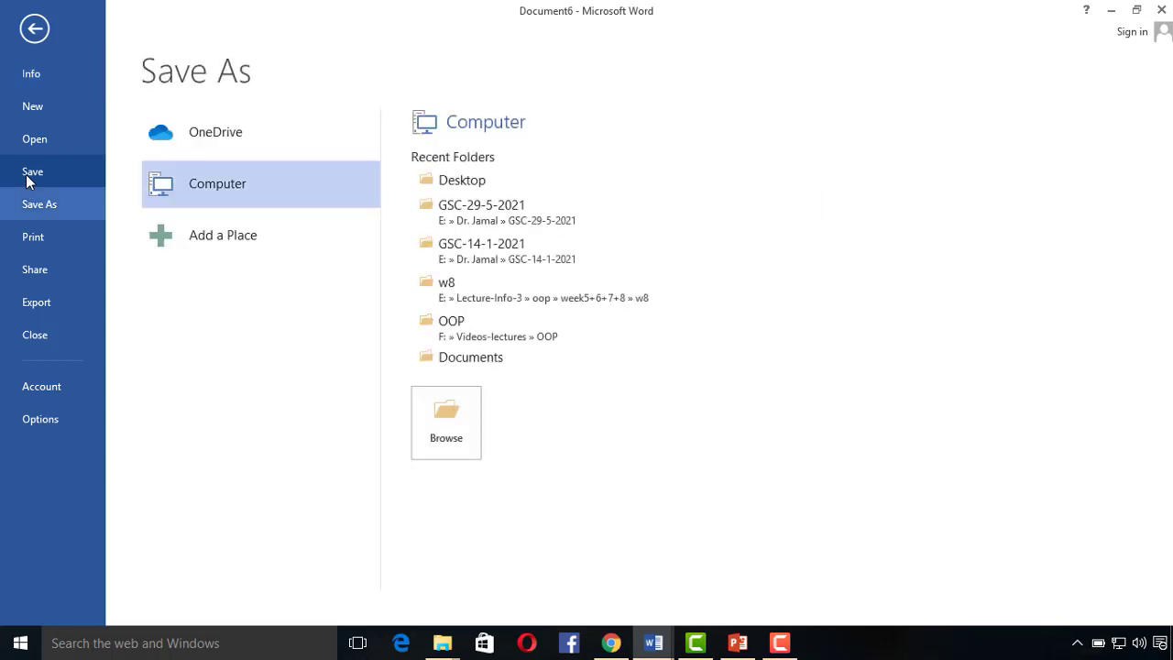
{"action": "left_click", "coordinate": [436, 188]}
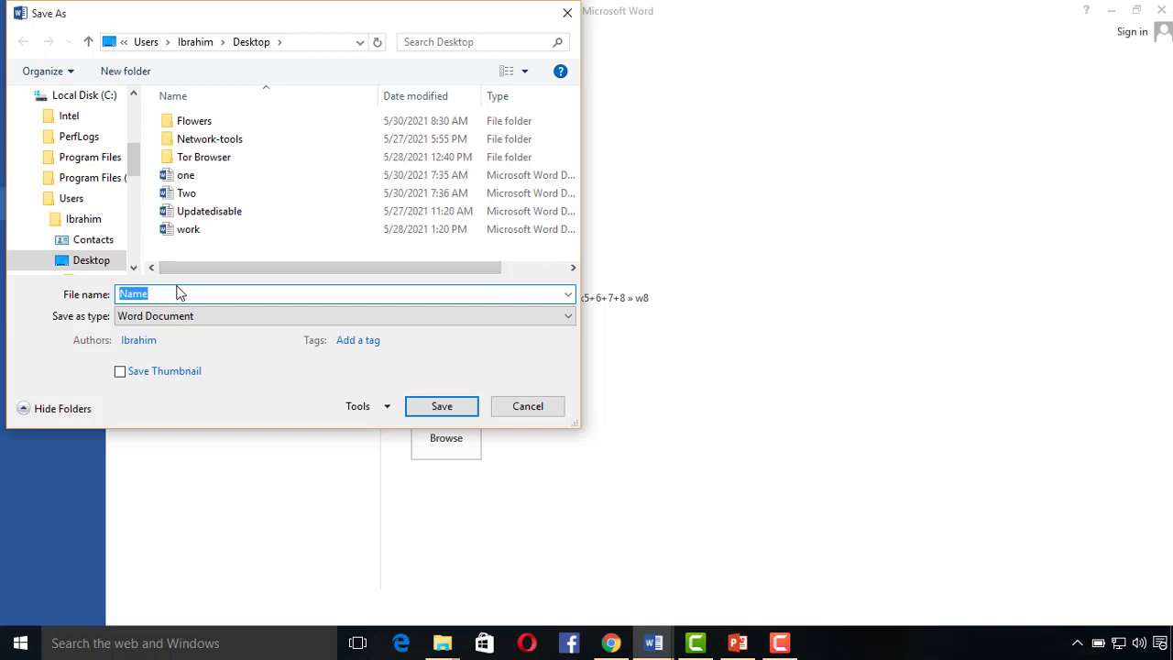
{"action": "type", "text": "Records"}
{"action": "left_click", "coordinate": [436, 410]}
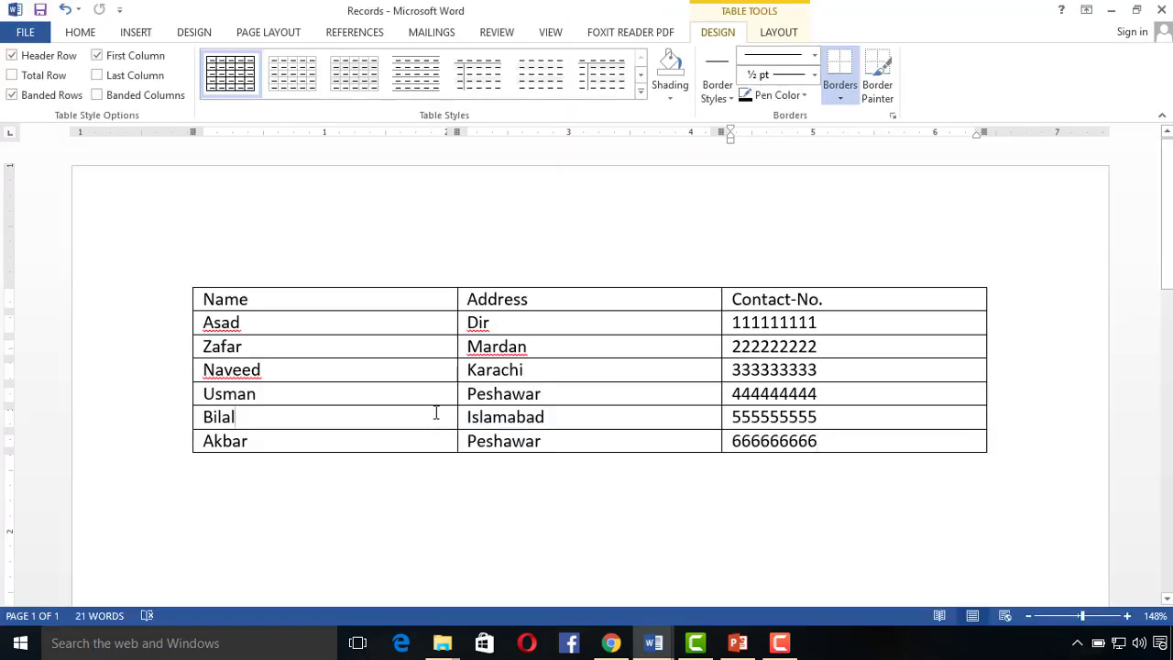
{"action": "left_click", "coordinate": [436, 414]}
Step: Create a new blank document and type the centred title Interview letter
{"action": "key", "text": "ctrl+n"}
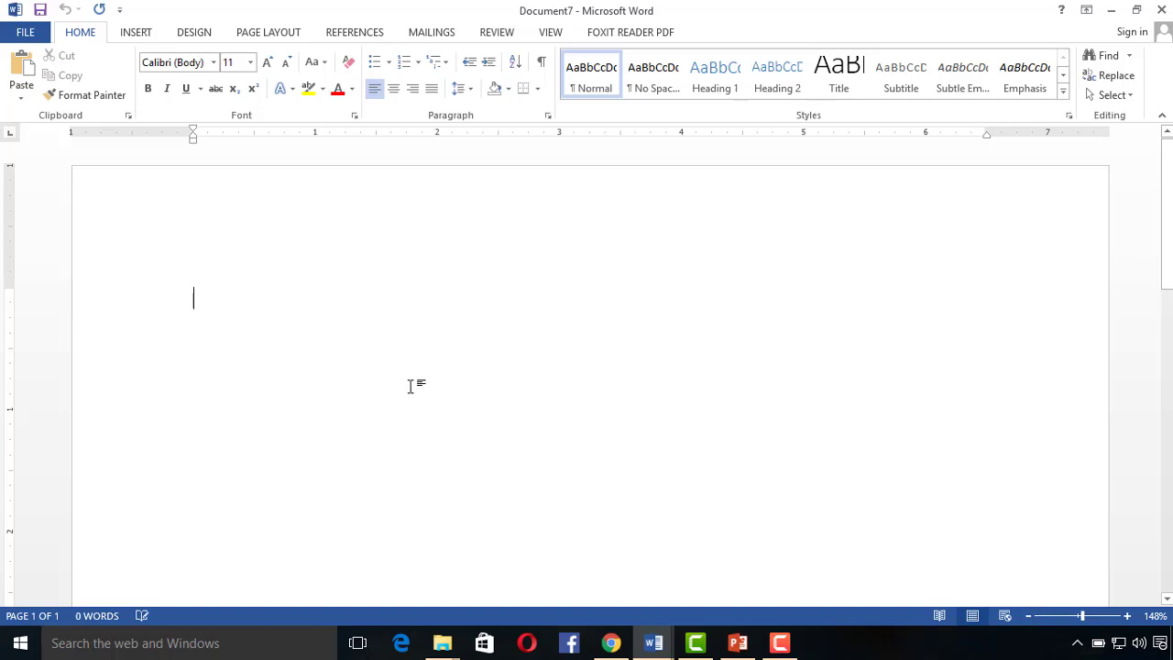
{"action": "key", "text": "ctrl+e"}
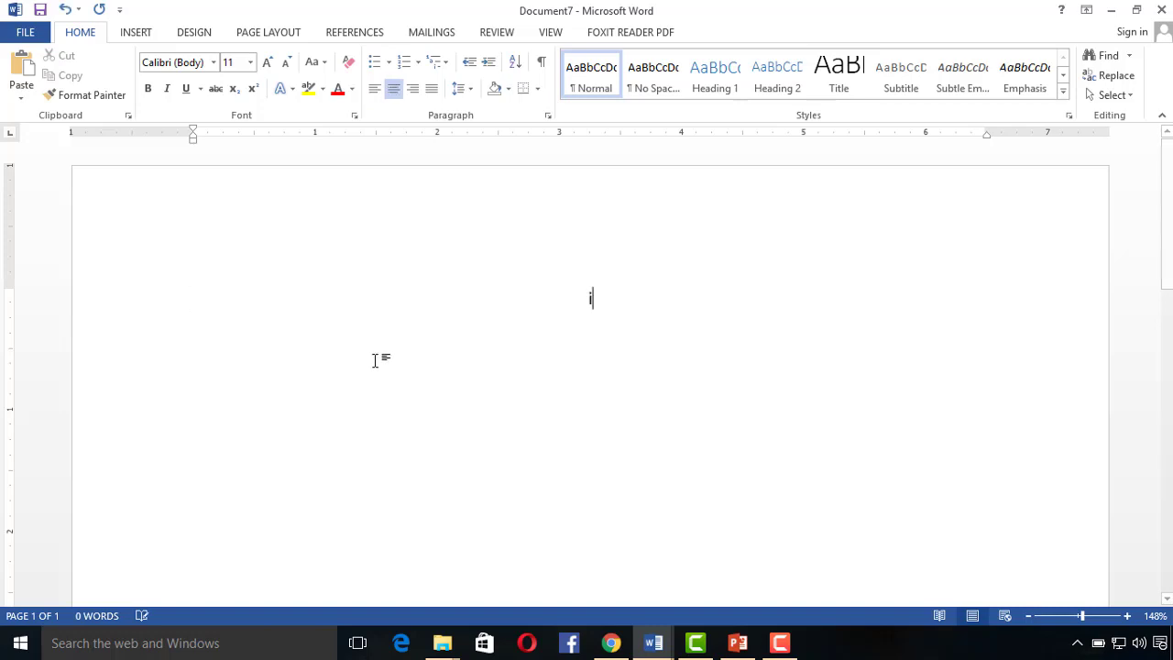
{"action": "type", "text": "intervir"}
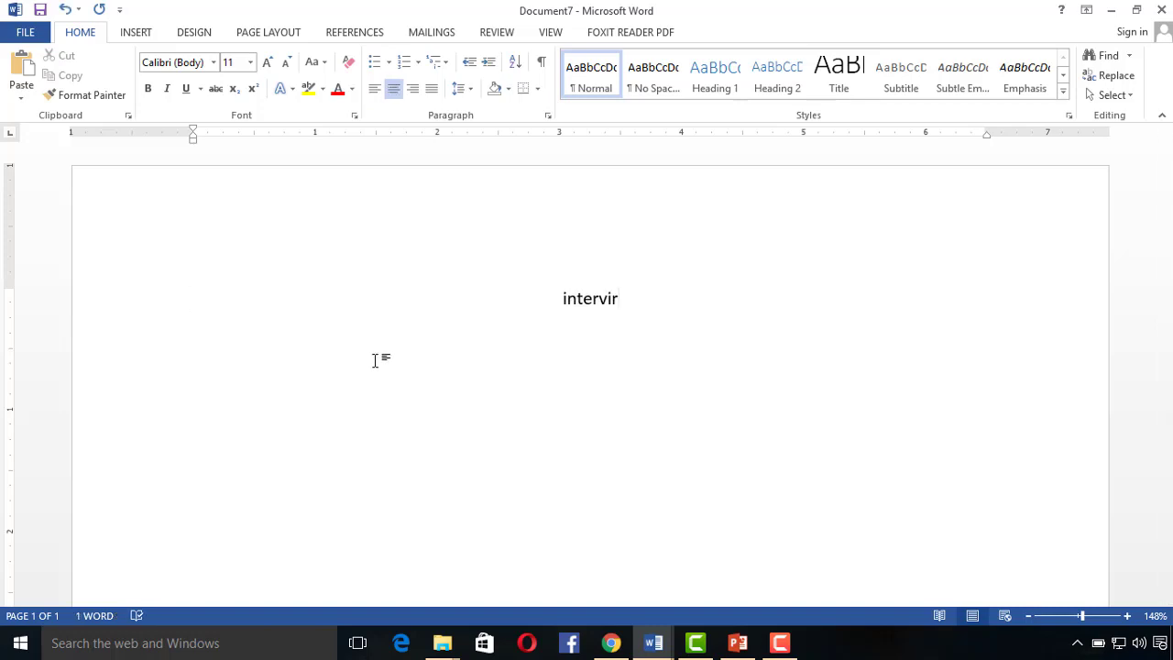
{"action": "key", "text": "BackSpace"}
{"action": "type", "text": "ew le"}
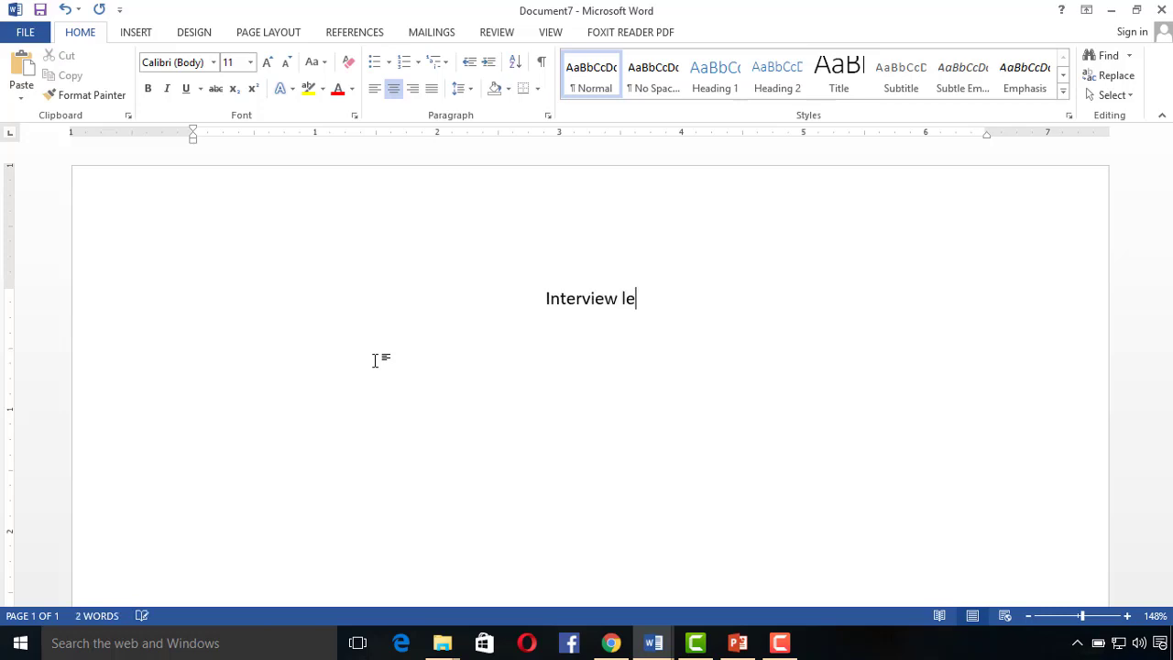
{"action": "type", "text": "tter"}
{"action": "key", "text": "Return"}
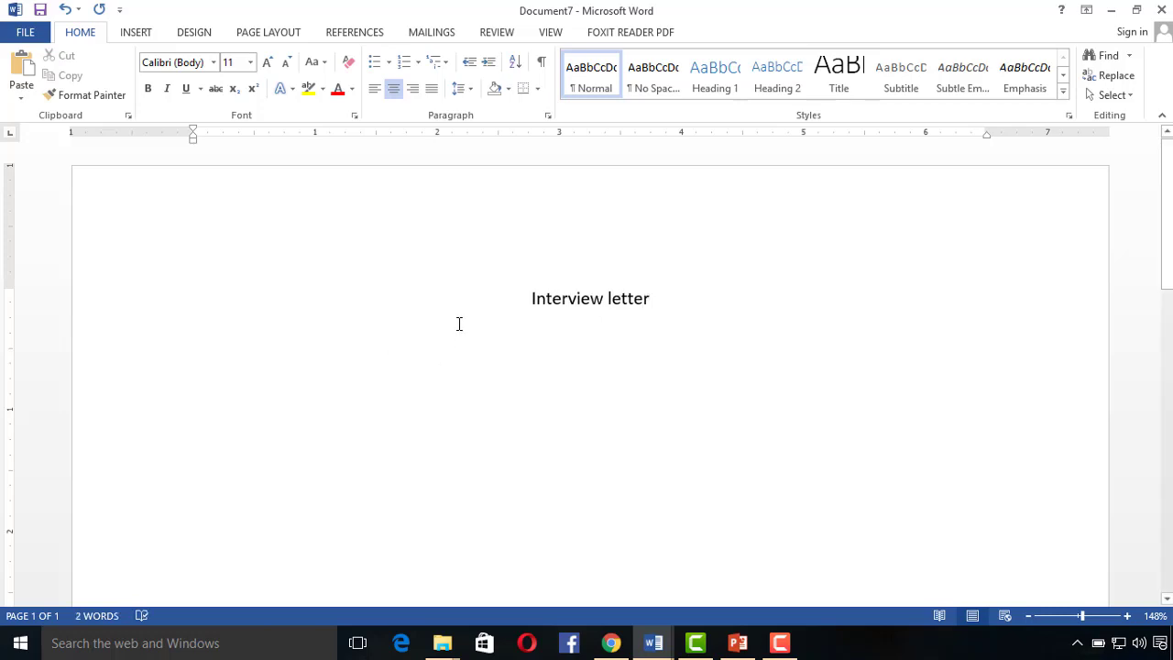
Step: Enlarge the title to 24 pt and start a plain left-aligned line beneath it
{"action": "left_click_drag", "start_coordinate": [532, 298], "coordinate": [692, 298]}
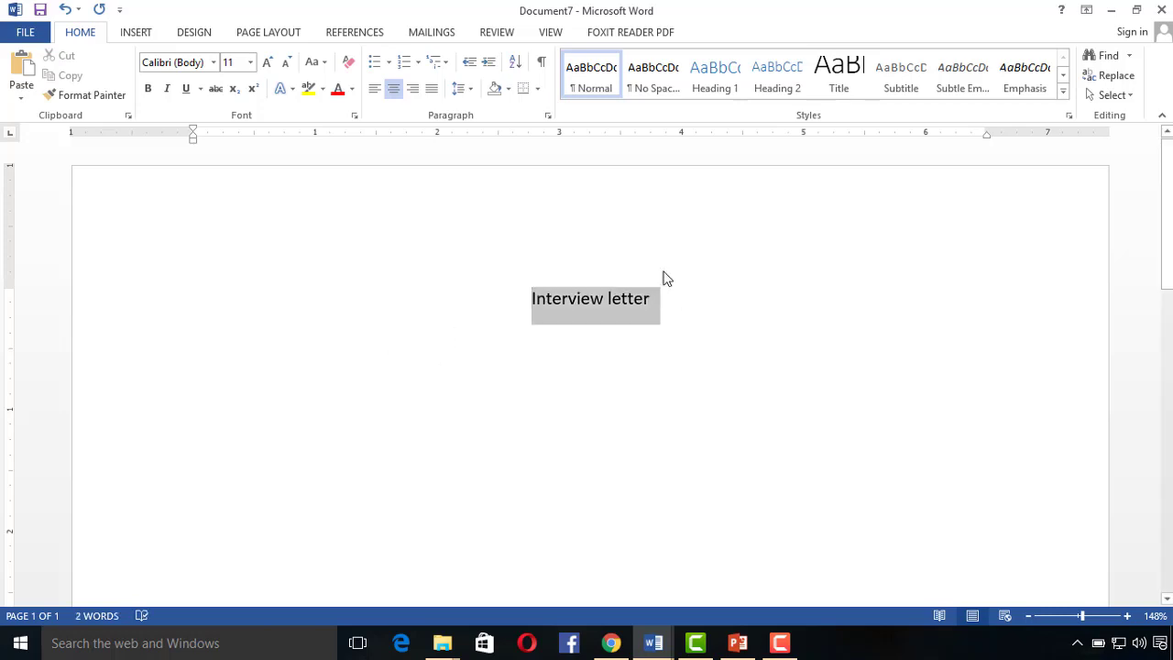
{"action": "left_click", "coordinate": [265, 63]}
{"action": "left_click", "coordinate": [265, 63]}
{"action": "left_click", "coordinate": [264, 64]}
{"action": "left_click", "coordinate": [265, 63]}
{"action": "left_click", "coordinate": [264, 63]}
{"action": "left_click", "coordinate": [265, 63]}
{"action": "left_click", "coordinate": [266, 66]}
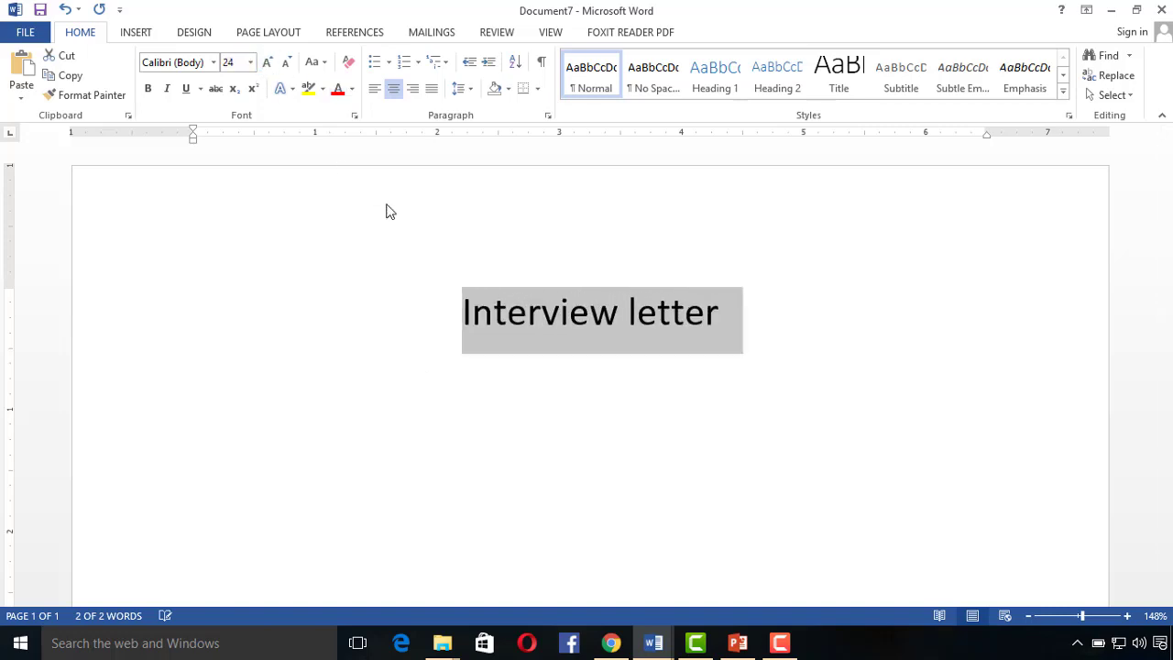
{"action": "left_click", "coordinate": [734, 336]}
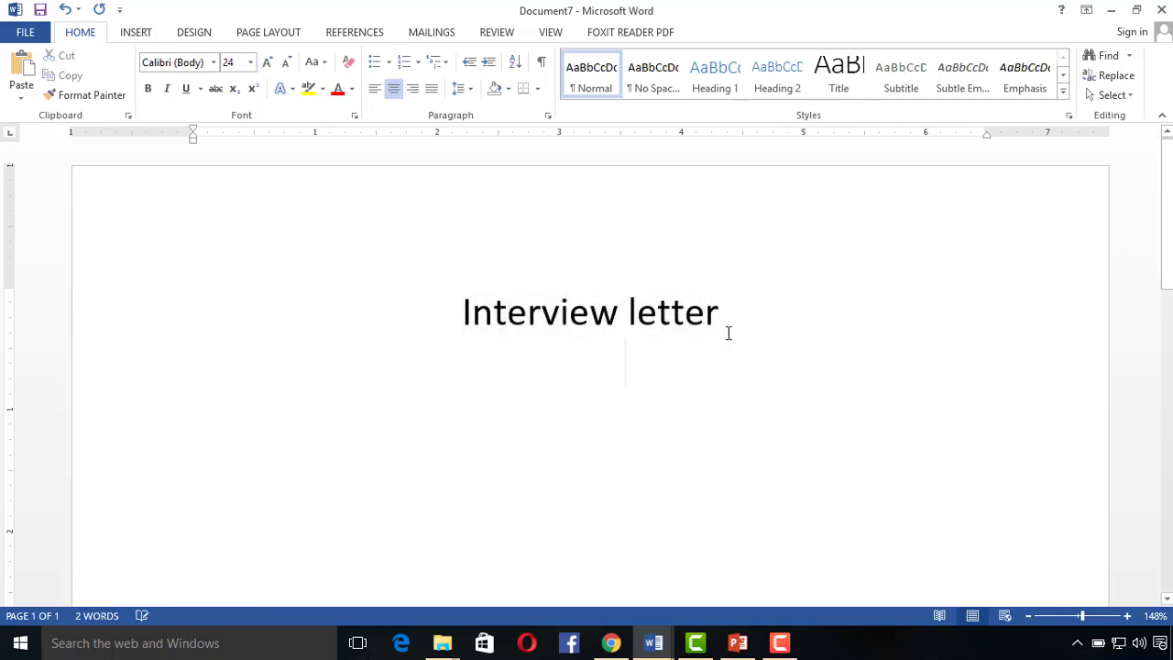
{"action": "key", "text": "Return"}
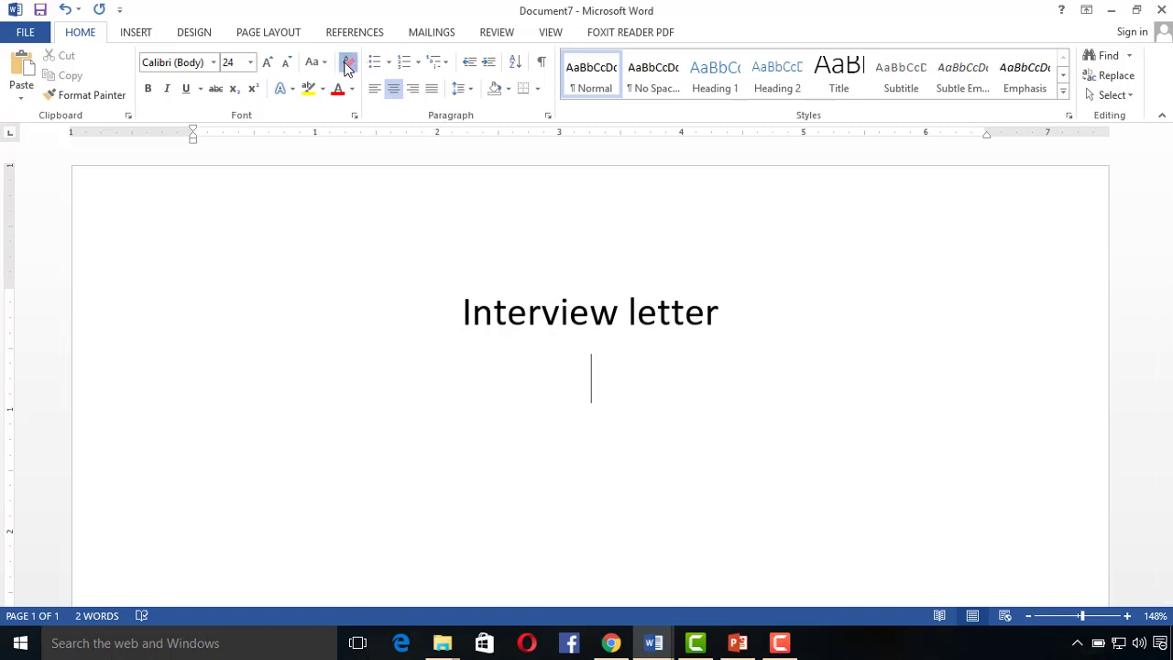
{"action": "left_click", "coordinate": [346, 63]}
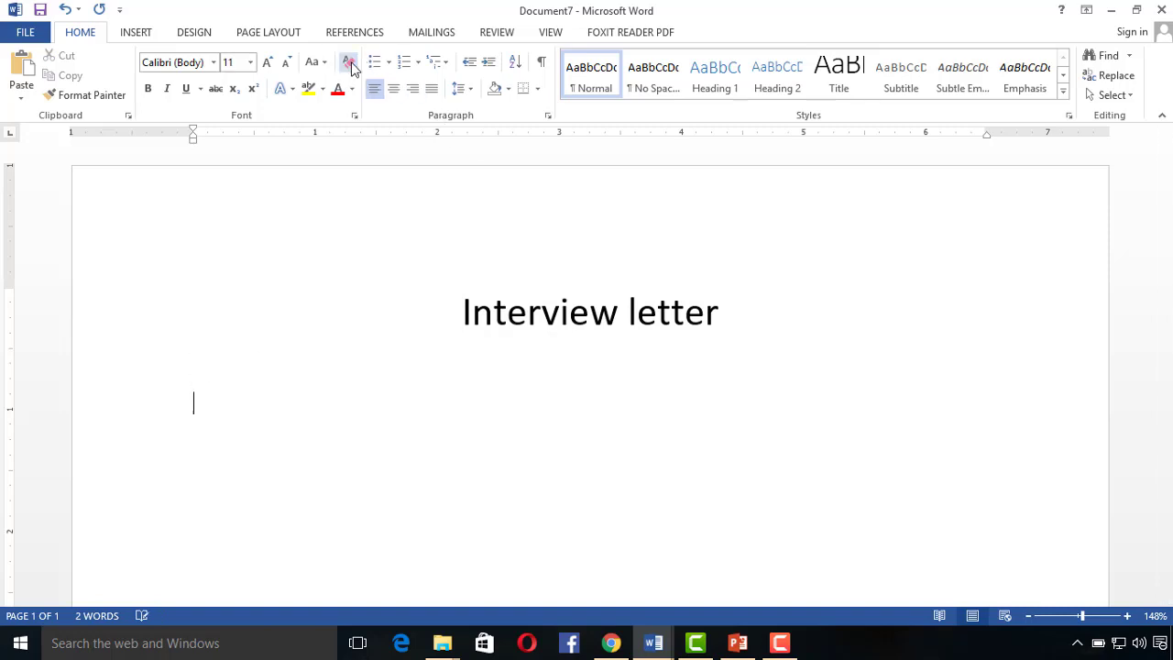
Step: Type the Mr., Contact-No. and Address lines under the title
{"action": "type", "text": "Mr"}
{"action": "type", "text": "."}
{"action": "key", "text": "Return"}
{"action": "type", "text": "A"}
{"action": "key", "text": "BackSpace"}
{"action": "type", "text": "Cell"}
{"action": "key", "text": "BackSpace"}
{"action": "key", "text": "BackSpace"}
{"action": "key", "text": "BackSpace"}
{"action": "key", "text": "BackSpace"}
{"action": "type", "text": "cont"}
{"action": "type", "text": "act-"}
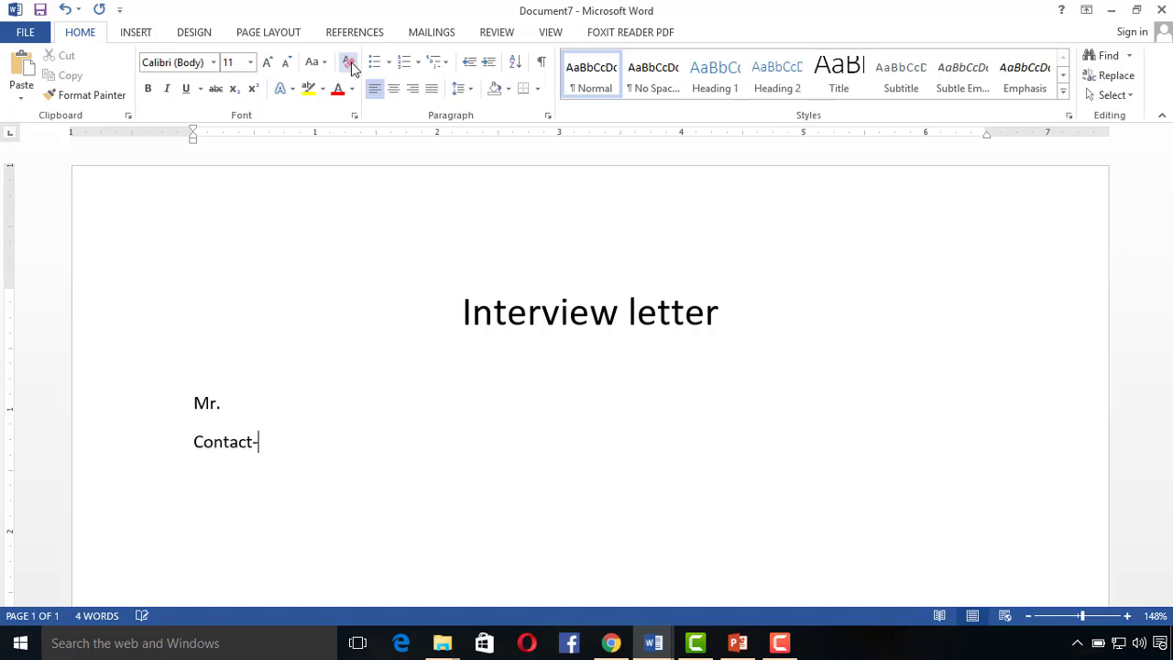
{"action": "type", "text": "N"}
{"action": "type", "text": "o"}
{"action": "type", "text": "ddress"}
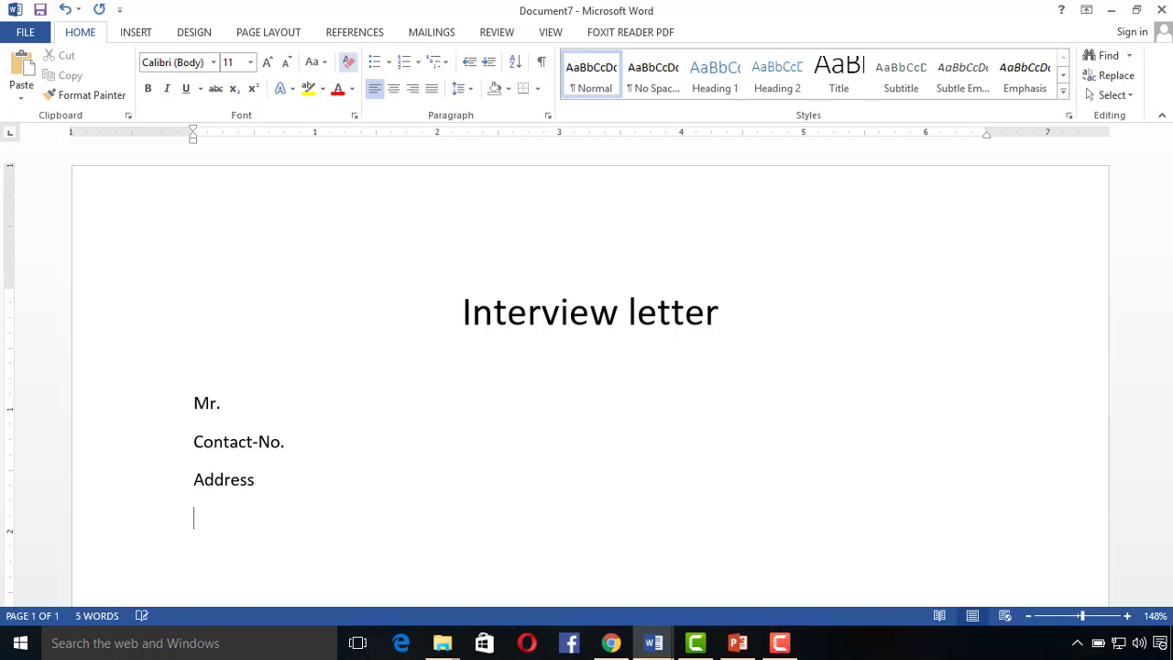
Step: Insert two paragraphs of sample body text with =rand(2)
{"action": "scroll", "coordinate": [550, 312], "scroll_direction": "down", "scroll_amount": 3}
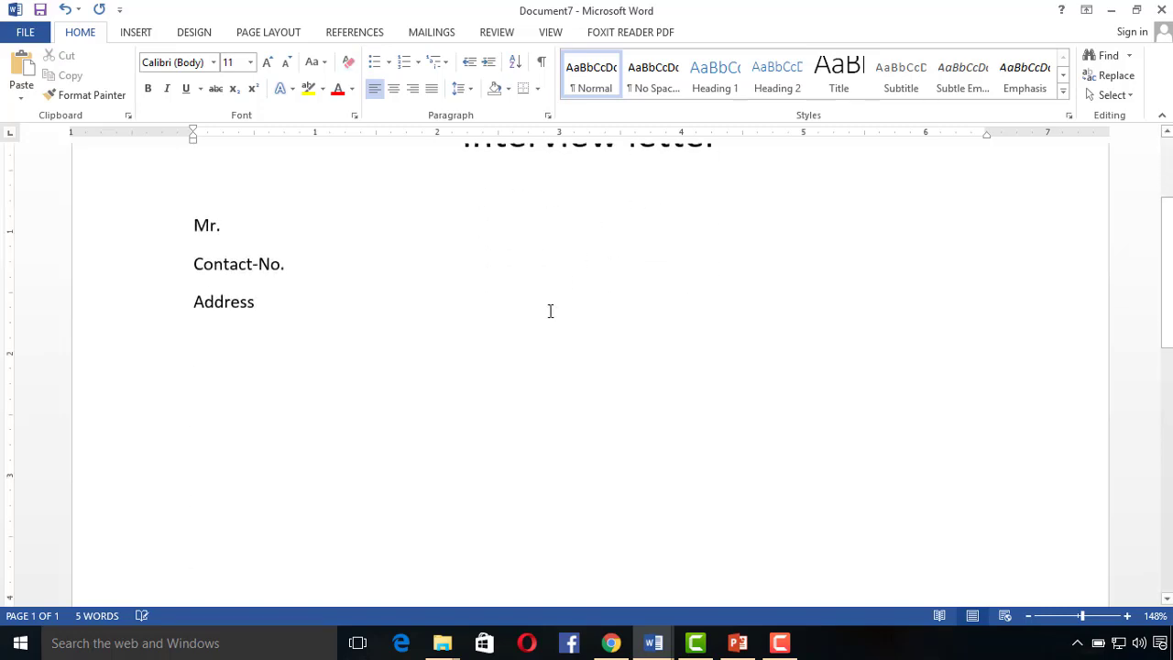
{"action": "type", "text": "=ra"}
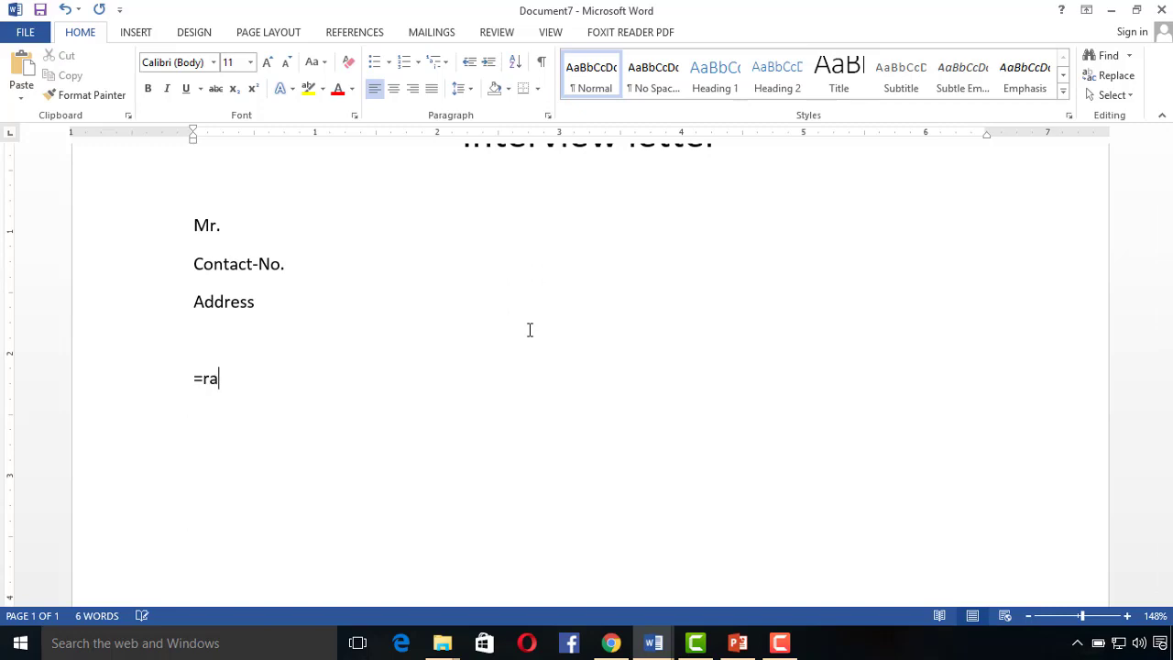
{"action": "type", "text": "nd"}
{"action": "type", "text": "2"}
{"action": "type", "text": ")"}
{"action": "key", "text": "Return"}
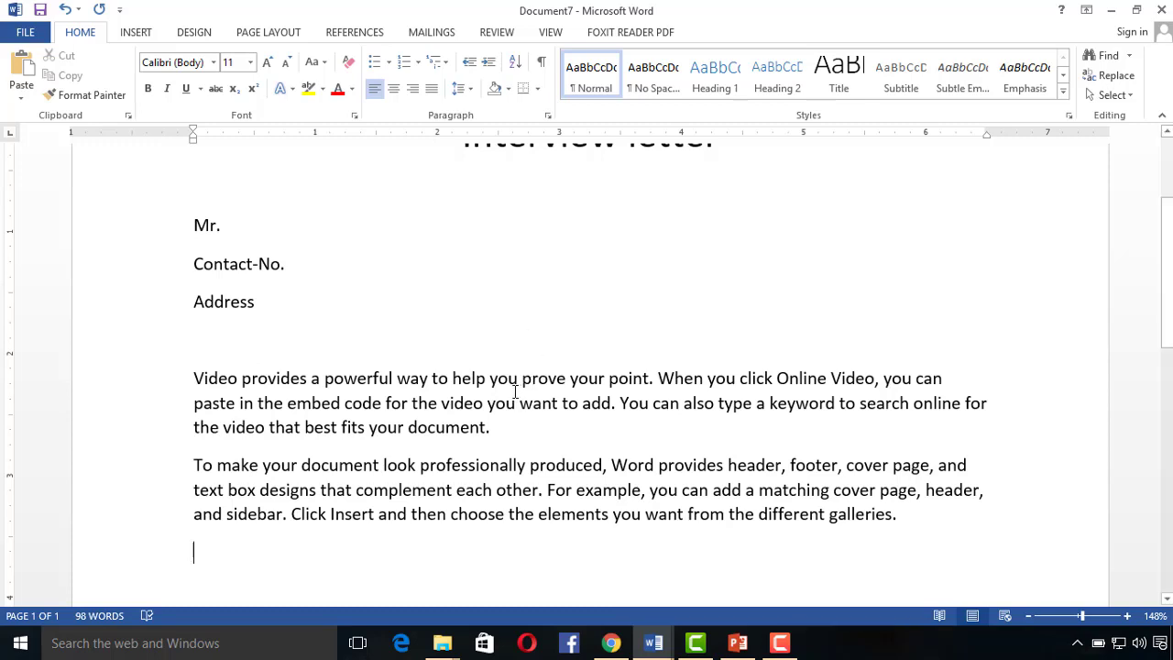
{"action": "scroll", "coordinate": [512, 394], "scroll_direction": "up", "scroll_amount": 1}
{"action": "scroll", "coordinate": [513, 394], "scroll_direction": "down", "scroll_amount": 2}
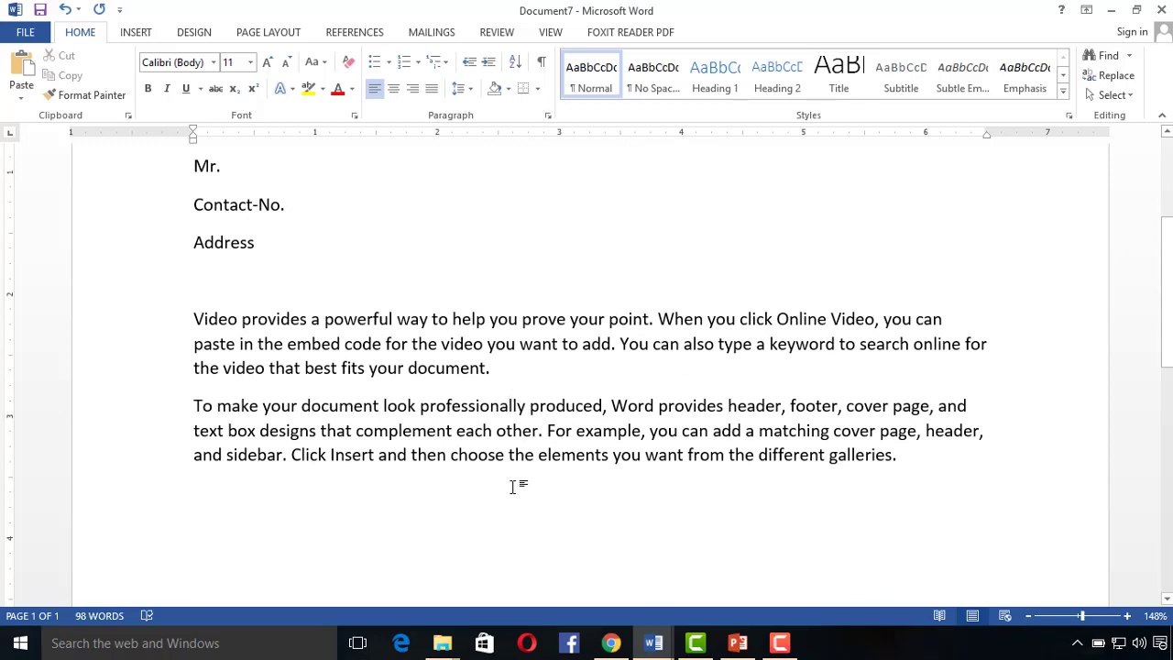
{"action": "scroll", "coordinate": [512, 487], "scroll_direction": "up", "scroll_amount": 1}
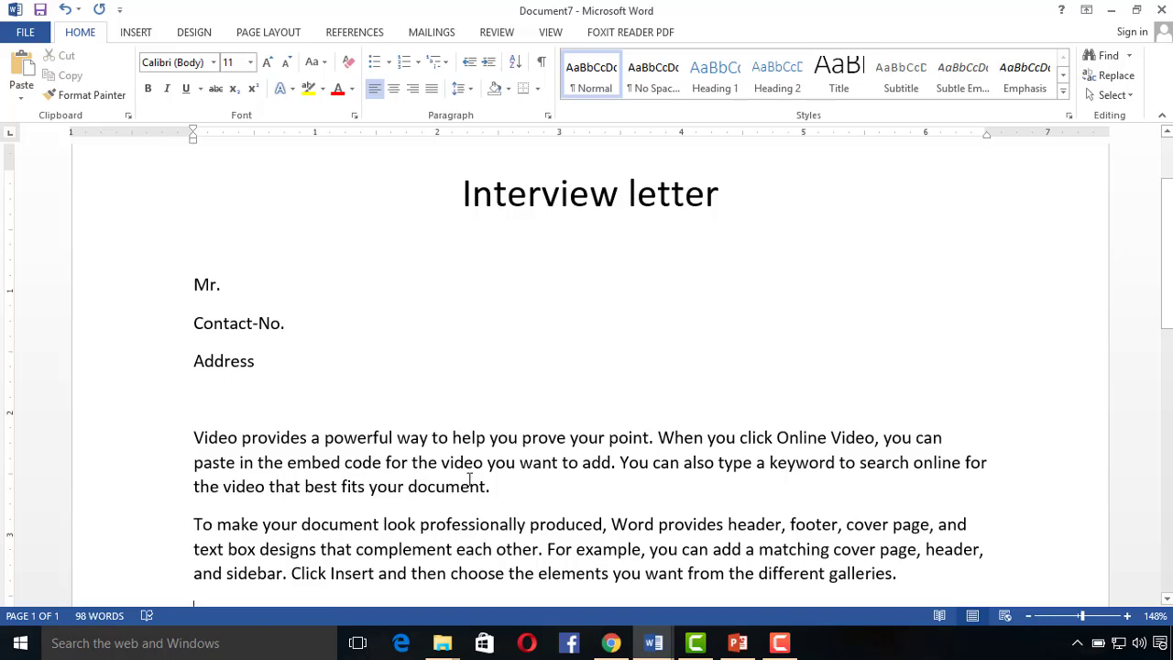
Step: Place the cursor after Mr. and open the Start Mail Merge menu on the Mailings tab
{"action": "mouse_move", "coordinate": [454, 203]}
{"action": "left_mouse_down"}
{"action": "mouse_move", "coordinate": [749, 573]}
{"action": "mouse_move", "coordinate": [907, 575]}
{"action": "left_mouse_up"}
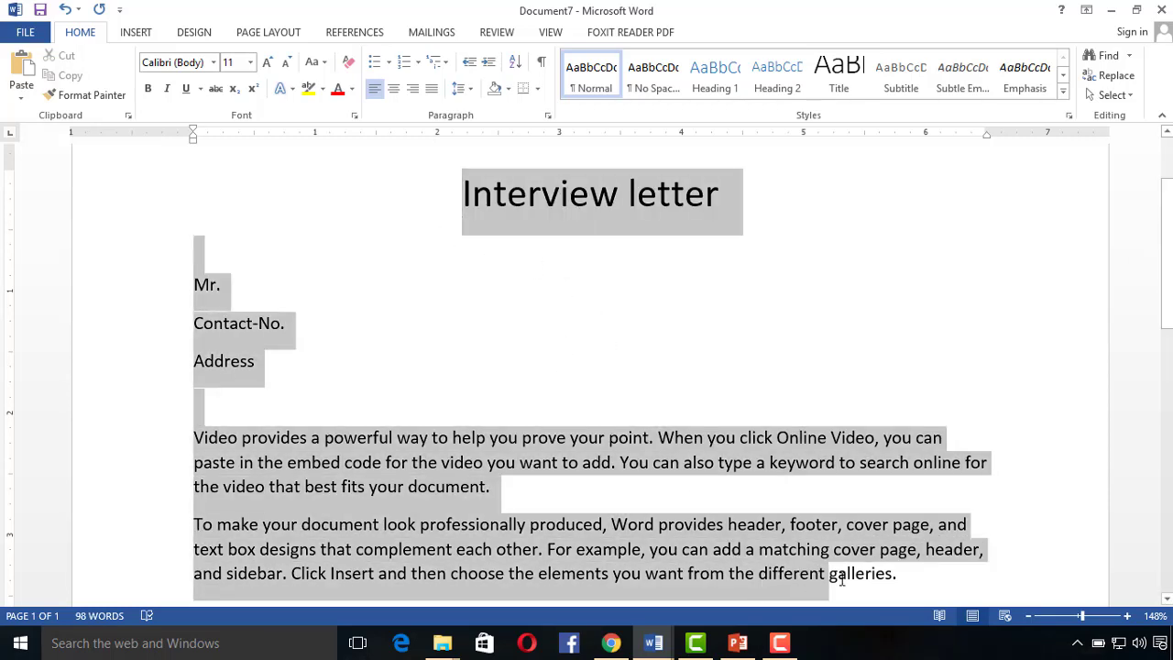
{"action": "left_click", "coordinate": [282, 292]}
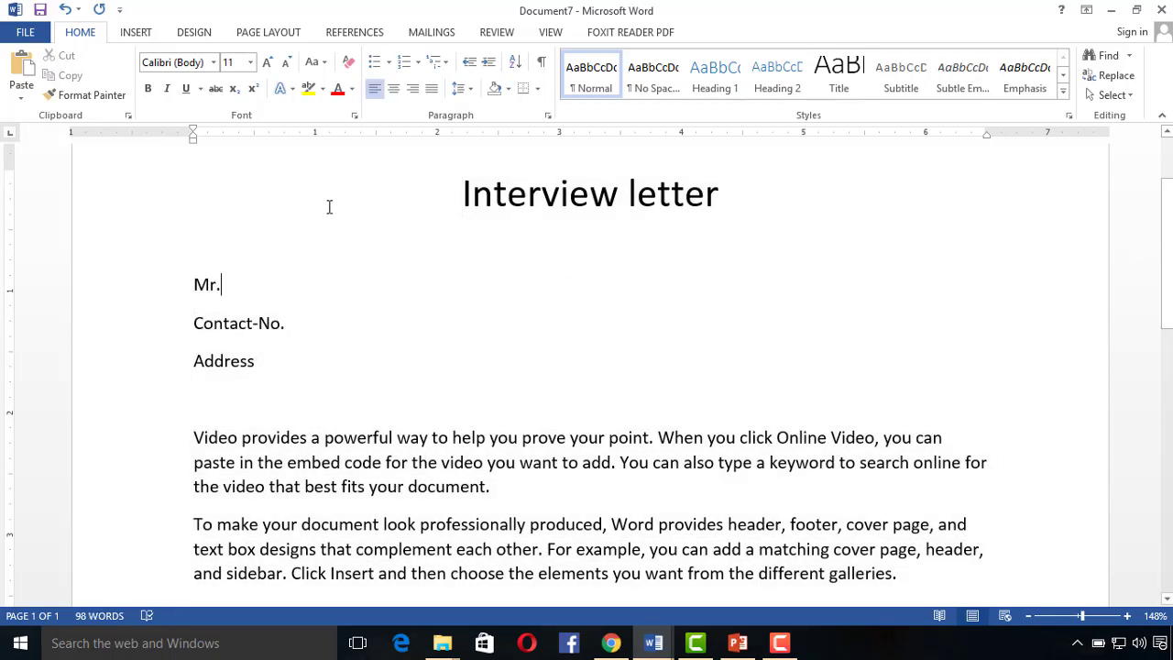
{"action": "left_click", "coordinate": [423, 36]}
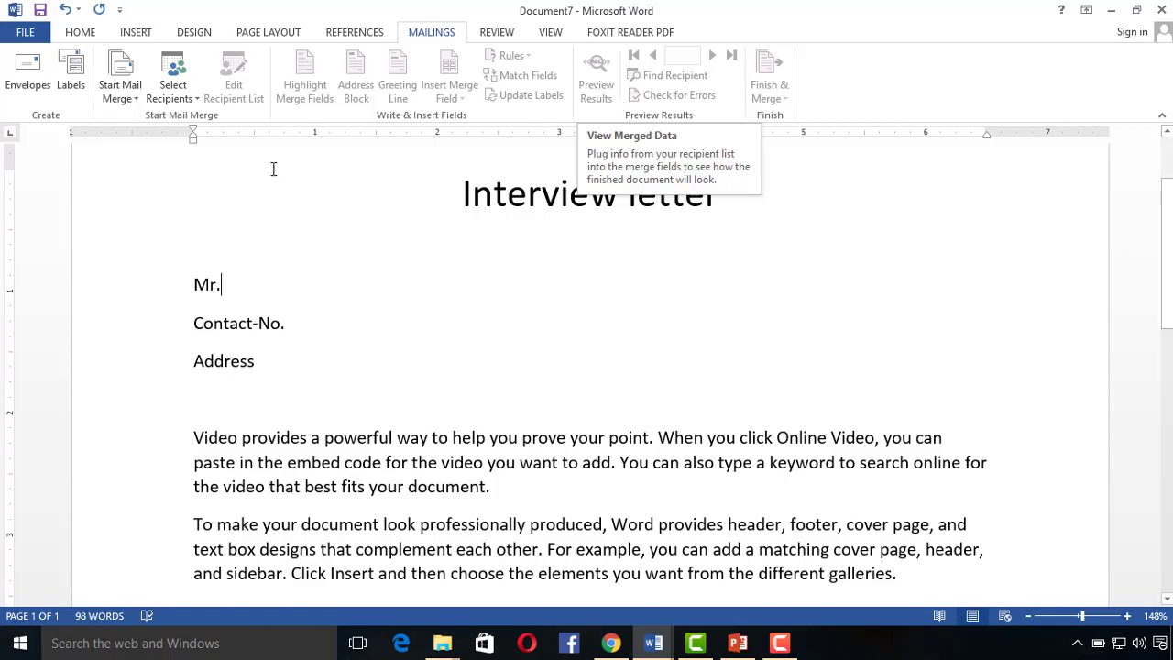
{"action": "left_click", "coordinate": [136, 99]}
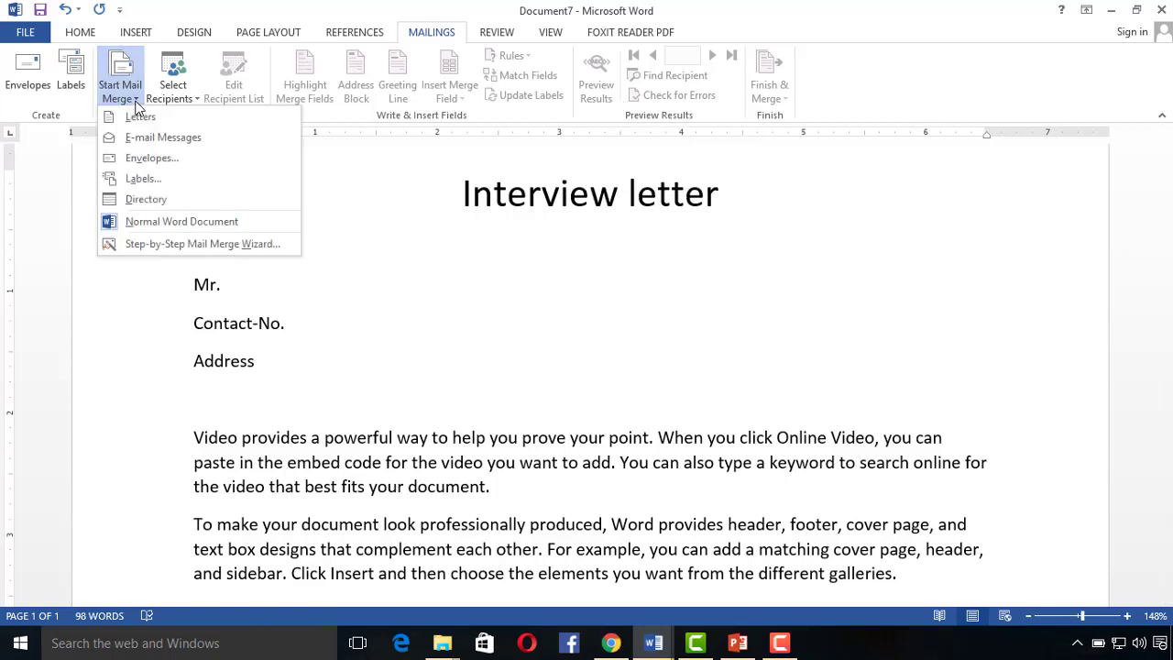
Step: Launch the Step-by-Step Mail Merge Wizard and advance to Step 3, using an existing list
{"action": "left_click", "coordinate": [137, 244]}
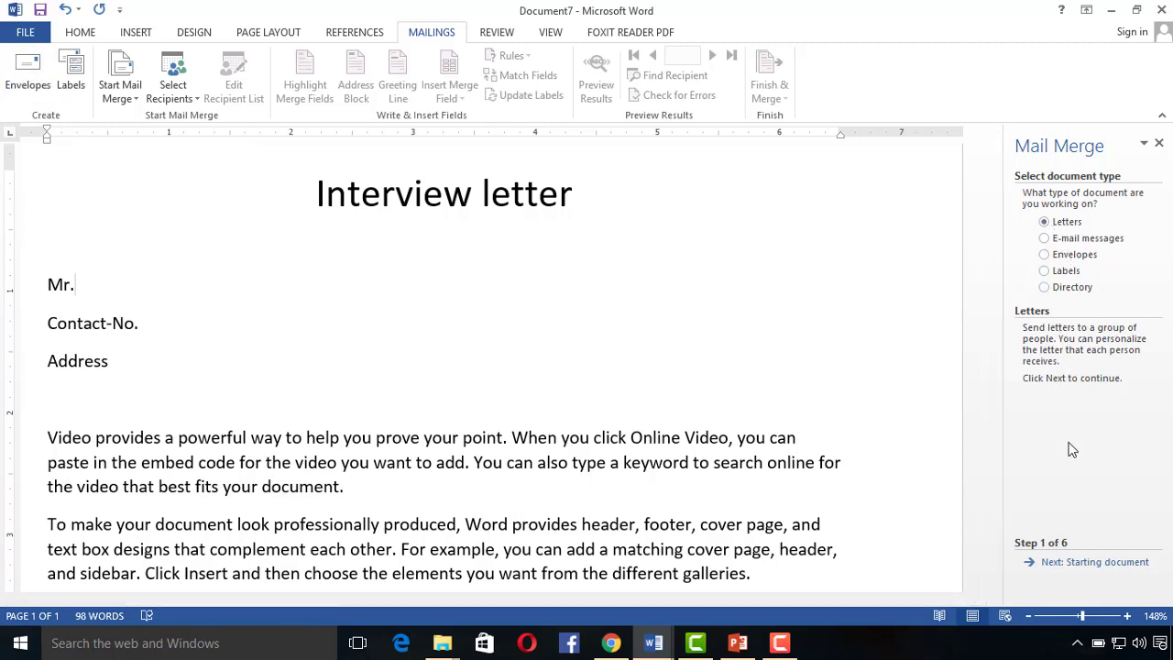
{"action": "left_click", "coordinate": [1052, 562]}
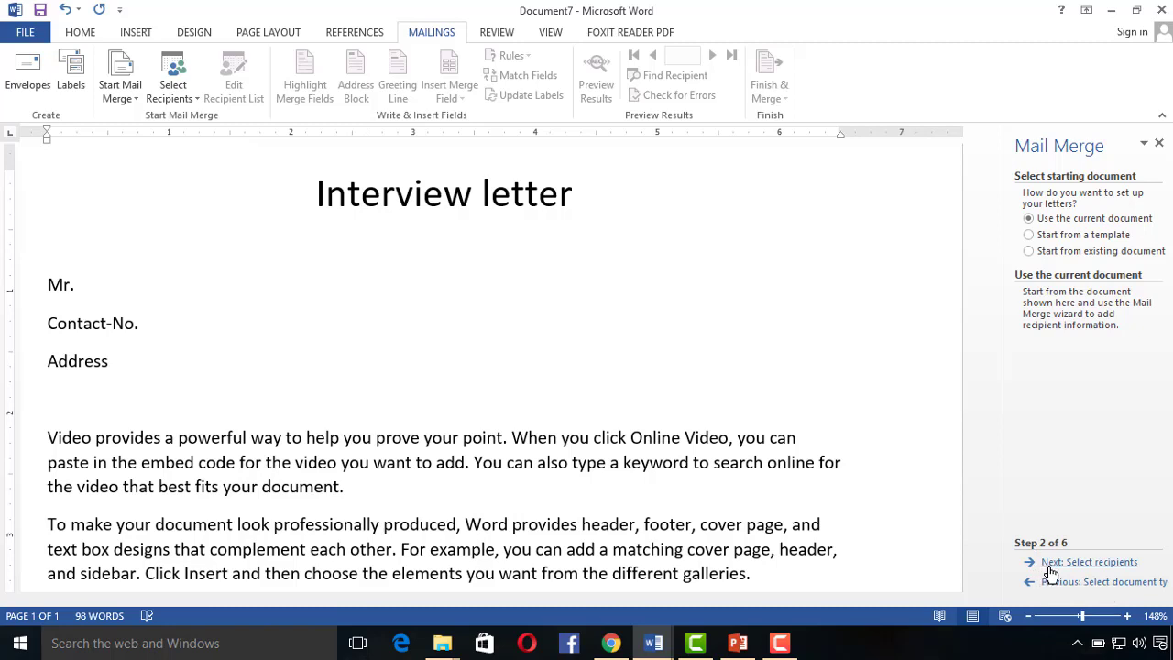
{"action": "left_click", "coordinate": [1050, 566]}
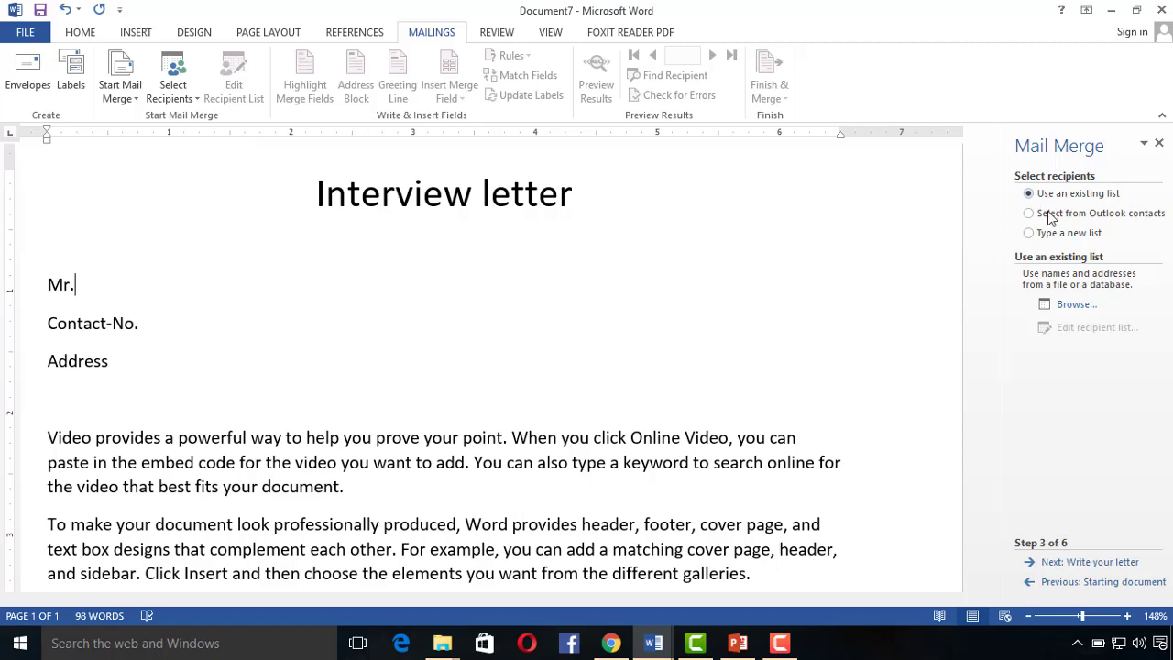
Step: Choose the Records file on the Desktop as the existing recipient list
{"action": "left_click", "coordinate": [1077, 307]}
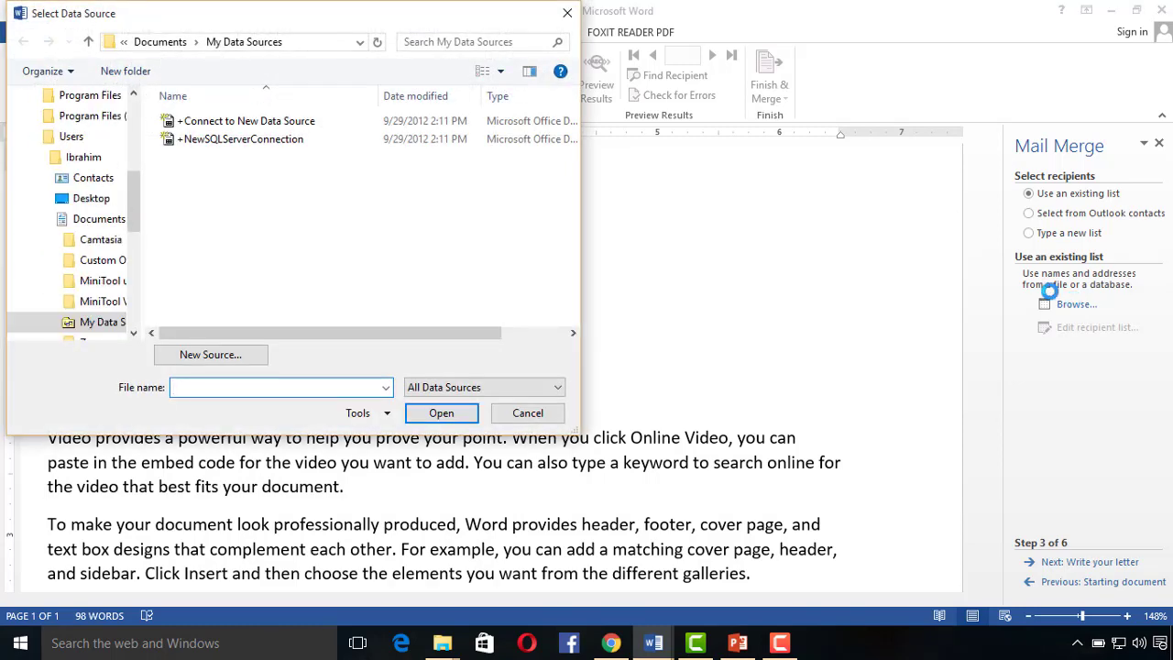
{"action": "left_click", "coordinate": [91, 200]}
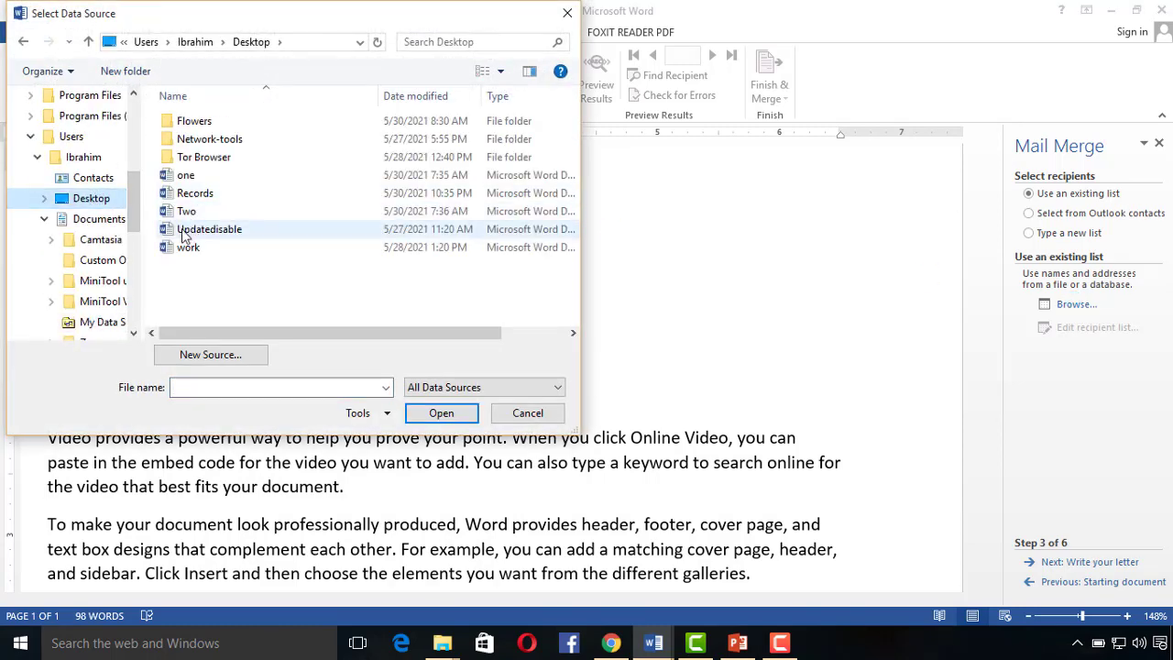
{"action": "double_click", "coordinate": [168, 198]}
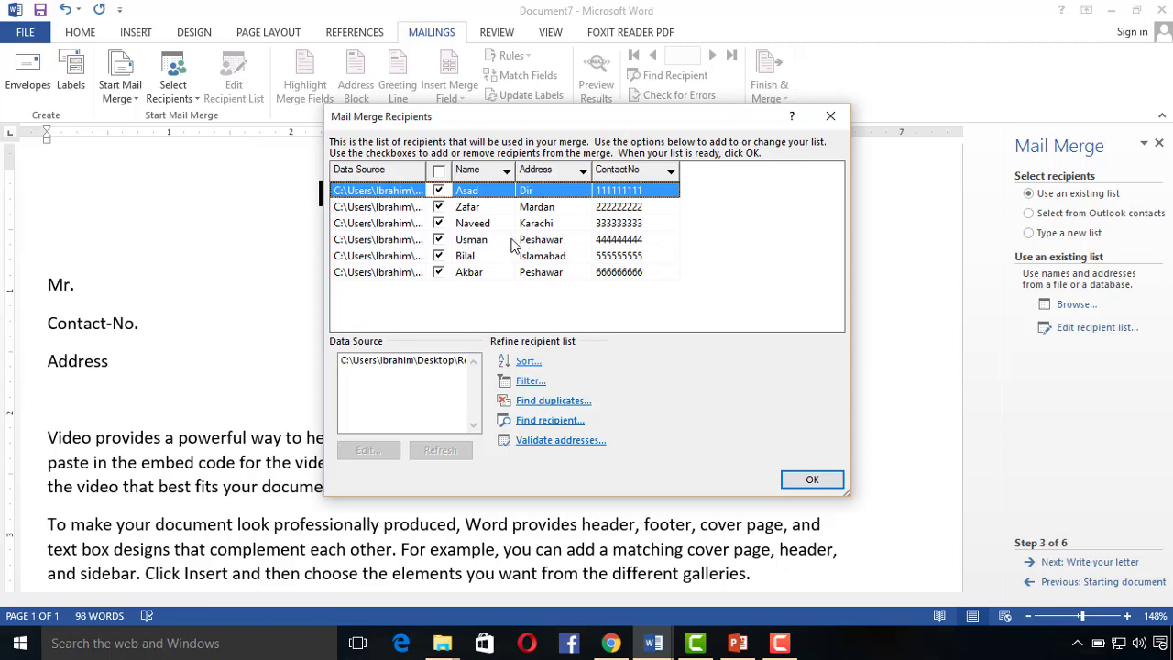
Step: Review the recipient records in the Data Form, then close it and accept the six-recipient list
{"action": "left_click", "coordinate": [530, 226]}
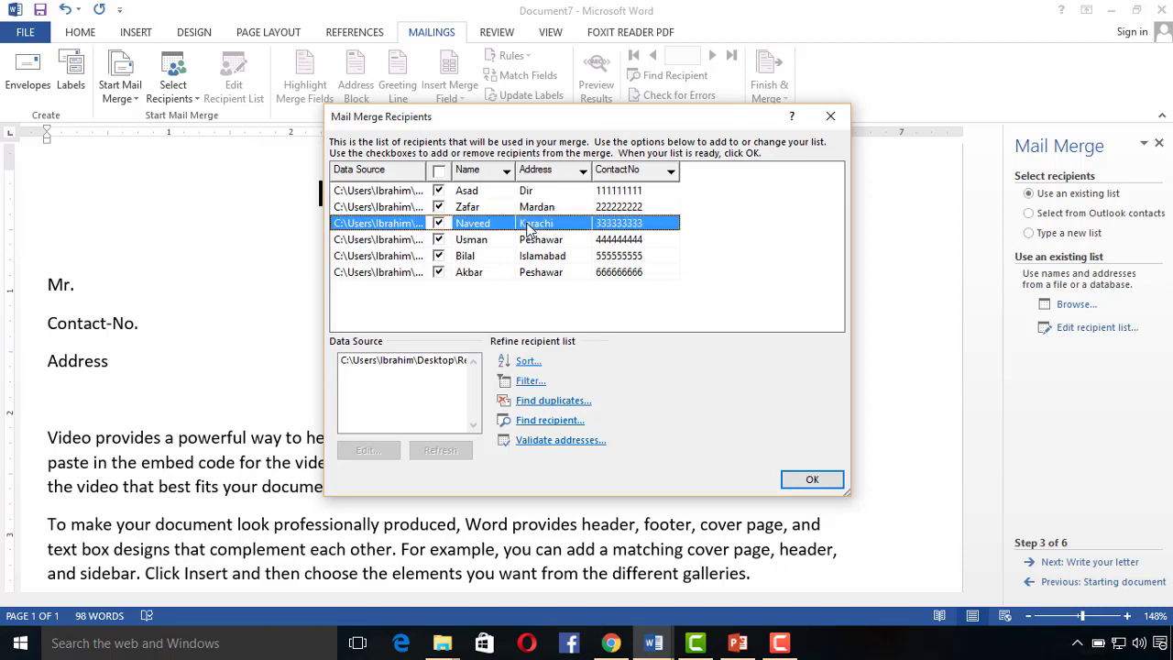
{"action": "left_click", "coordinate": [358, 364]}
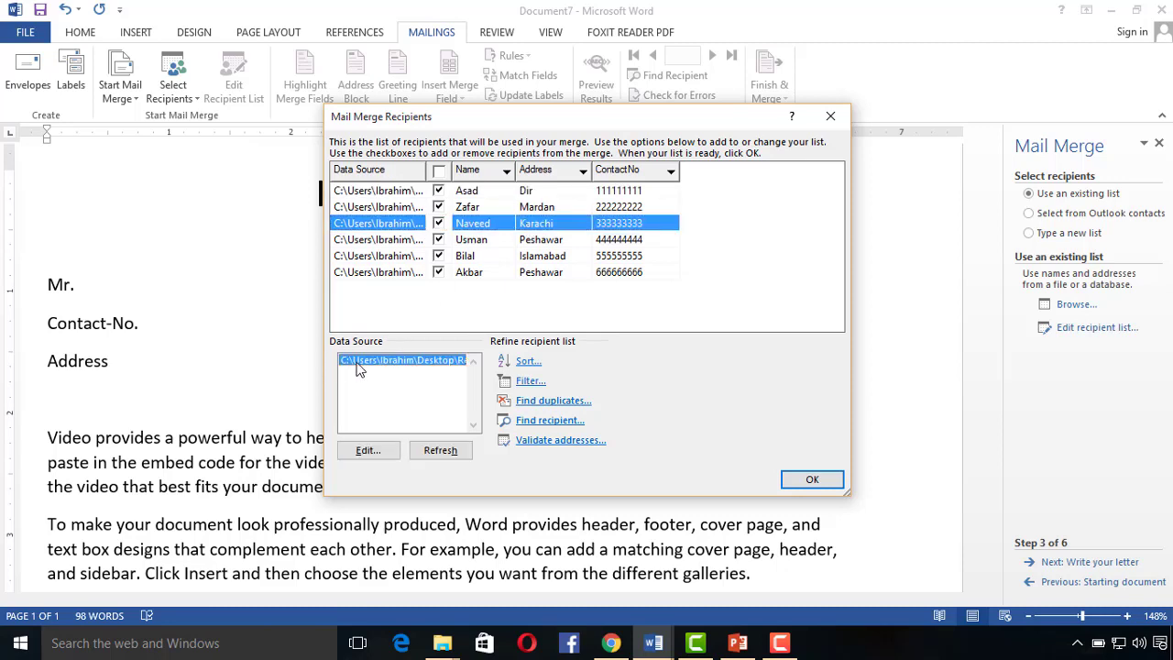
{"action": "left_click", "coordinate": [357, 454]}
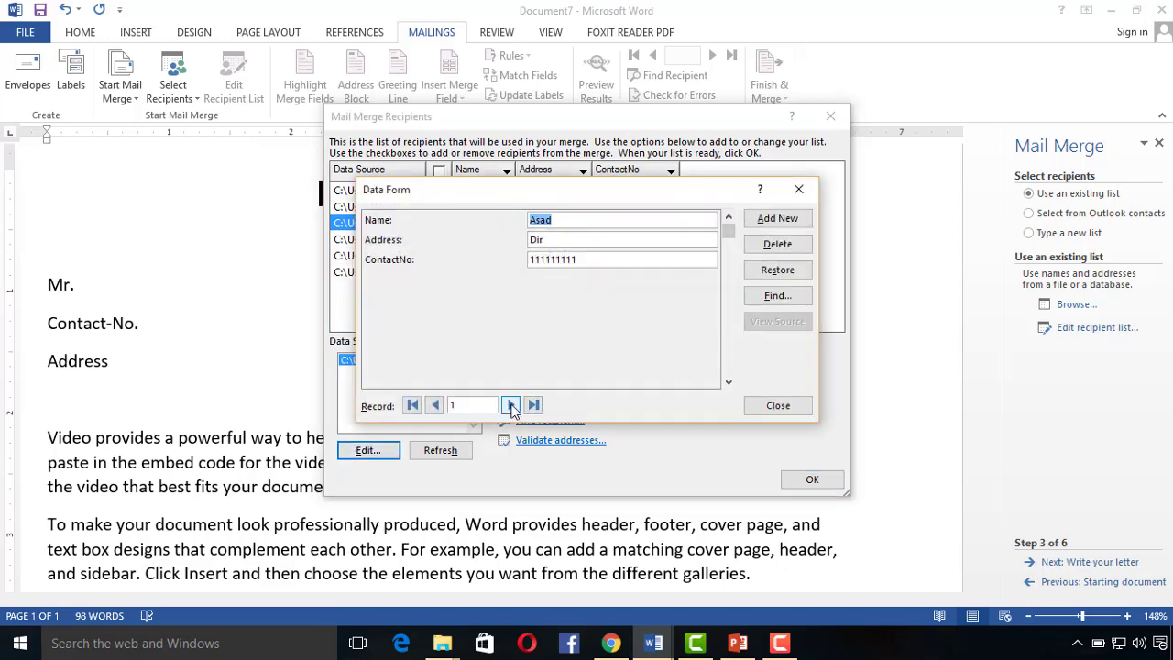
{"action": "left_click", "coordinate": [511, 405]}
{"action": "left_click", "coordinate": [511, 405]}
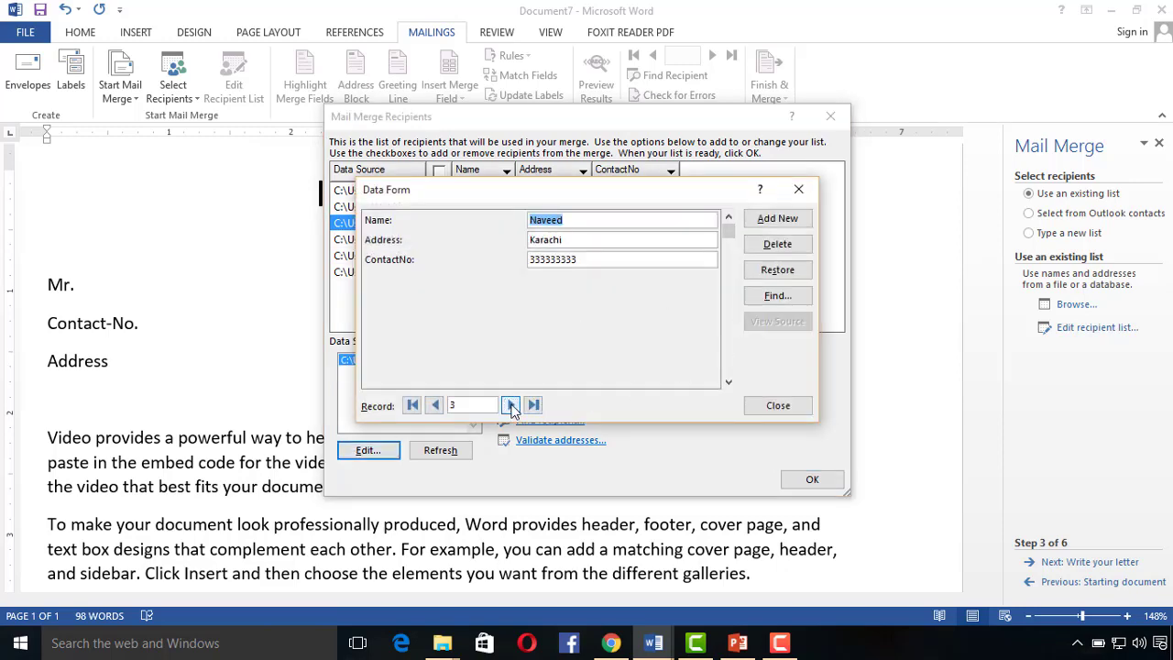
{"action": "left_click", "coordinate": [778, 406]}
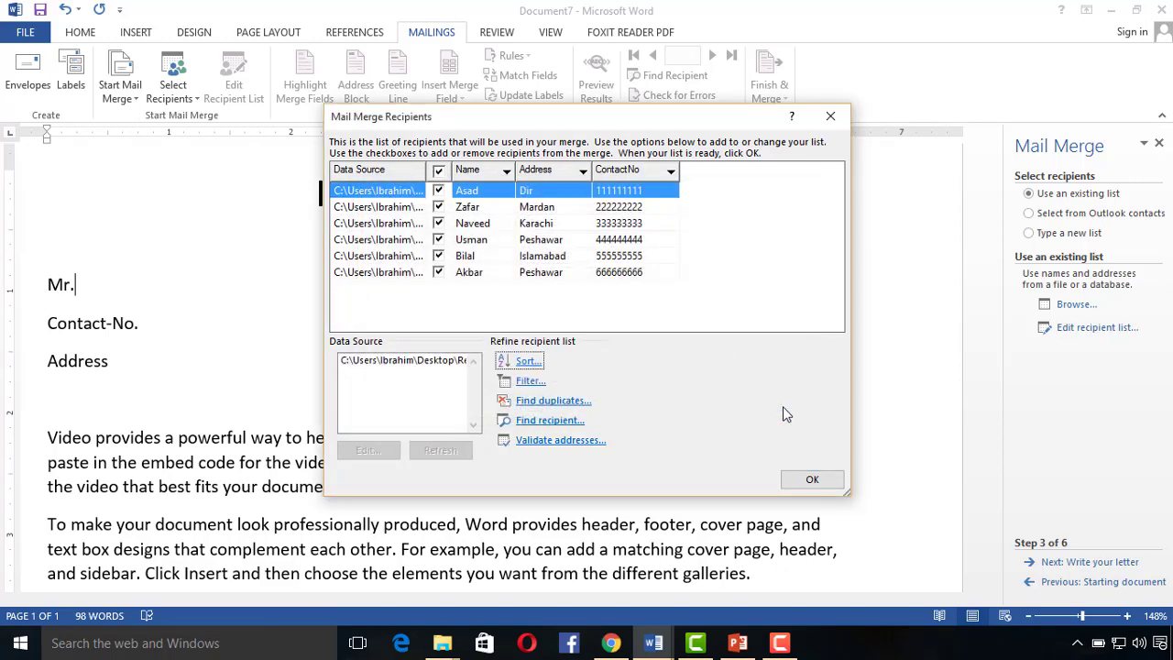
{"action": "left_click", "coordinate": [813, 481]}
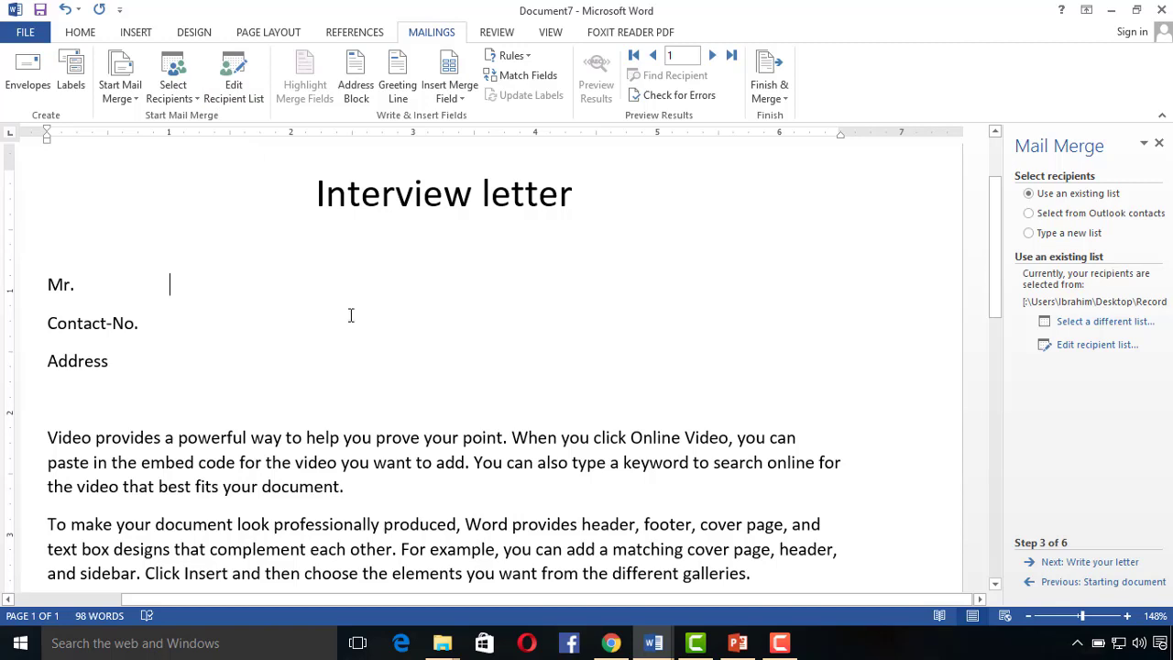
Step: Insert «Name» after Mr., «ContactNo» after Contact-No. and, after a tab, «Address» after Address
{"action": "left_click", "coordinate": [463, 98]}
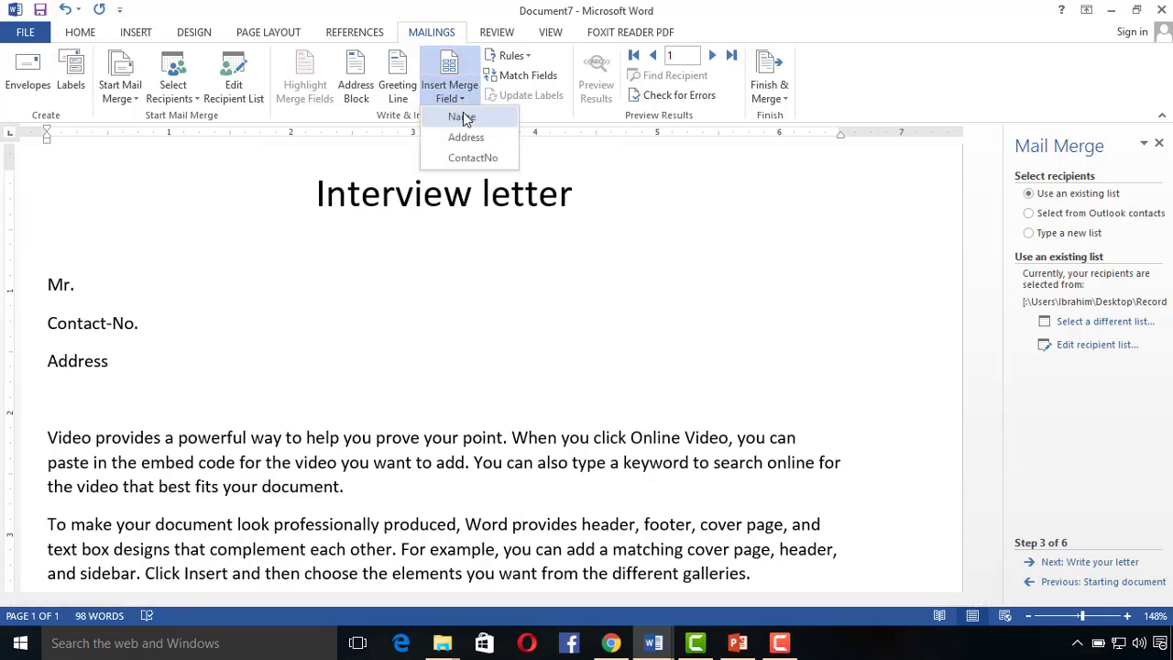
{"action": "left_click", "coordinate": [462, 116]}
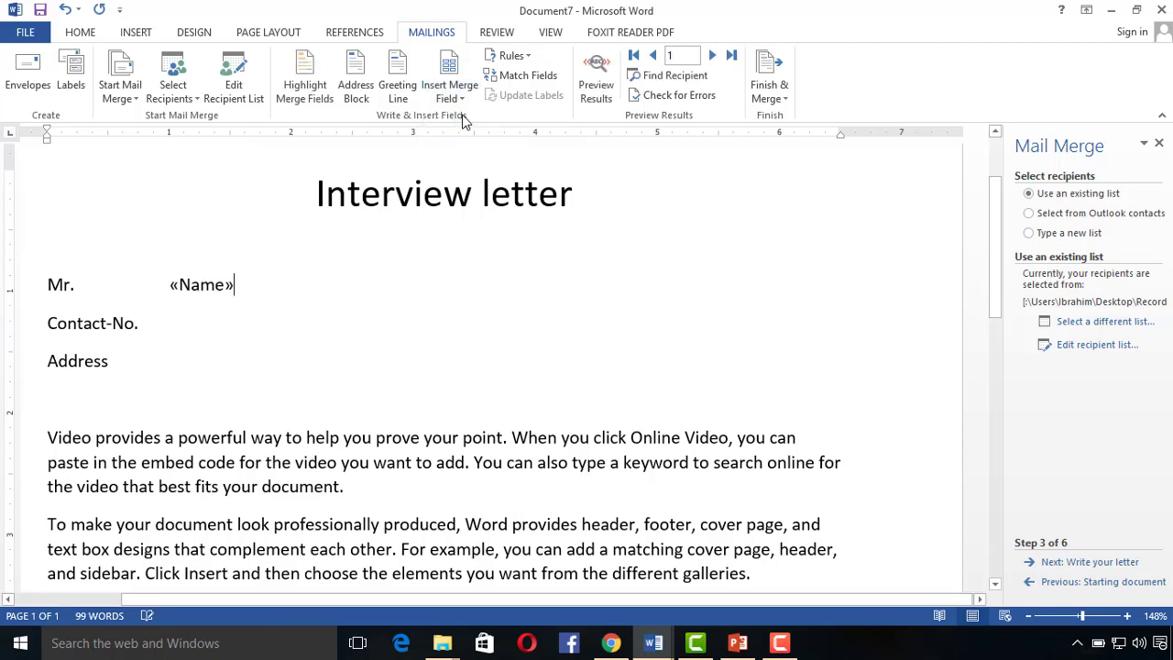
{"action": "left_click", "coordinate": [147, 328]}
{"action": "left_click", "coordinate": [461, 98]}
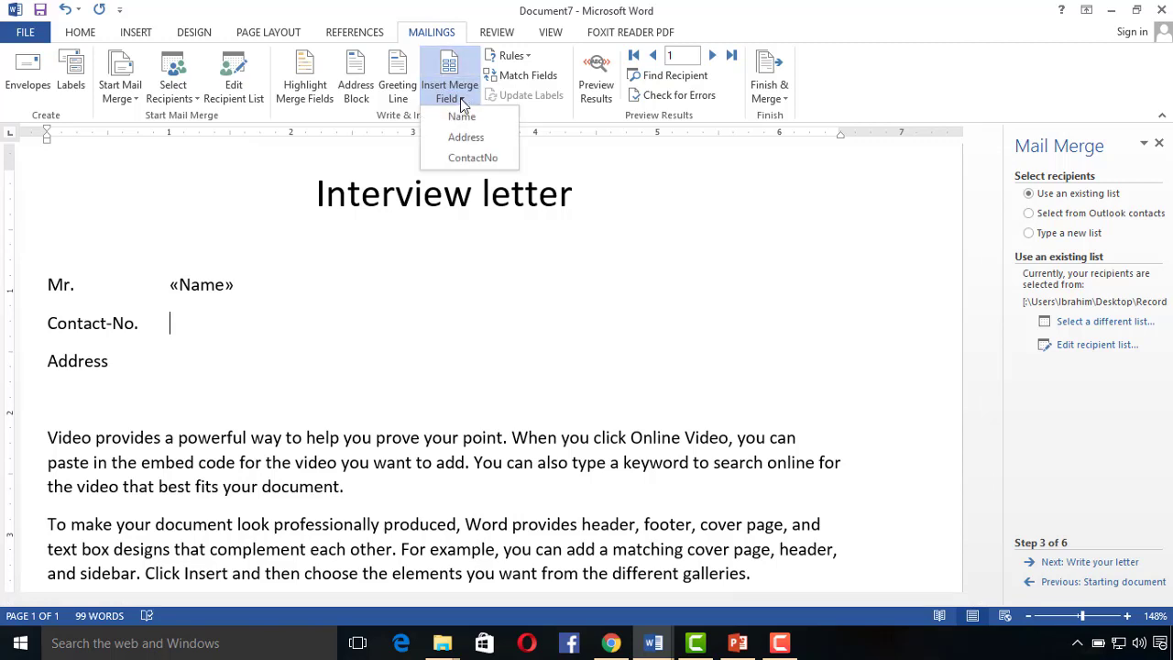
{"action": "left_click", "coordinate": [467, 158]}
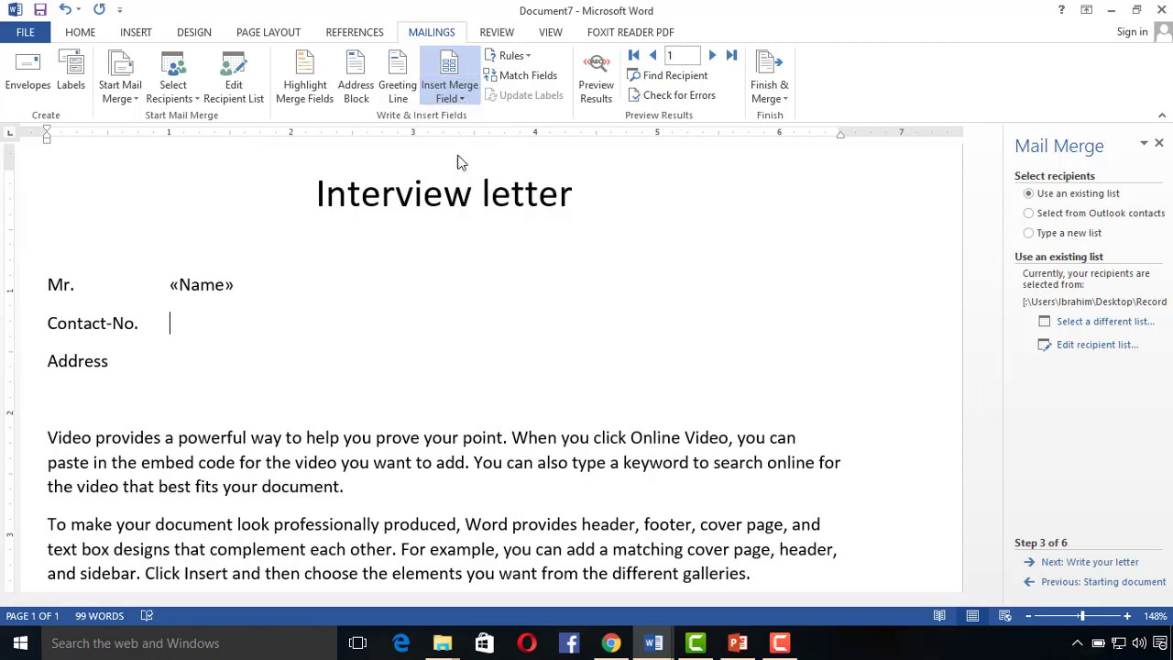
{"action": "left_click", "coordinate": [143, 359]}
{"action": "key", "text": "Tab"}
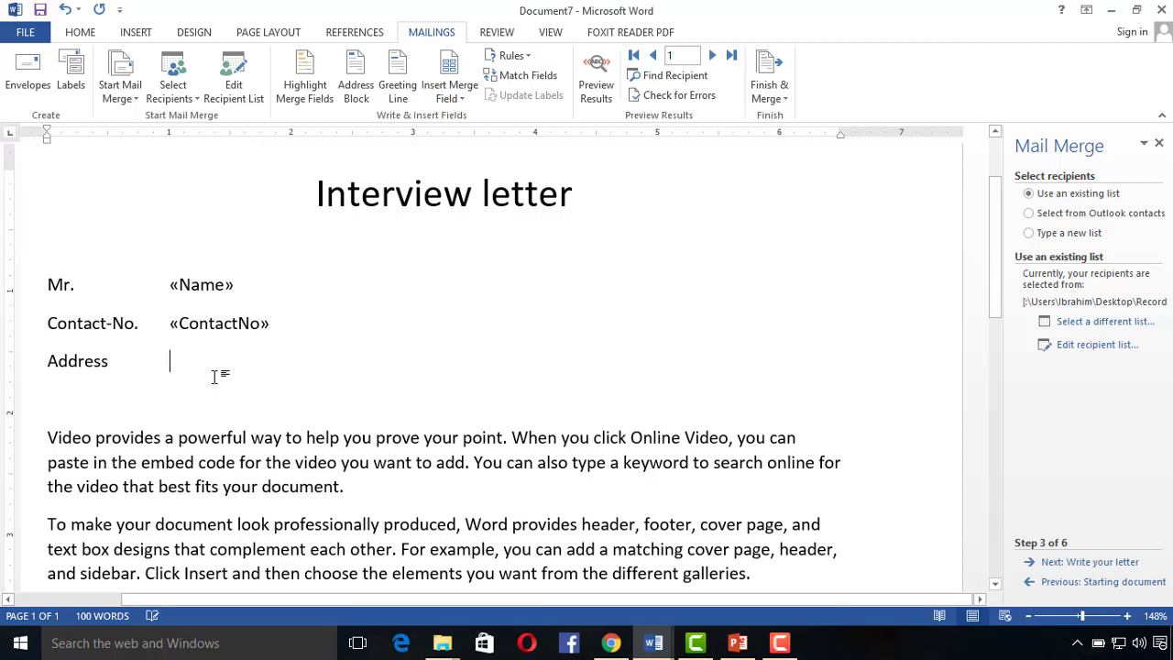
{"action": "left_click", "coordinate": [454, 97]}
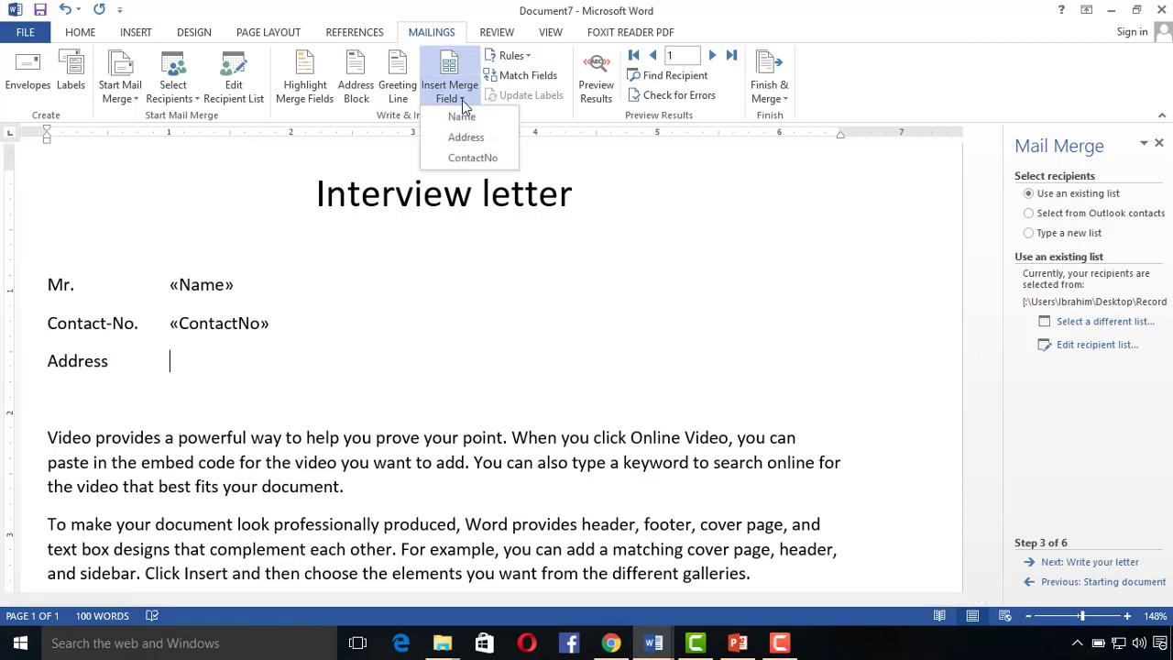
{"action": "left_click", "coordinate": [467, 138]}
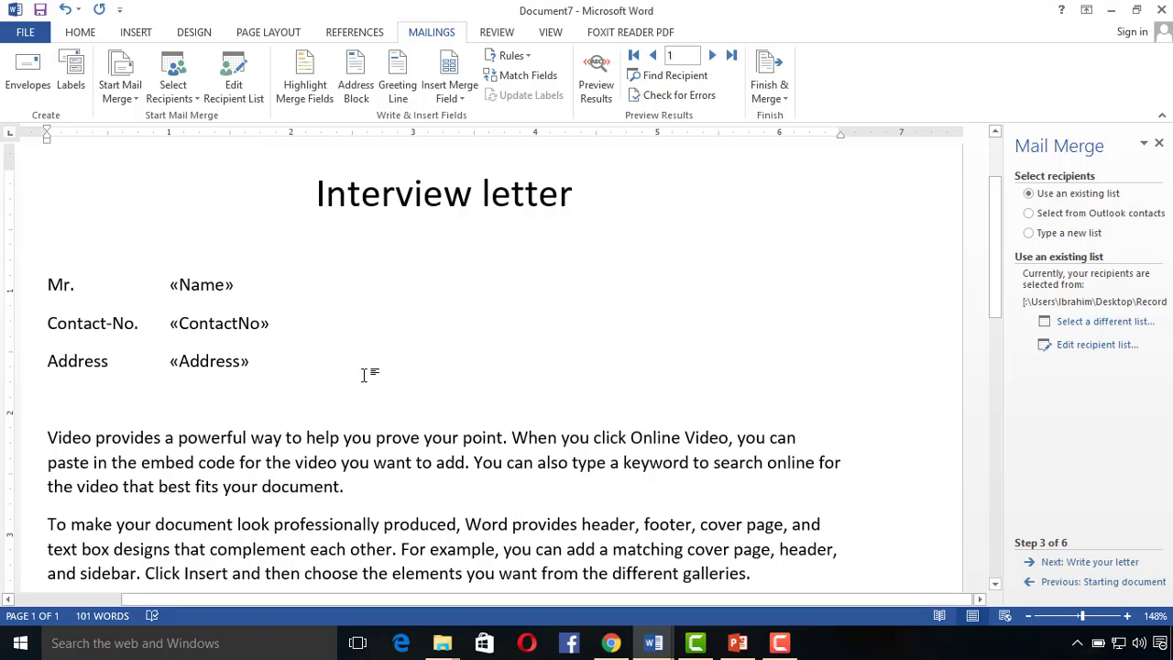
Step: Advance the wizard through Steps 4–6, previewing the first recipient's letter, and choose Edit individual letters
{"action": "left_click", "coordinate": [1049, 563]}
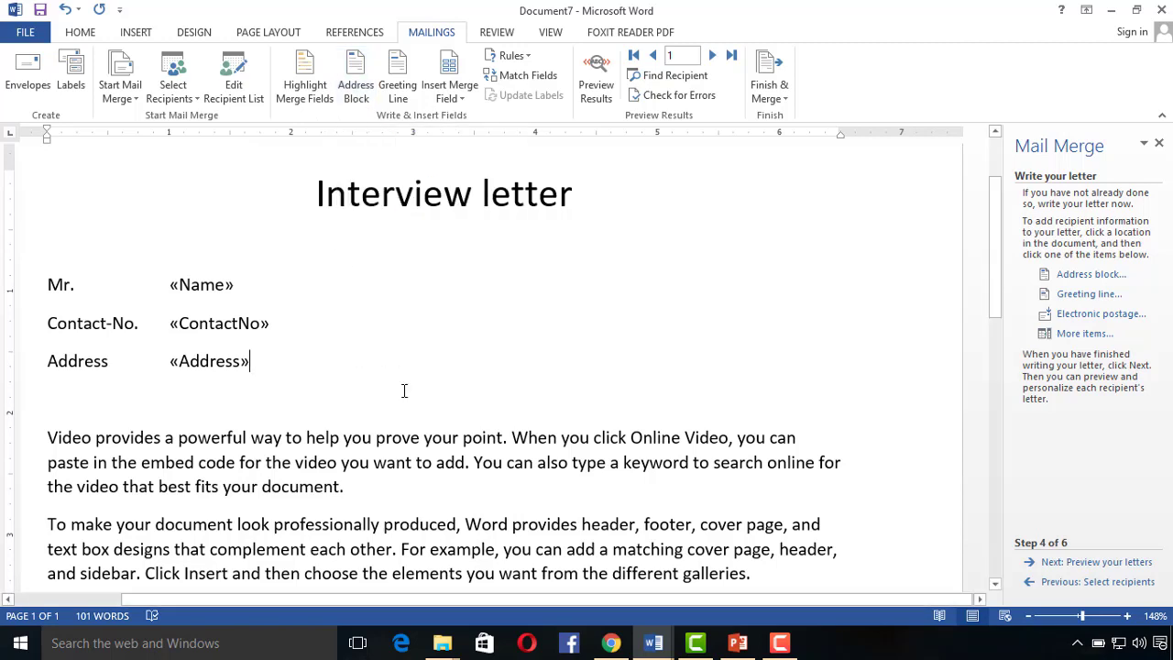
{"action": "left_click", "coordinate": [1052, 564]}
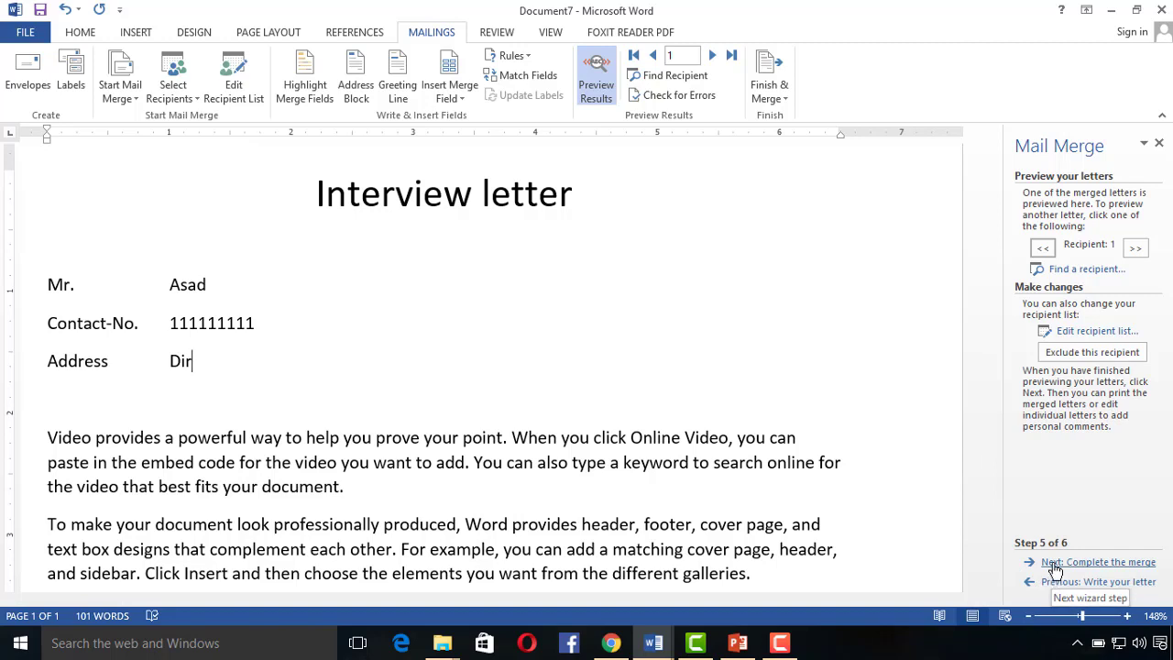
{"action": "left_click", "coordinate": [1055, 563]}
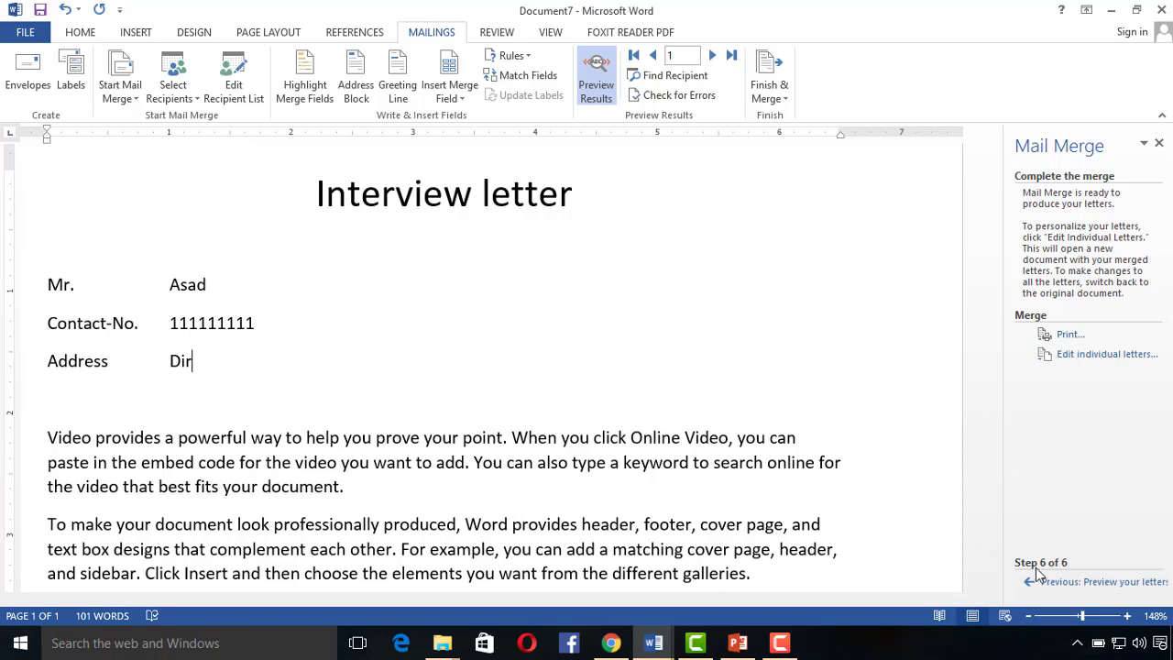
{"action": "left_click", "coordinate": [1071, 357]}
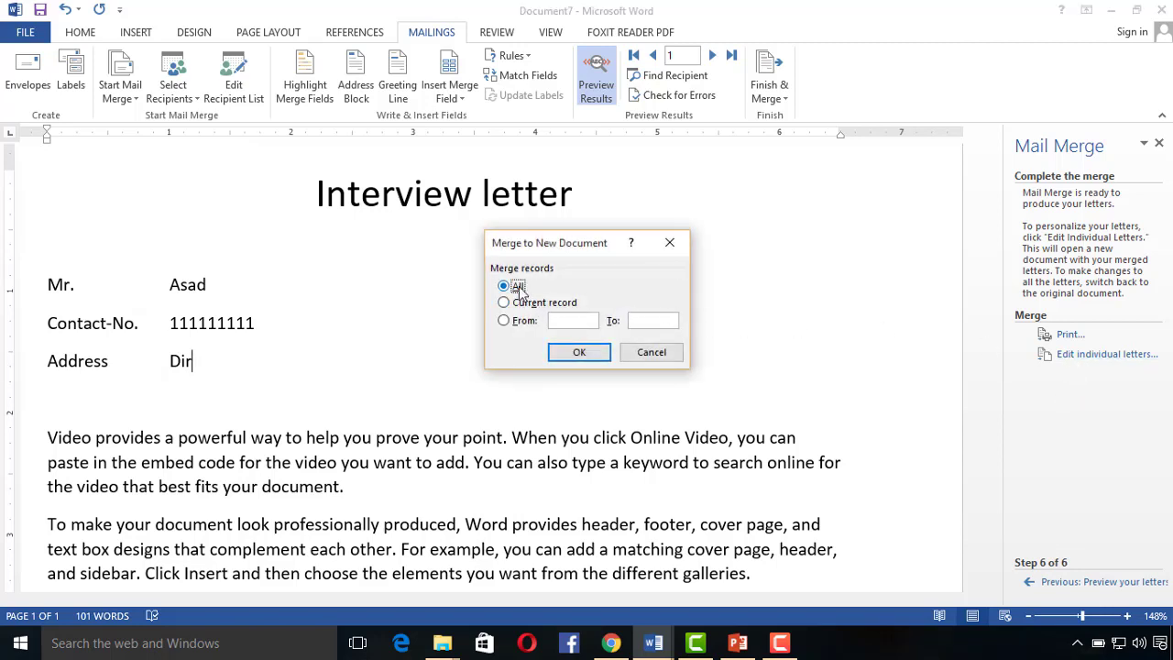
Step: Merge All records into the new Letters1 document and scroll through its six personalized letters
{"action": "left_click", "coordinate": [583, 358]}
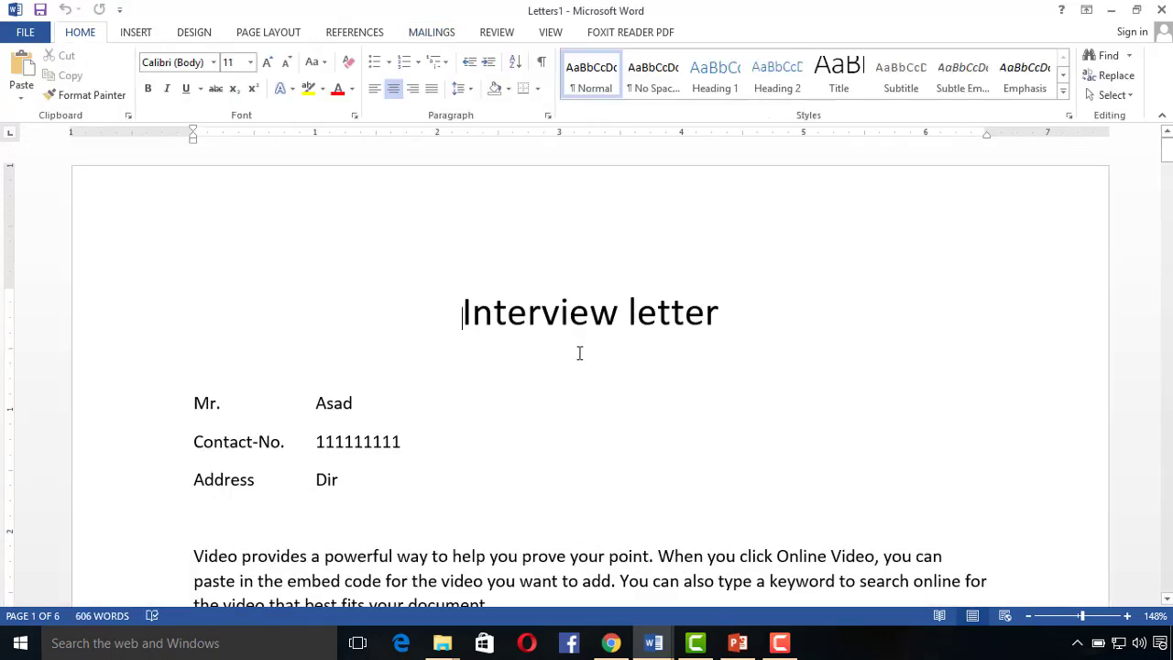
{"action": "scroll", "coordinate": [586, 363], "scroll_direction": "down", "scroll_amount": 5}
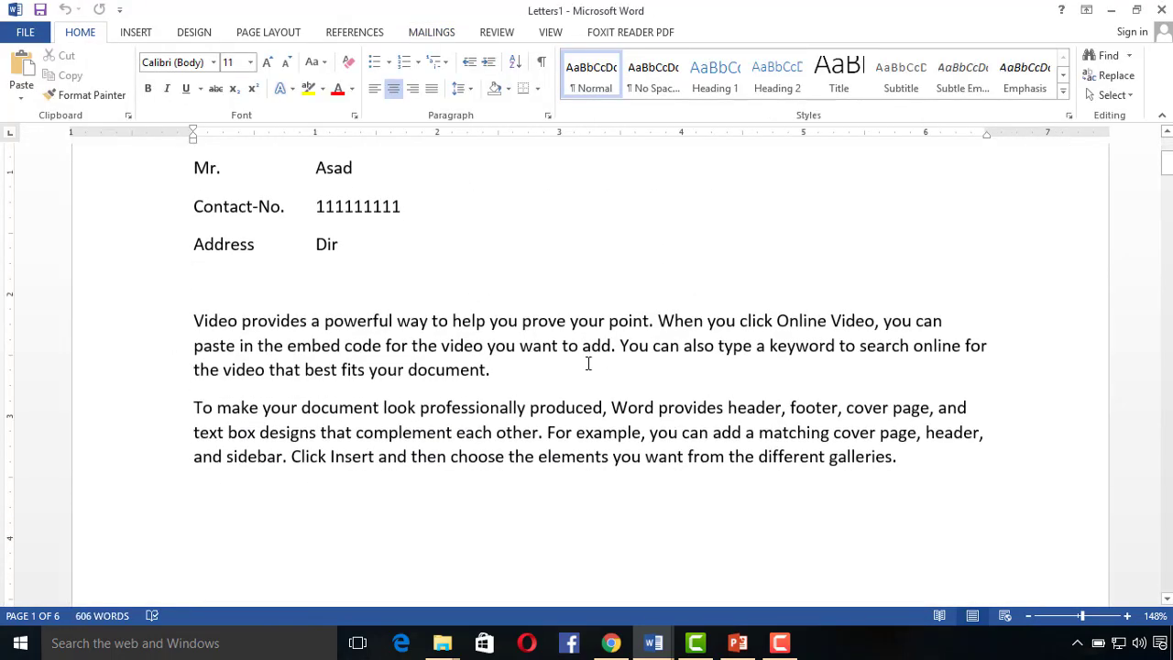
{"action": "scroll", "coordinate": [586, 364], "scroll_direction": "down", "scroll_amount": 5}
{"action": "scroll", "coordinate": [589, 364], "scroll_direction": "down", "scroll_amount": 5}
{"action": "scroll", "coordinate": [588, 364], "scroll_direction": "down", "scroll_amount": 5}
{"action": "scroll", "coordinate": [589, 364], "scroll_direction": "down", "scroll_amount": 1}
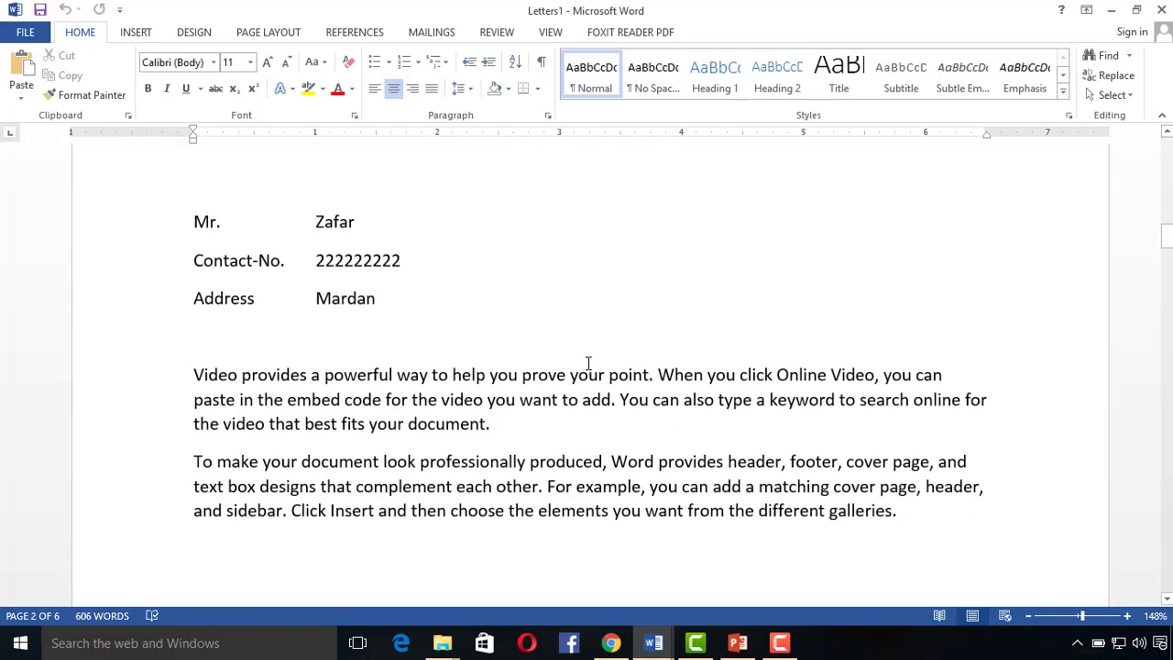
{"action": "scroll", "coordinate": [589, 364], "scroll_direction": "down", "scroll_amount": 5}
{"action": "scroll", "coordinate": [589, 364], "scroll_direction": "down", "scroll_amount": 5}
{"action": "scroll", "coordinate": [589, 364], "scroll_direction": "down", "scroll_amount": 5}
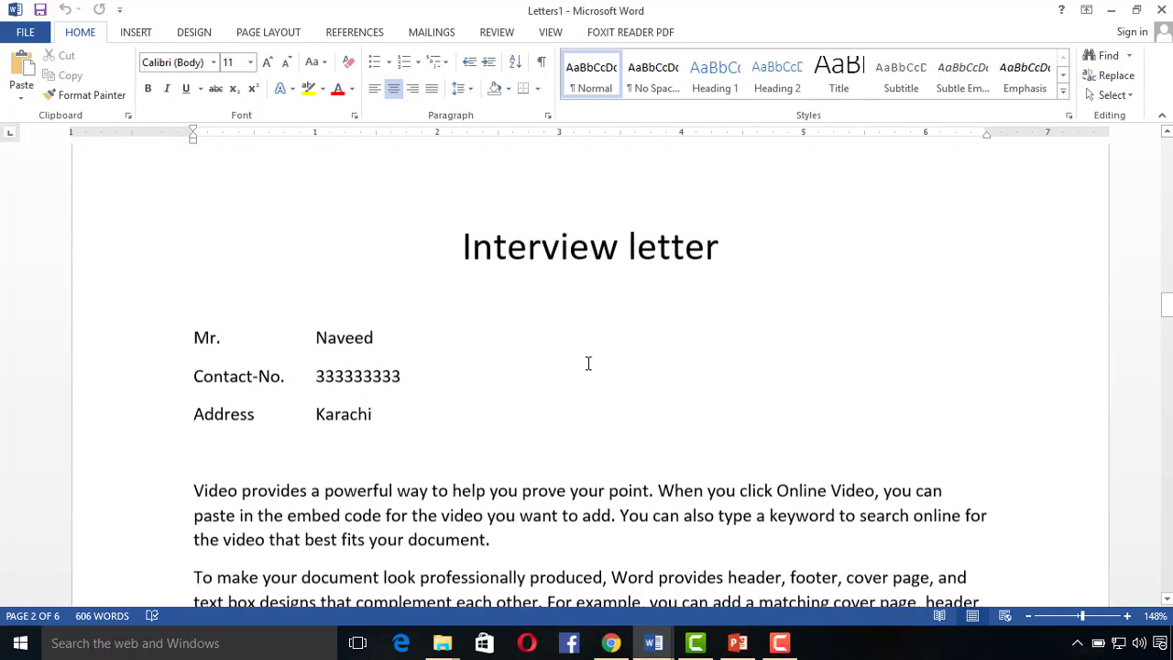
{"action": "scroll", "coordinate": [589, 364], "scroll_direction": "down", "scroll_amount": 5}
{"action": "scroll", "coordinate": [589, 364], "scroll_direction": "down", "scroll_amount": 7}
{"action": "scroll", "coordinate": [588, 364], "scroll_direction": "down", "scroll_amount": 4}
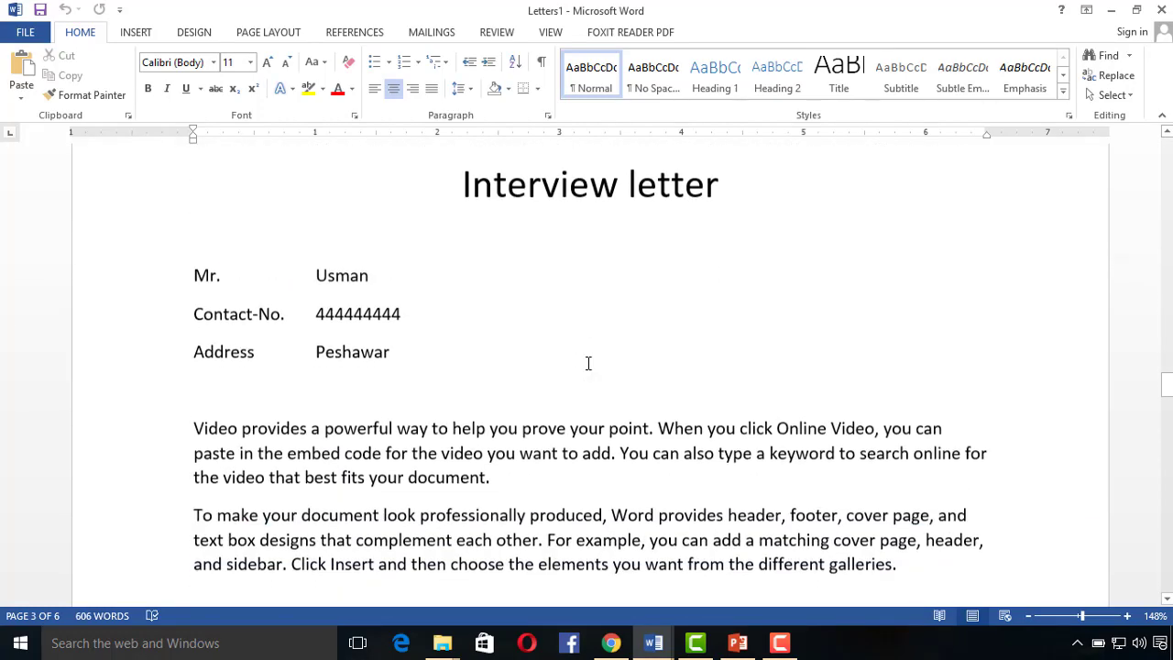
{"action": "scroll", "coordinate": [589, 364], "scroll_direction": "down", "scroll_amount": 7}
{"action": "scroll", "coordinate": [589, 364], "scroll_direction": "down", "scroll_amount": 7}
{"action": "scroll", "coordinate": [589, 364], "scroll_direction": "down", "scroll_amount": 2}
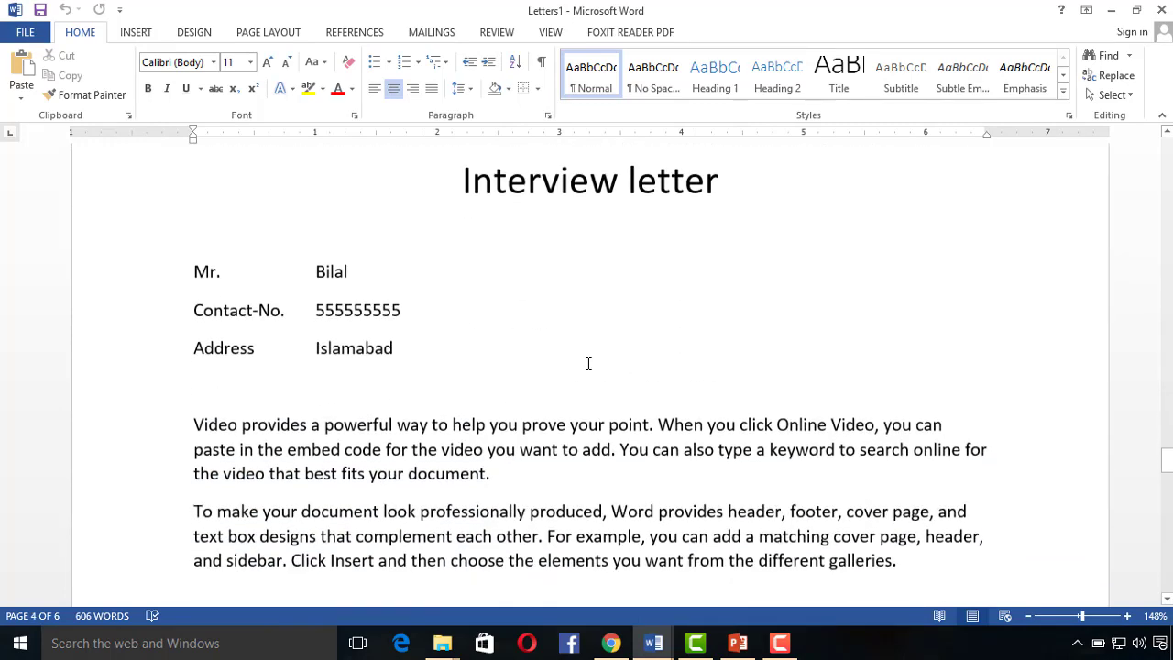
{"action": "scroll", "coordinate": [588, 363], "scroll_direction": "down", "scroll_amount": 2}
{"action": "scroll", "coordinate": [588, 364], "scroll_direction": "down", "scroll_amount": 5}
{"action": "scroll", "coordinate": [588, 364], "scroll_direction": "down", "scroll_amount": 5}
{"action": "scroll", "coordinate": [588, 364], "scroll_direction": "down", "scroll_amount": 3}
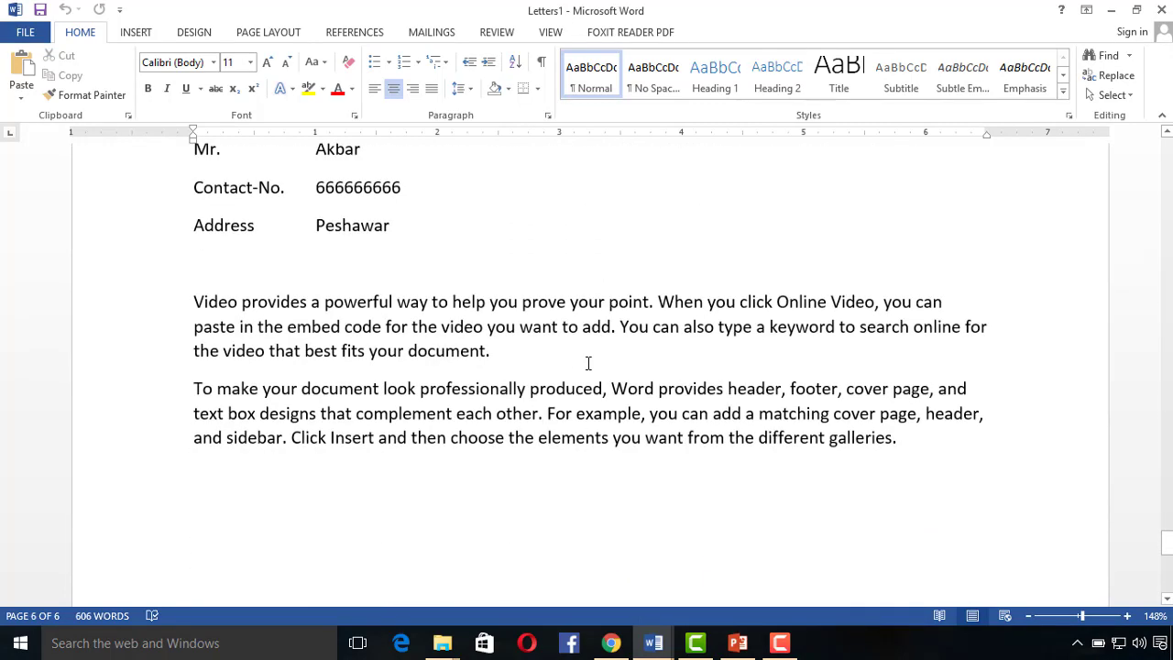
{"action": "scroll", "coordinate": [589, 364], "scroll_direction": "down", "scroll_amount": 5}
{"action": "scroll", "coordinate": [589, 364], "scroll_direction": "down", "scroll_amount": 1}
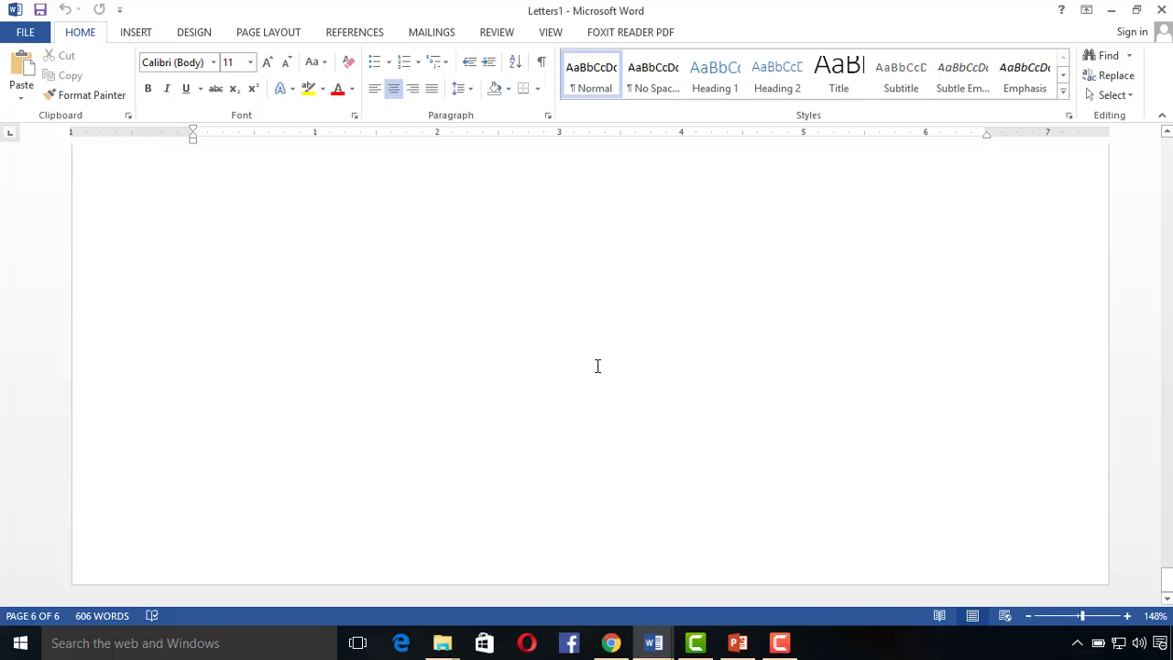
{"action": "scroll", "coordinate": [598, 366], "scroll_direction": "up", "scroll_amount": 5}
{"action": "scroll", "coordinate": [598, 366], "scroll_direction": "up", "scroll_amount": 5}
{"action": "scroll", "coordinate": [599, 359], "scroll_direction": "up", "scroll_amount": 3}
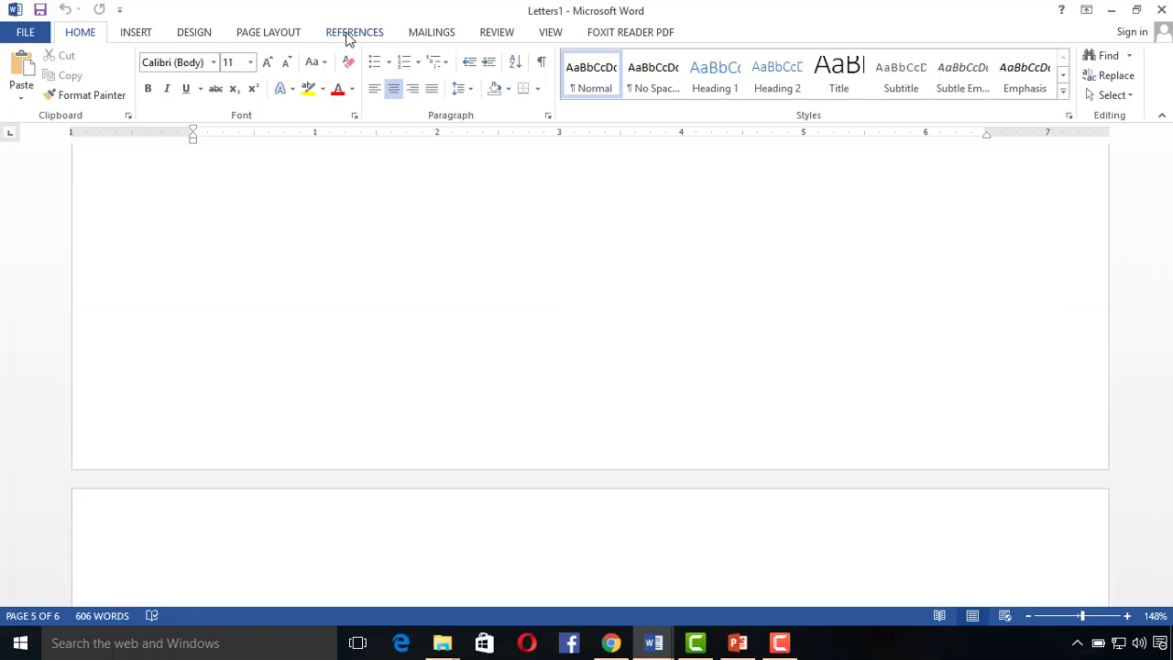
{"action": "left_click", "coordinate": [416, 37]}
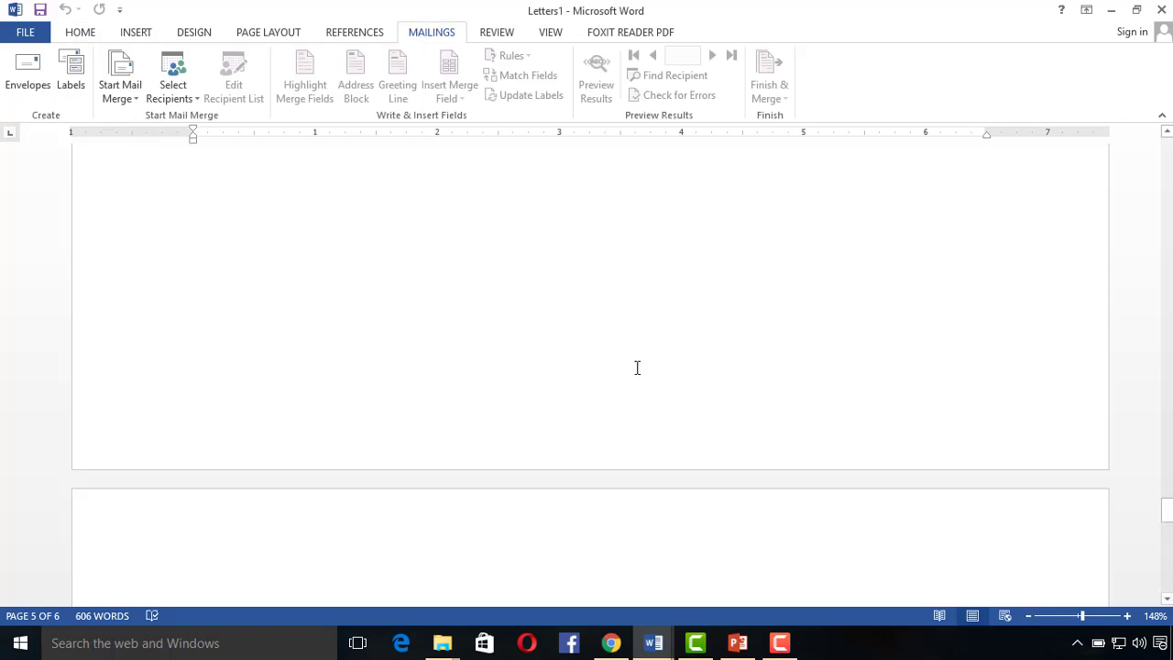
Step: Start the PowerPoint slide show from the current slide and advance two slides
{"action": "left_click", "coordinate": [739, 643]}
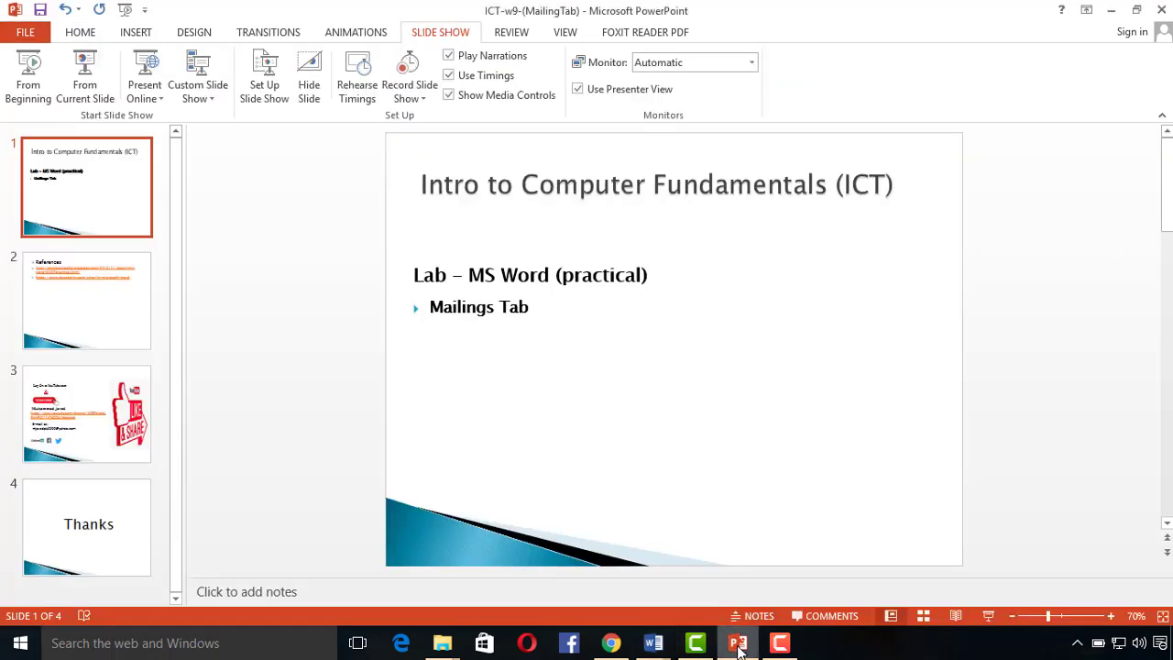
{"action": "left_click", "coordinate": [81, 94]}
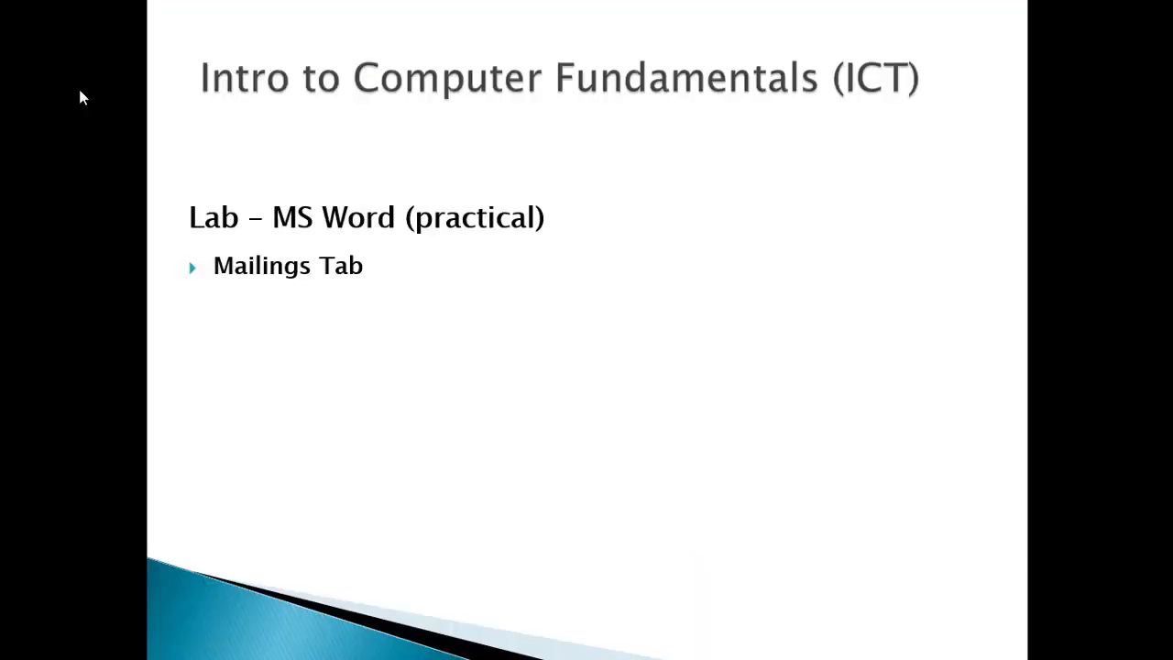
{"action": "left_click", "coordinate": [80, 92]}
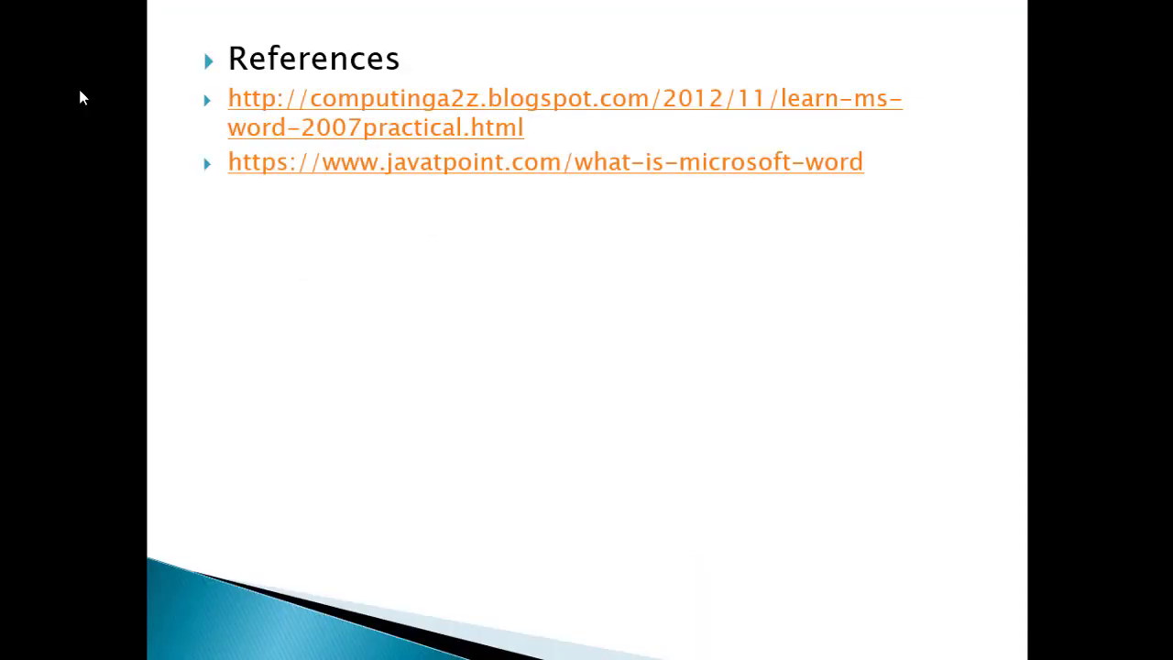
{"action": "left_click", "coordinate": [80, 93]}
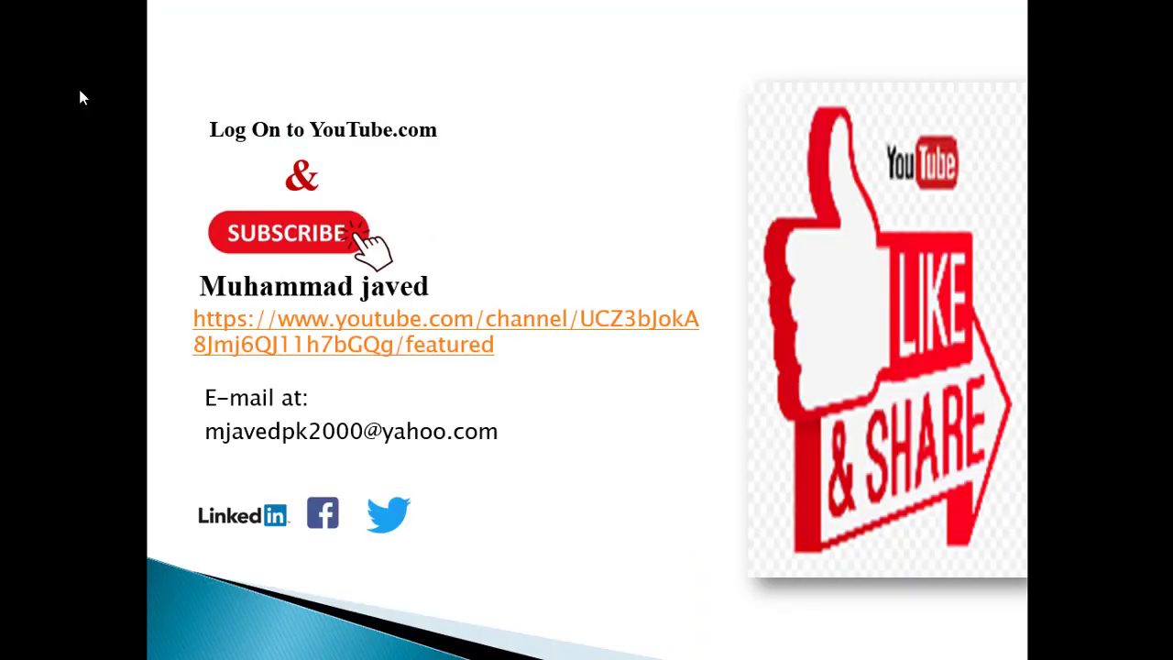
Step: With the pen, circle the e-mail address and YouTube link in red, tick the e-mail, then advance to Thanks
{"action": "right_click", "coordinate": [604, 173]}
{"action": "mouse_move", "coordinate": [667, 353]}
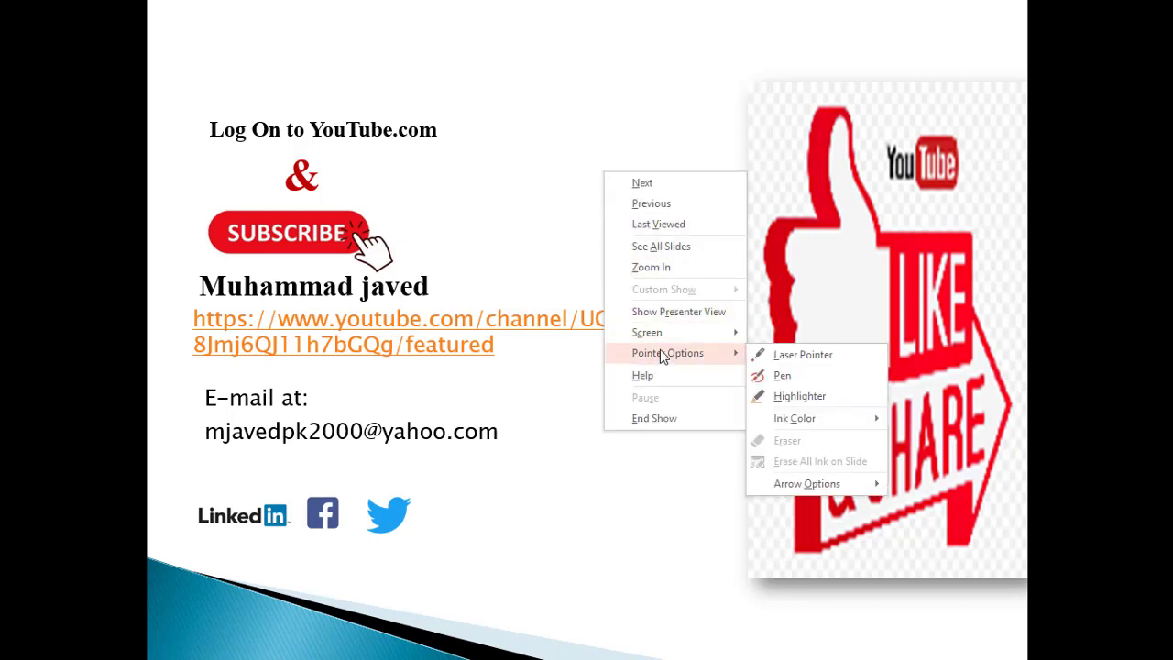
{"action": "left_click", "coordinate": [782, 374]}
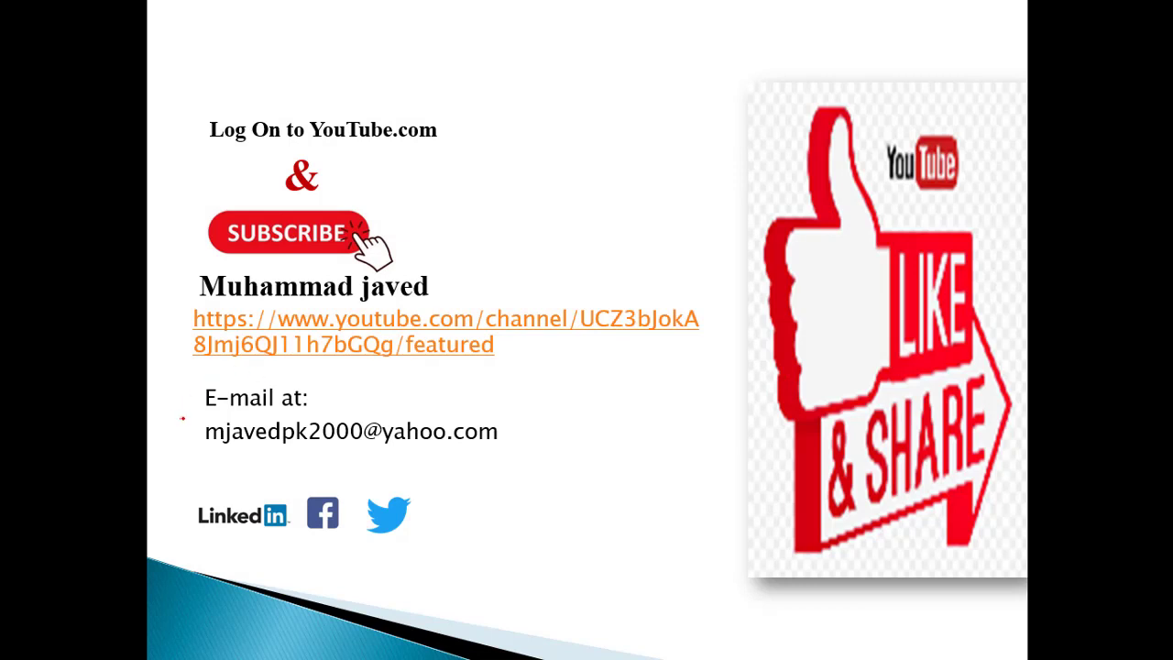
{"action": "mouse_move", "coordinate": [202, 415]}
{"action": "left_mouse_down"}
{"action": "mouse_move", "coordinate": [536, 449]}
{"action": "mouse_move", "coordinate": [181, 446]}
{"action": "left_mouse_up"}
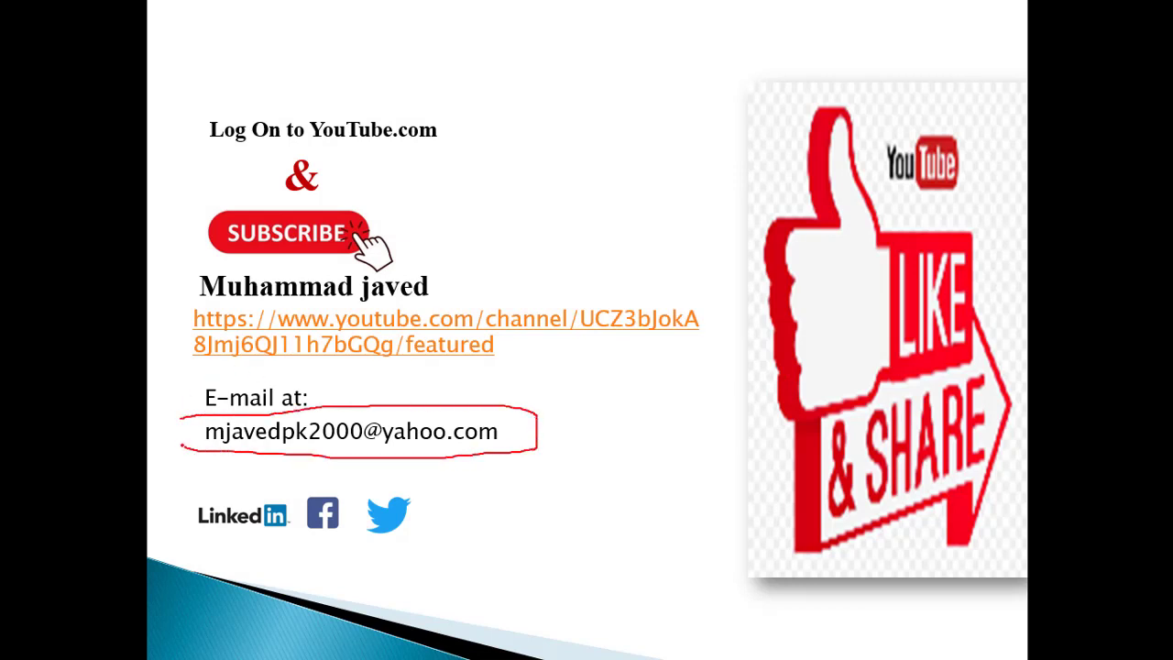
{"action": "mouse_move", "coordinate": [198, 368]}
{"action": "left_mouse_down"}
{"action": "mouse_move", "coordinate": [484, 380]}
{"action": "mouse_move", "coordinate": [684, 337]}
{"action": "mouse_move", "coordinate": [638, 288]}
{"action": "mouse_move", "coordinate": [169, 307]}
{"action": "mouse_move", "coordinate": [180, 354]}
{"action": "left_mouse_up"}
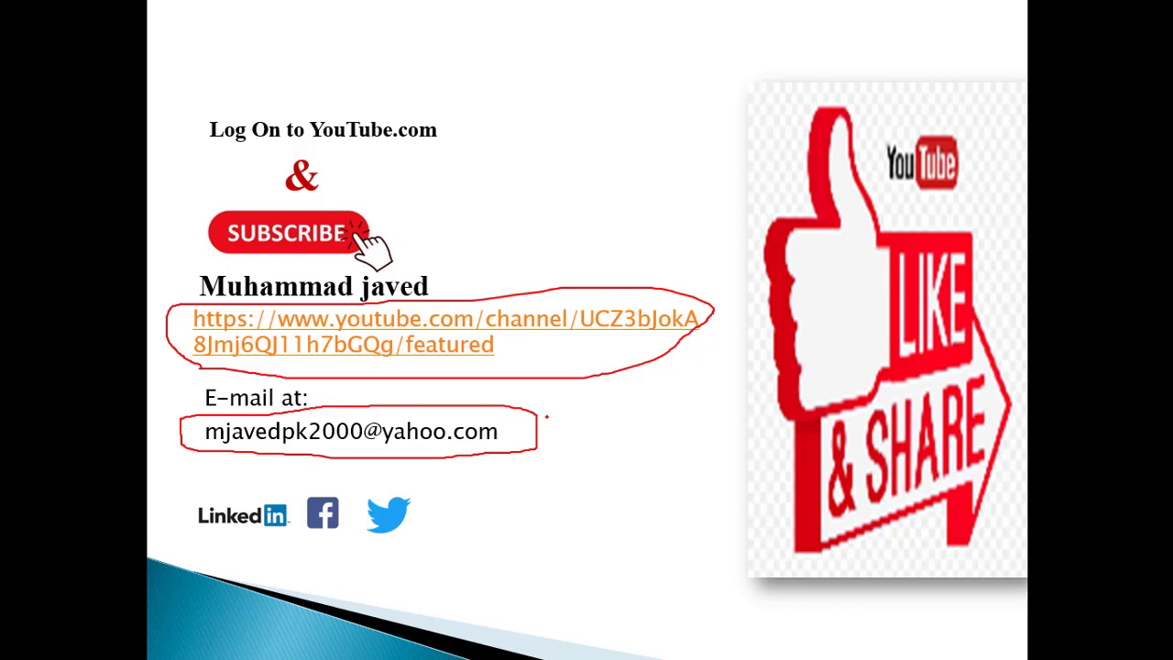
{"action": "left_click_drag", "start_coordinate": [560, 426], "coordinate": [600, 409]}
{"action": "key", "text": "Right"}
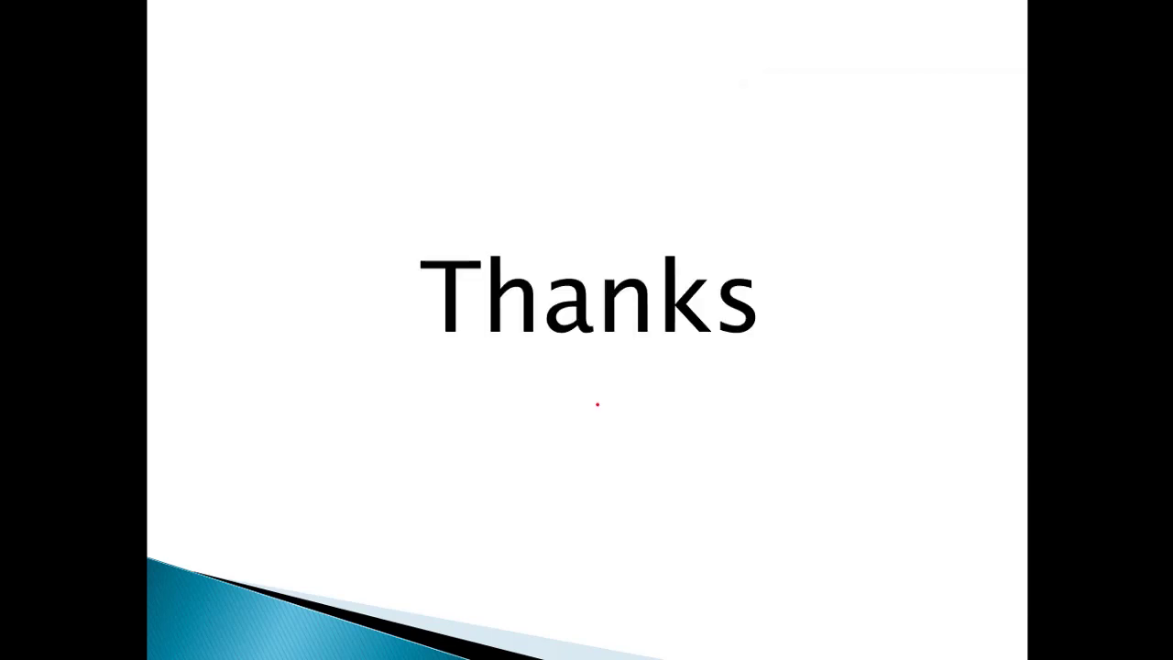